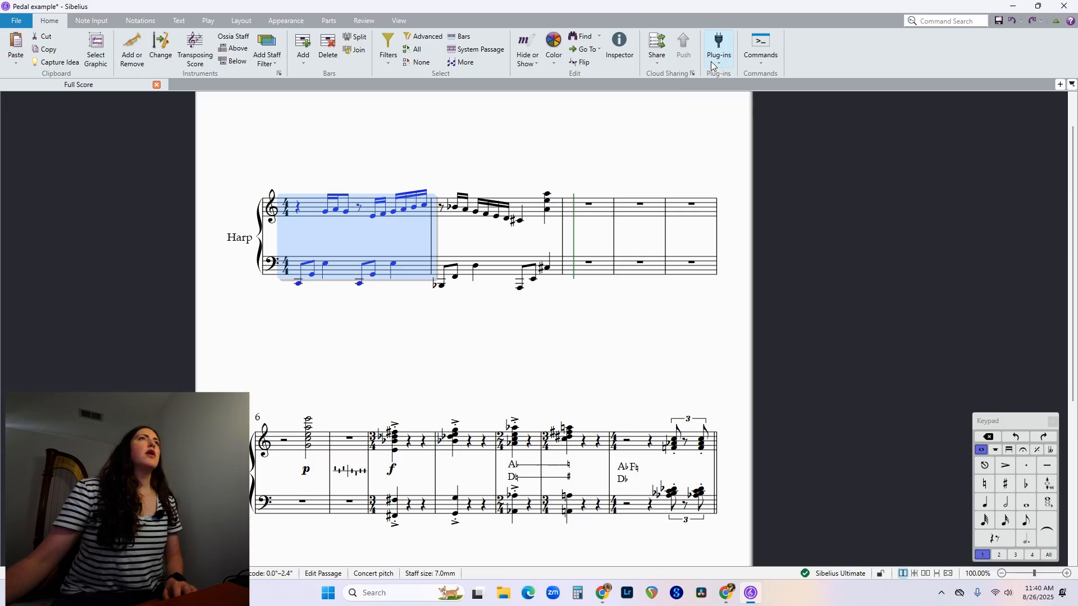
Run Add Harp Pedaling on the selected first bar as a diagram, limited to the selected passage with unused strings natural.
click(711, 62)
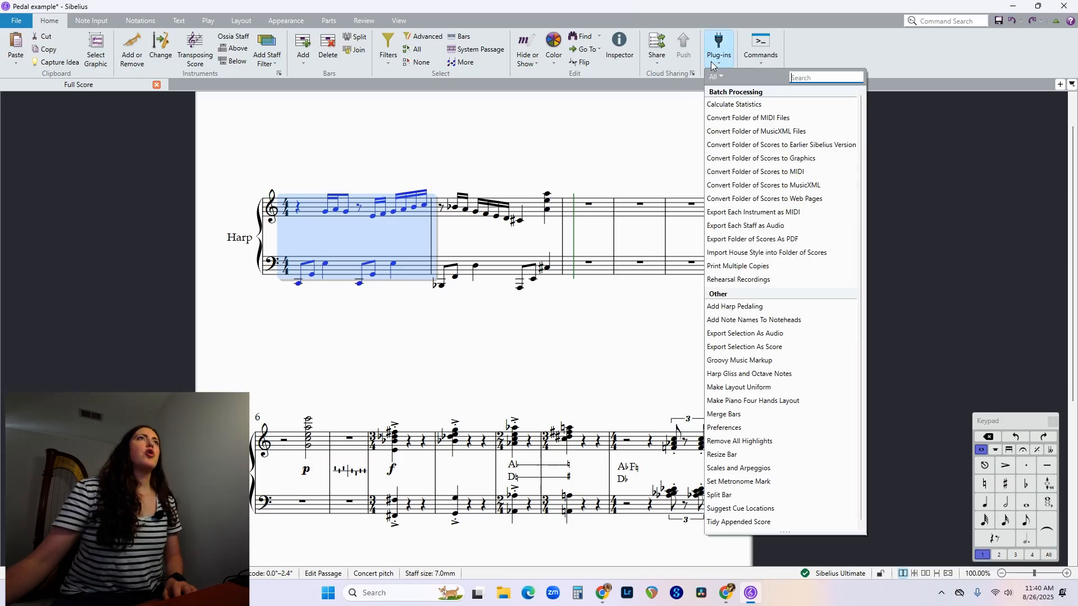
click(763, 305)
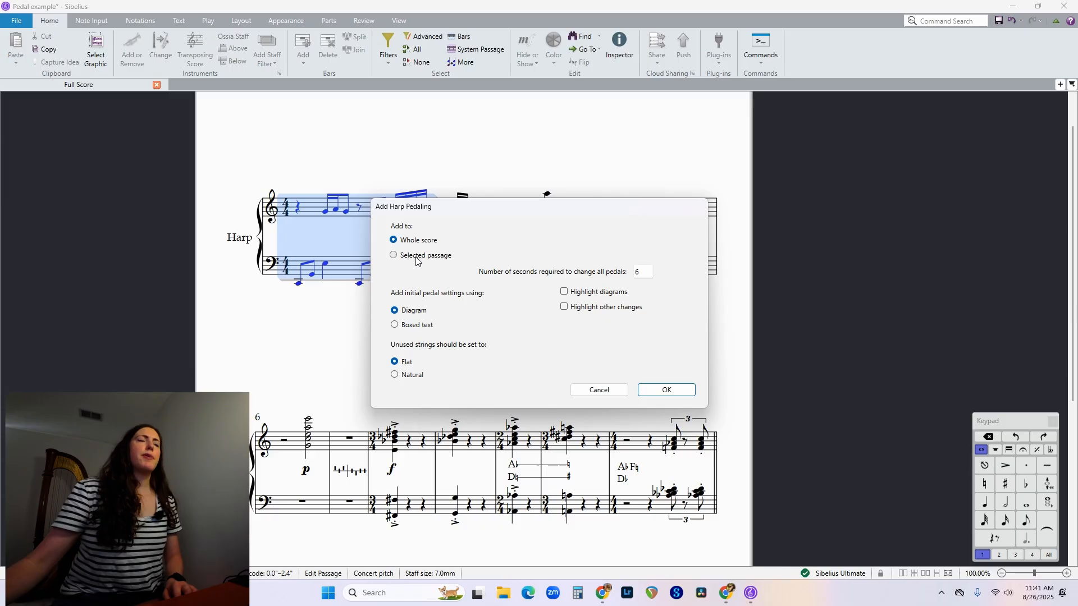
click(416, 260)
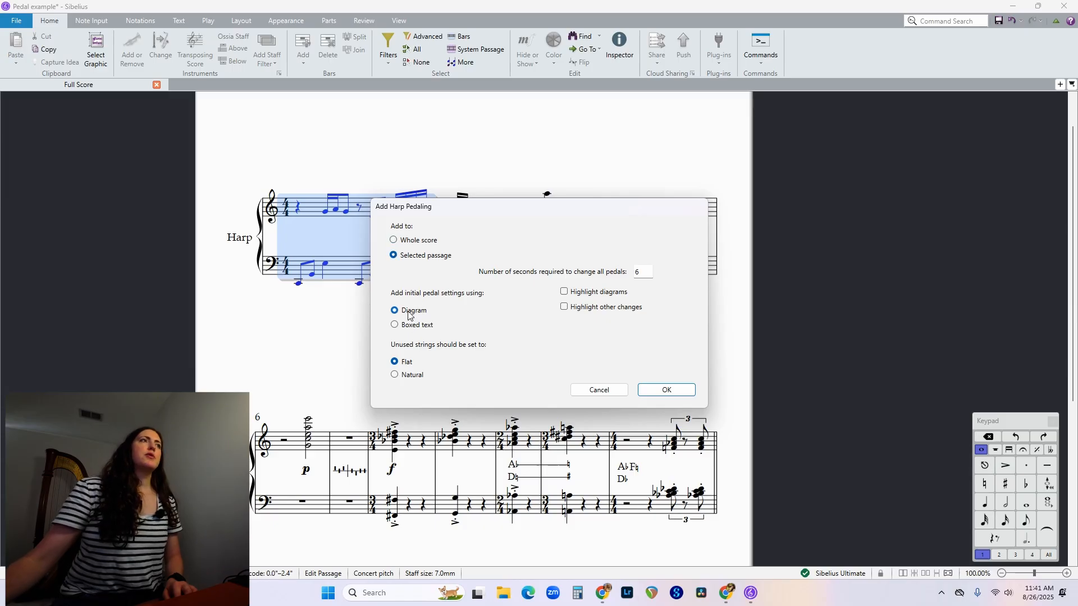
click(415, 377)
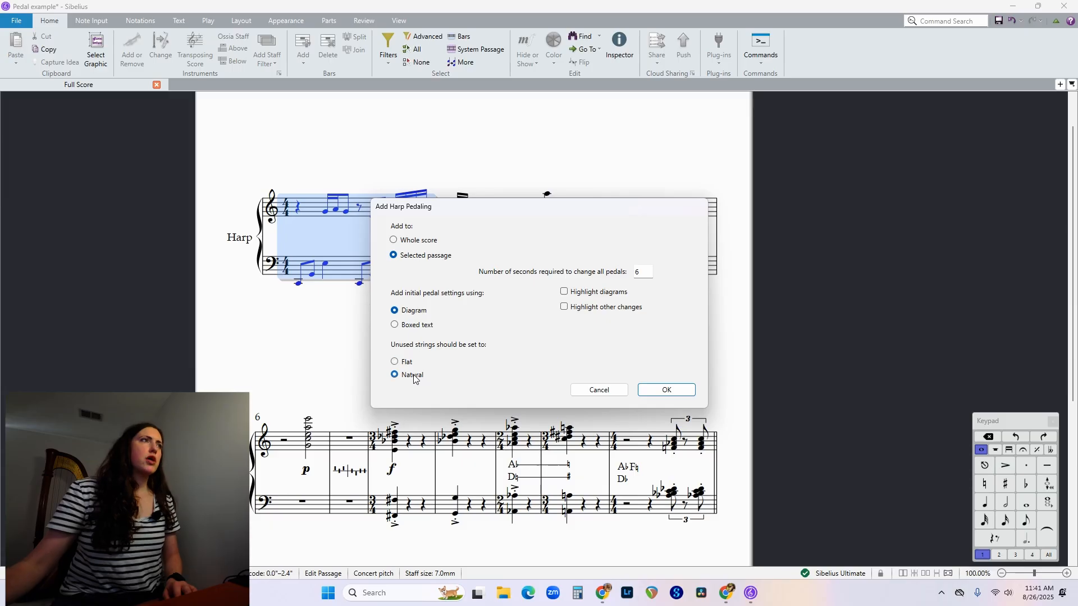
click(672, 390)
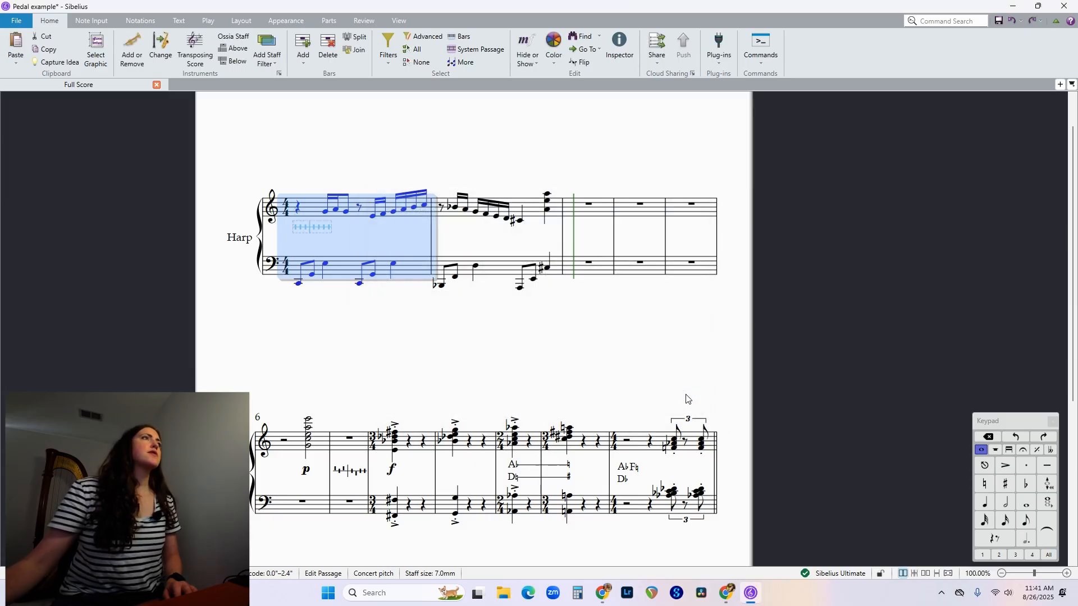
Move the first bar's pedal diagram slightly down so it sits midway between the two harp staves.
click(384, 351)
click(317, 228)
drag(318, 228, 317, 235)
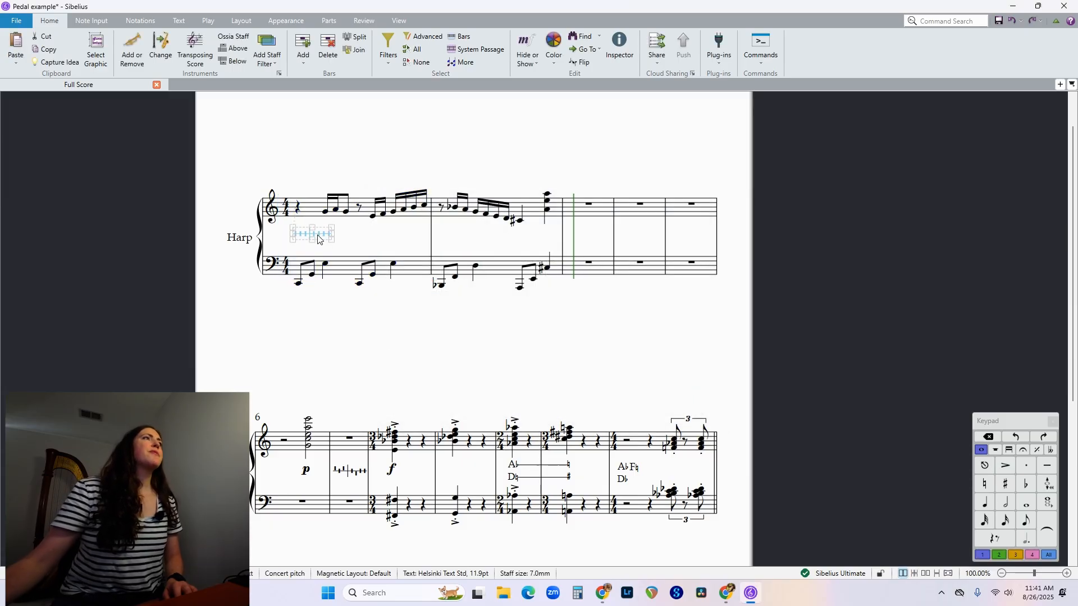
click(304, 165)
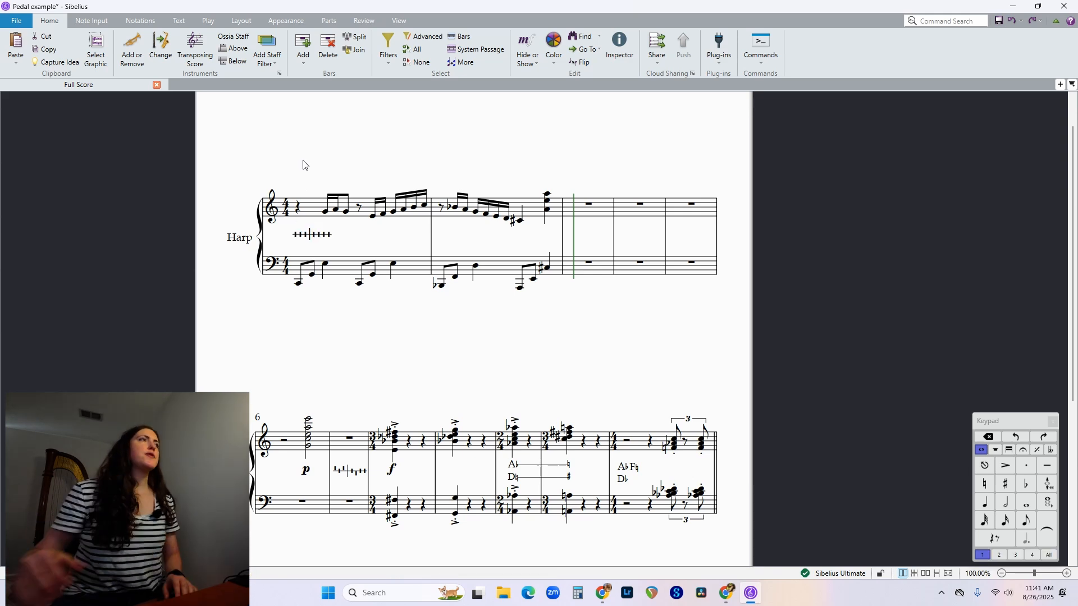
click(312, 234)
click(365, 234)
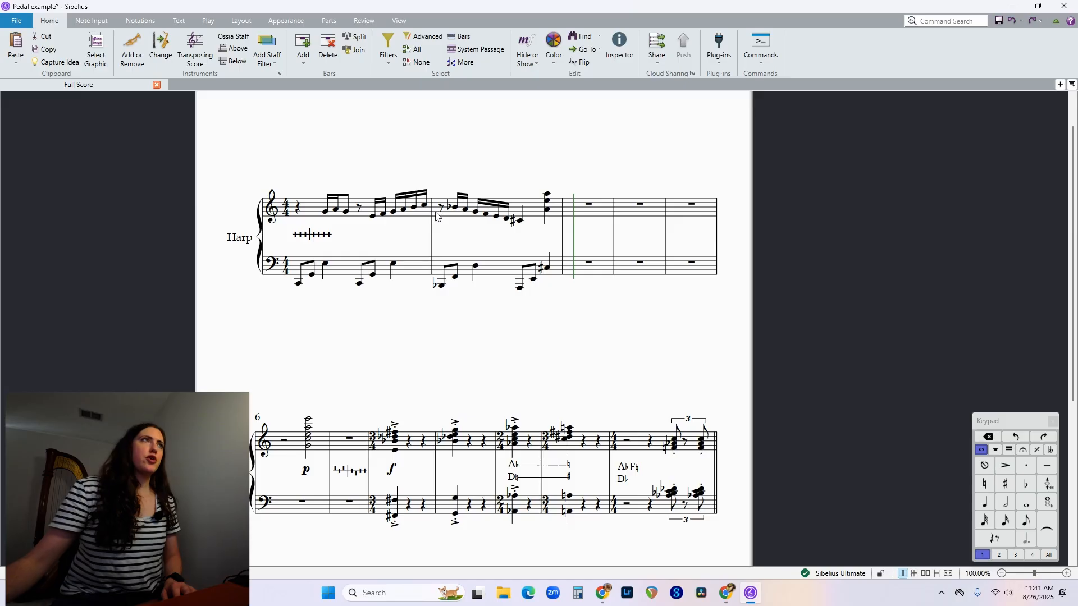
Add a harp pedal diagram to both staves of the second bar and align it with the first bar's diagram.
click(529, 215)
shift+click(498, 279)
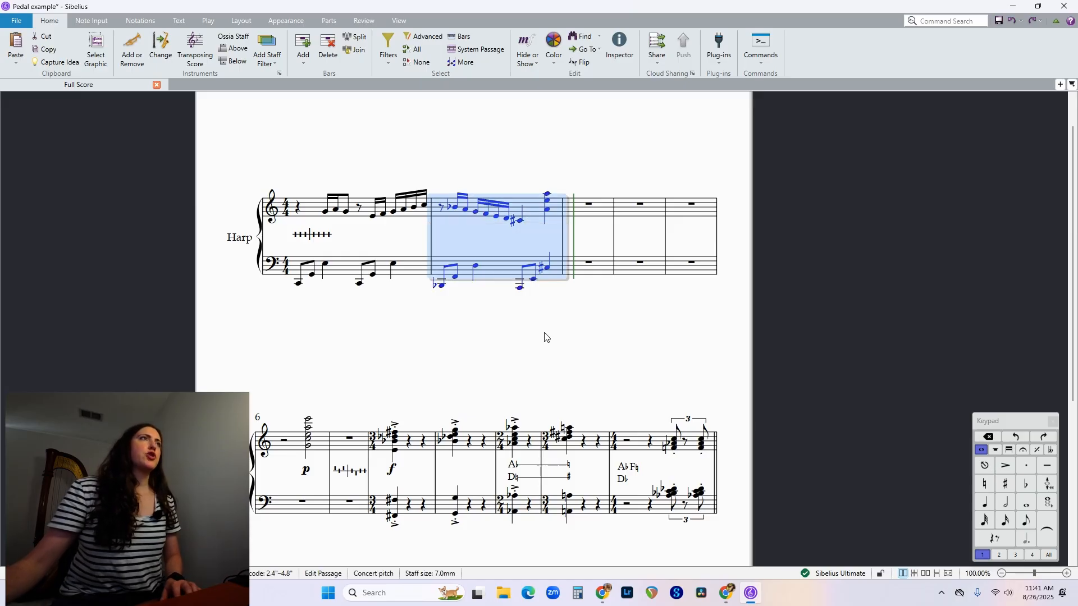
click(724, 63)
click(765, 307)
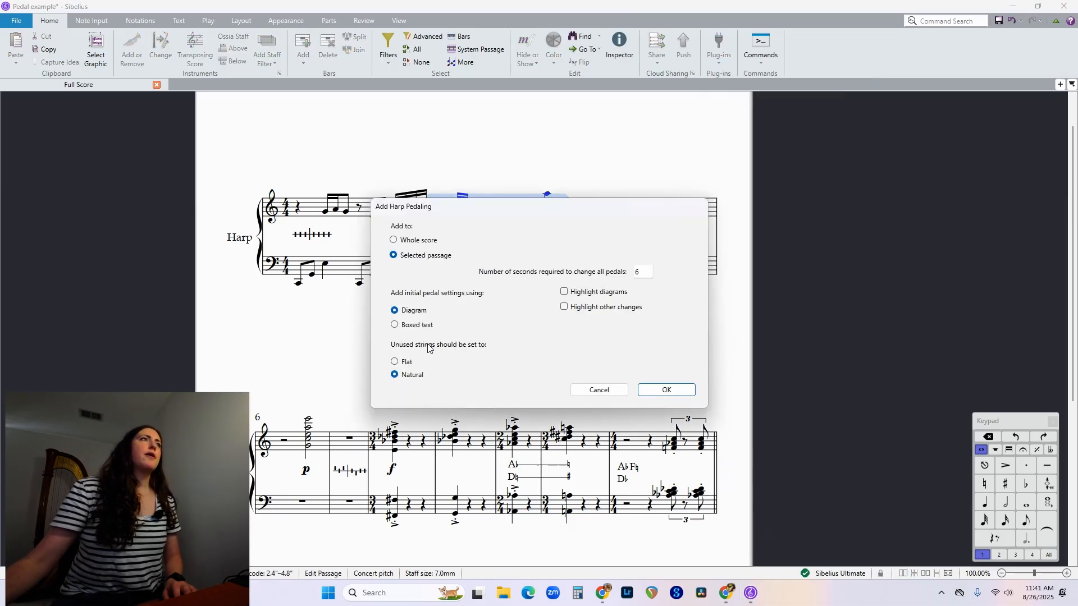
click(668, 390)
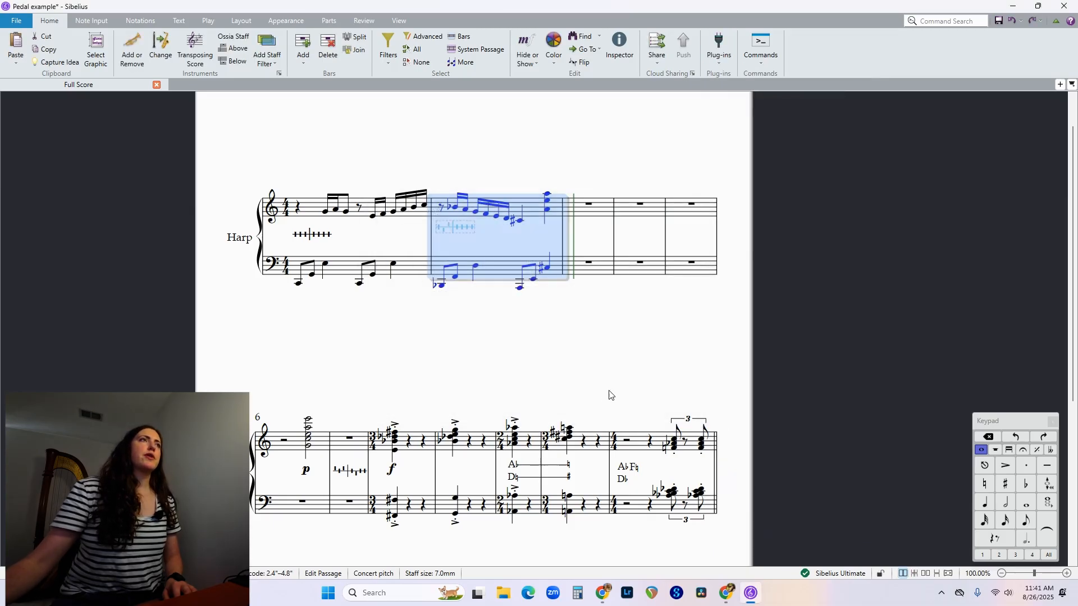
key(Escape)
click(458, 234)
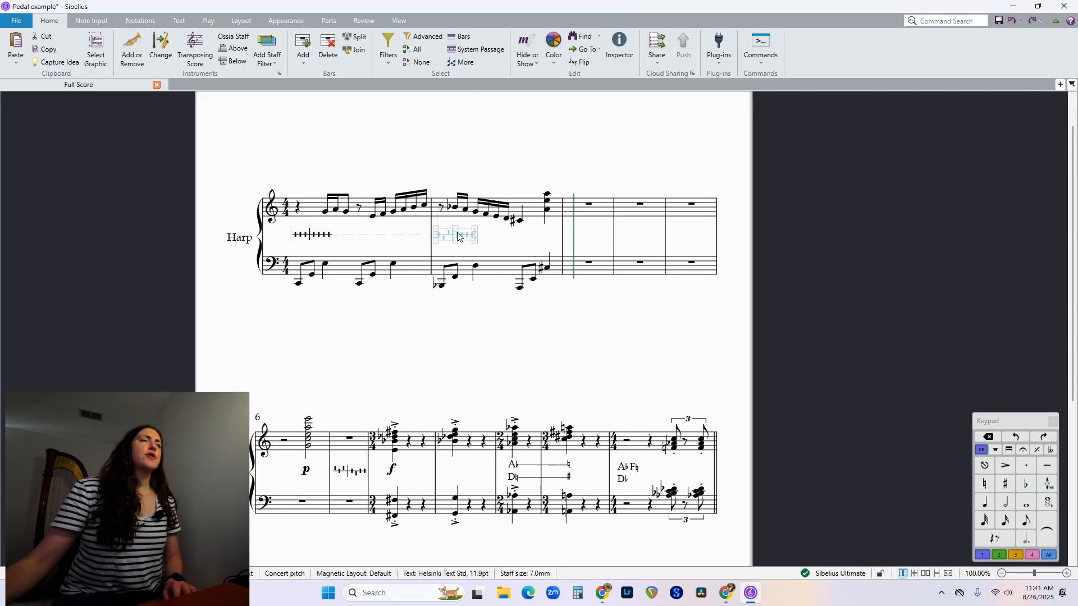
click(465, 333)
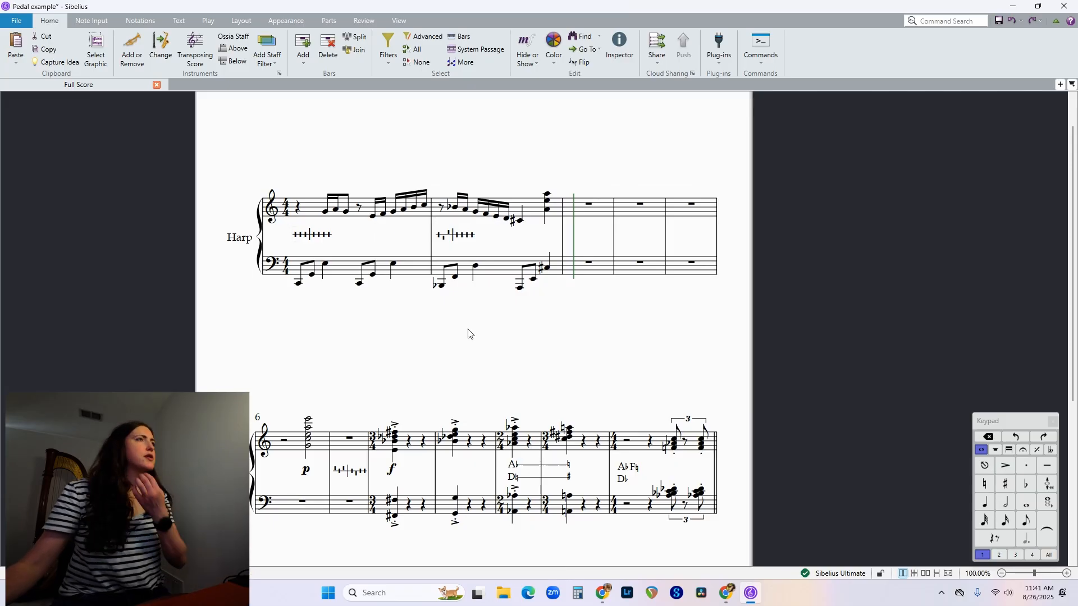
Delete the pedal diagram from the second bar.
click(462, 239)
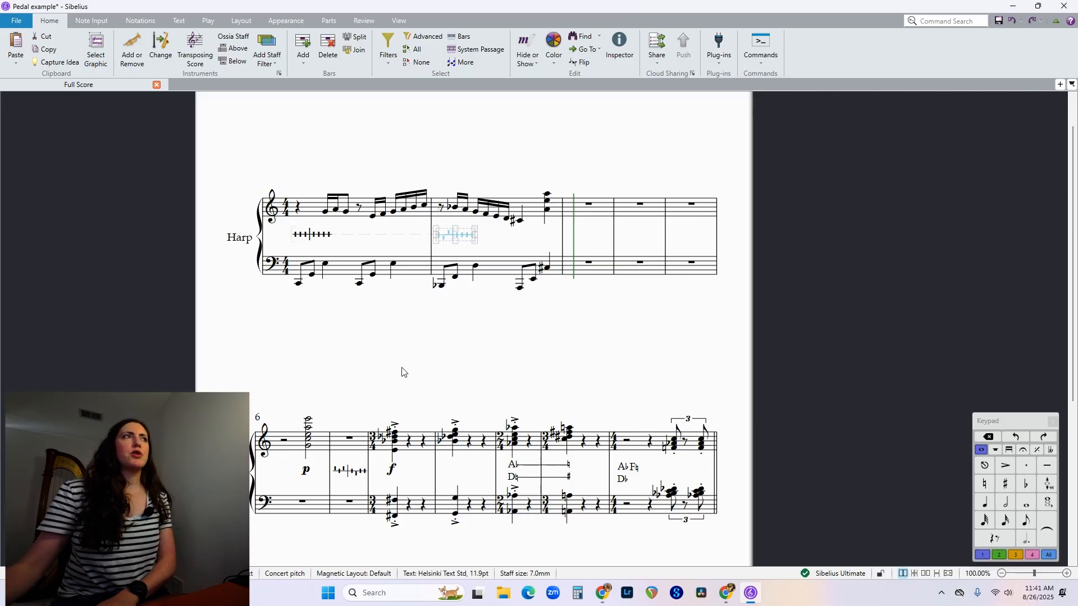
key(Delete)
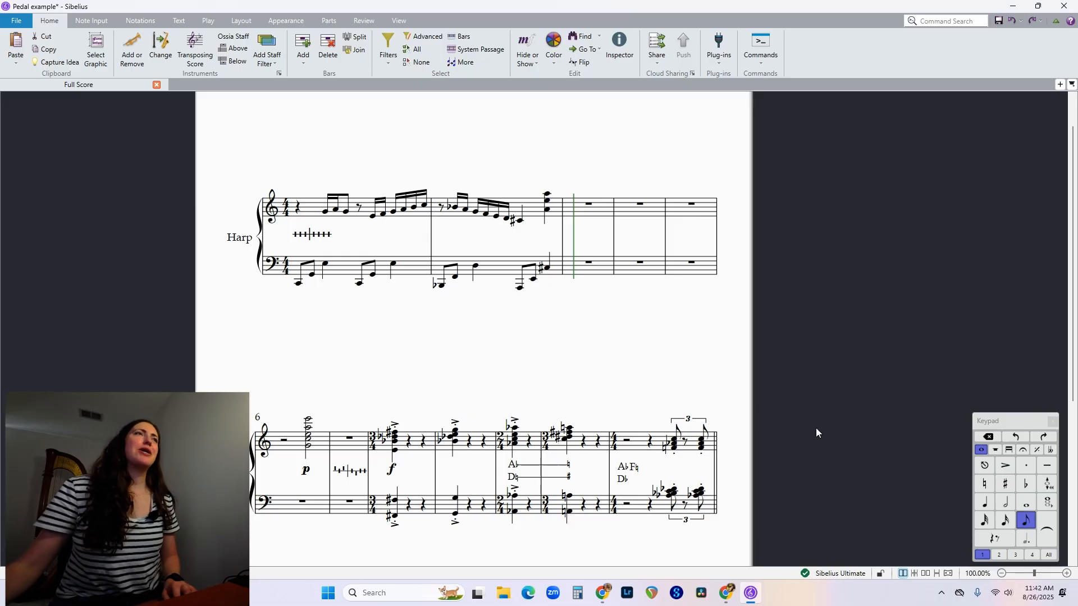
Enter an ascending run of eighth notes C-natural, D, E, F, G, A, B-natural in the third bar's bass staff.
click(576, 267)
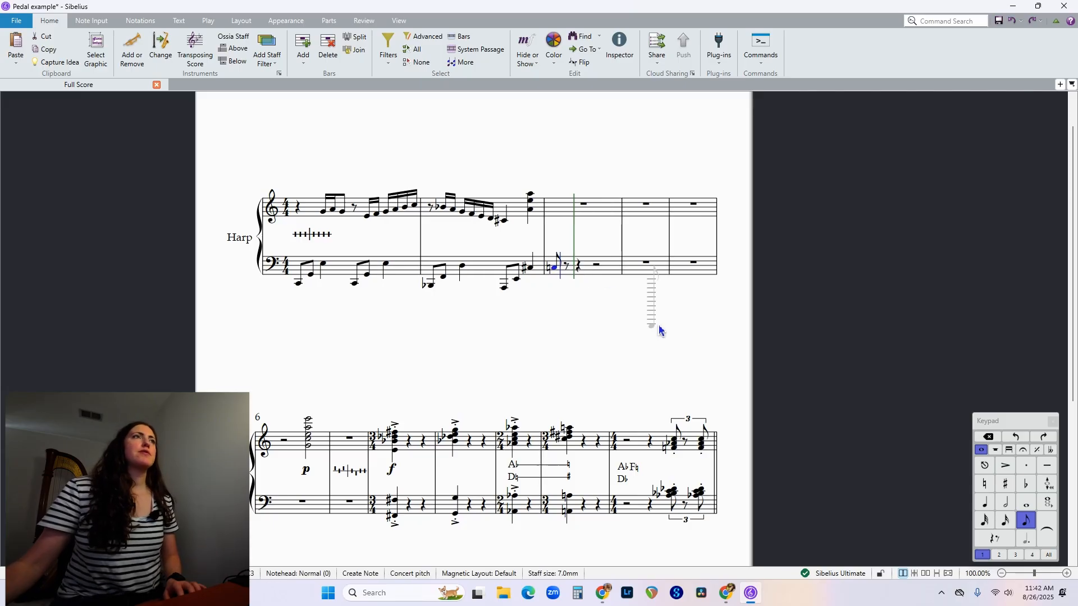
key(e)
key(Down)
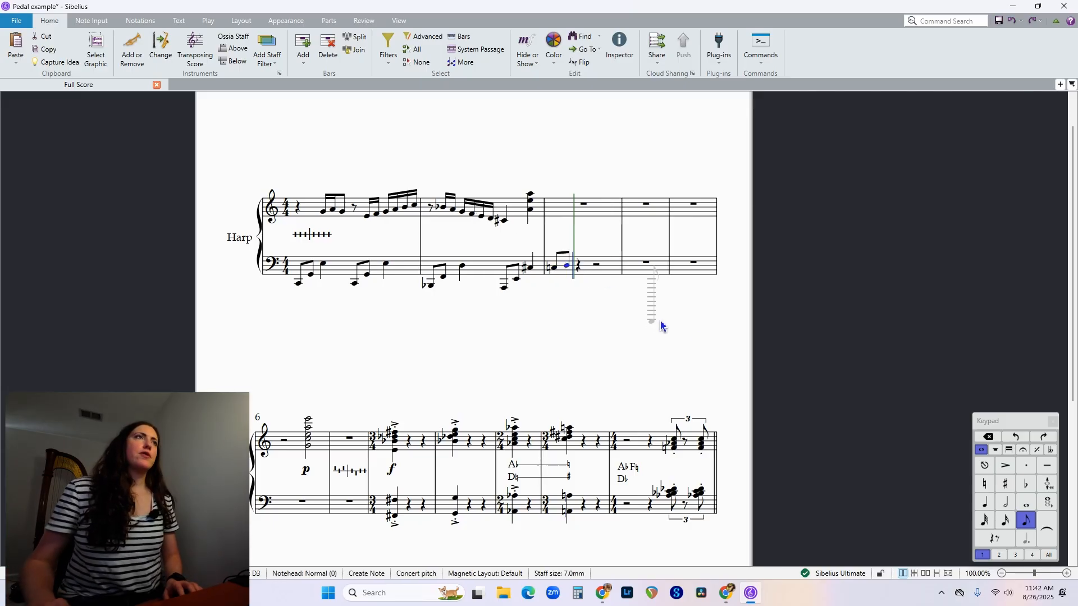
key(e)
key(f)
key(g)
key(a)
key(b)
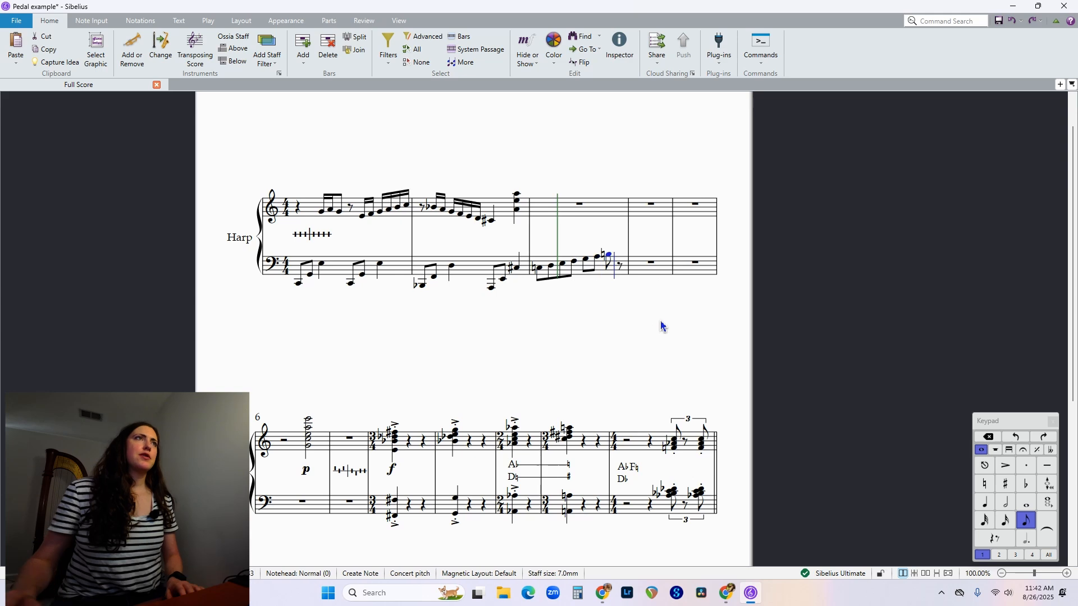
Add a harp pedal diagram to the third bar with unused strings natural, and delete that diagram.
click(555, 215)
shift+click(582, 275)
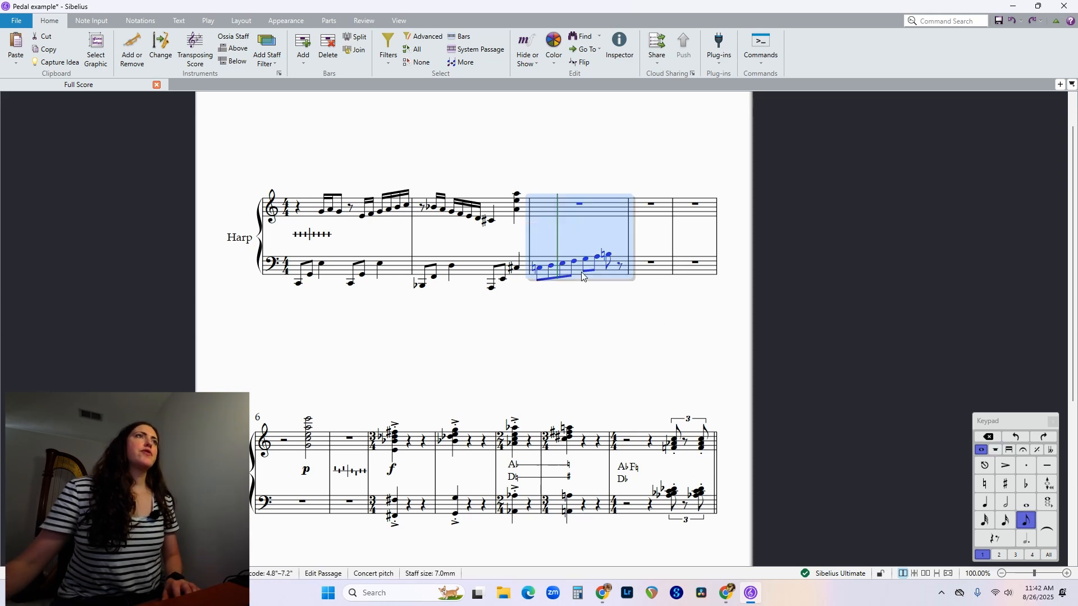
click(714, 57)
click(724, 303)
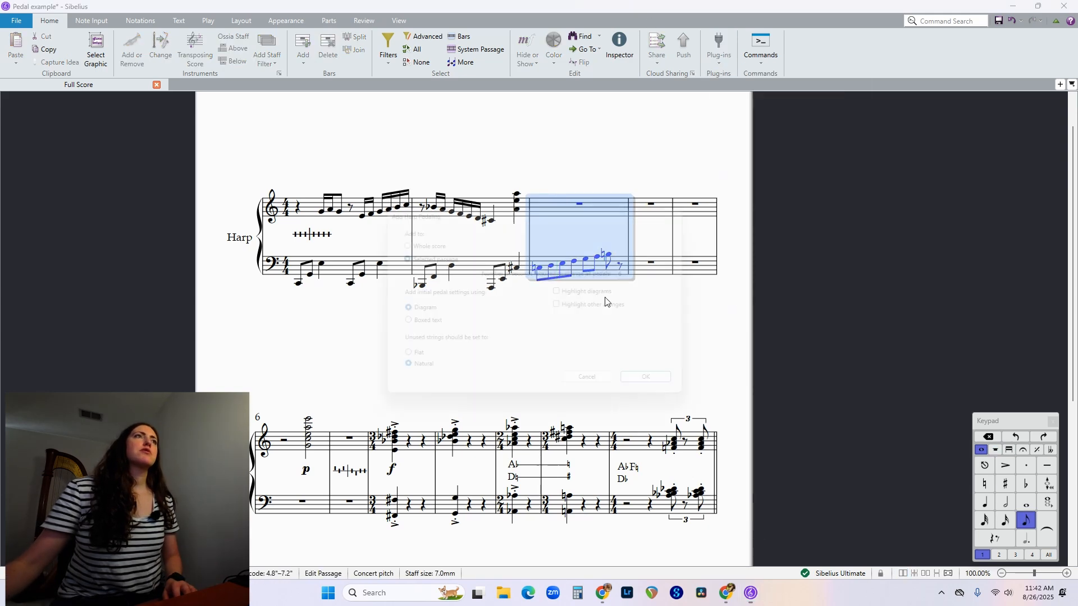
click(664, 389)
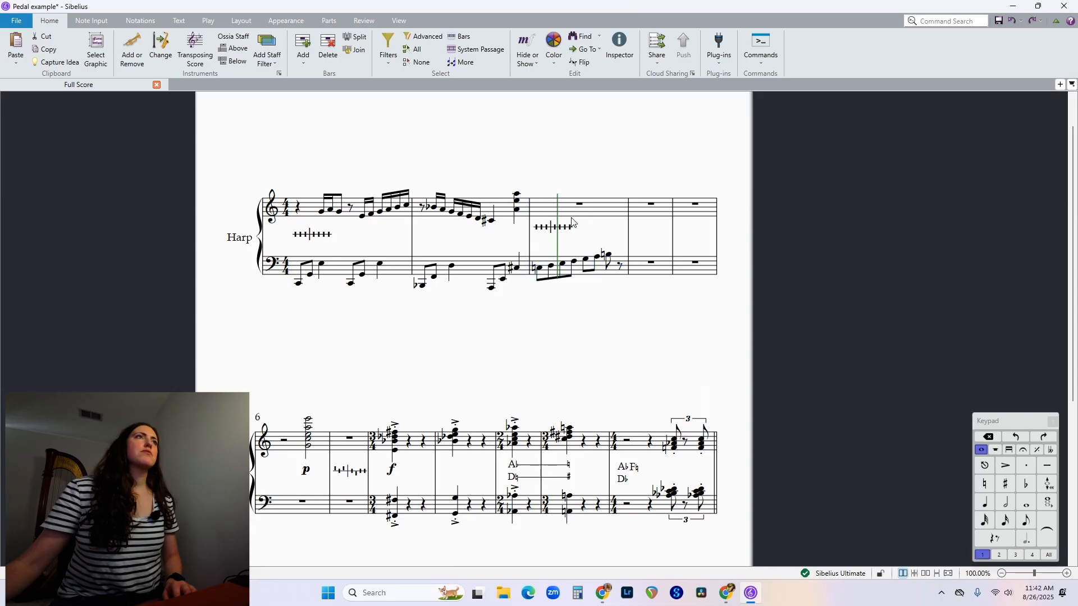
click(551, 230)
key(Delete)
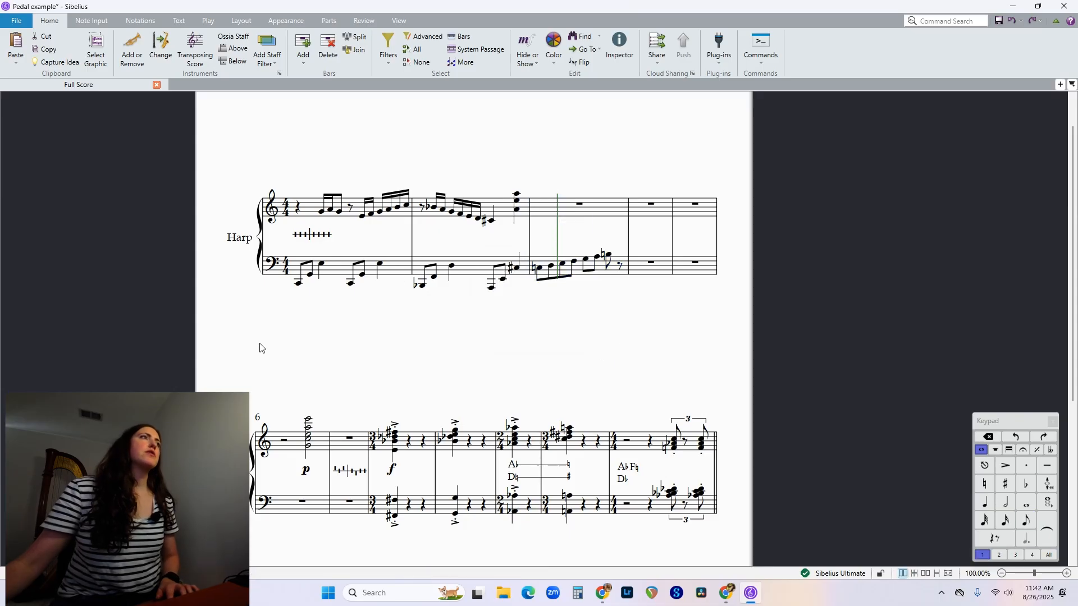
Paste a copy of the pedal diagram below the first bar's bass staff, and delete the copy.
click(299, 284)
key(ctrl+v)
key(Escape)
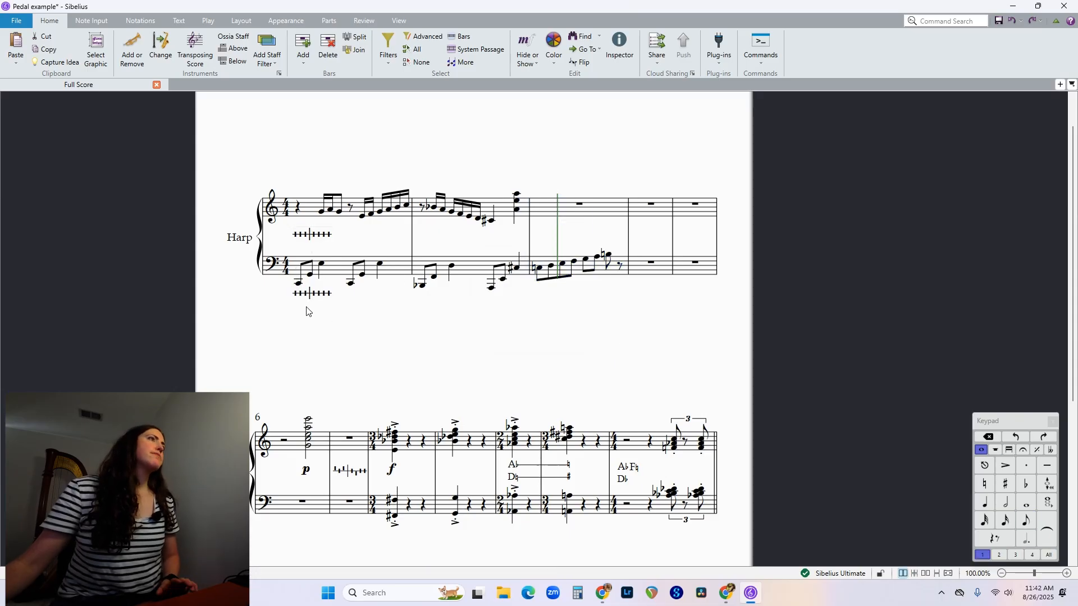
click(309, 295)
key(Delete)
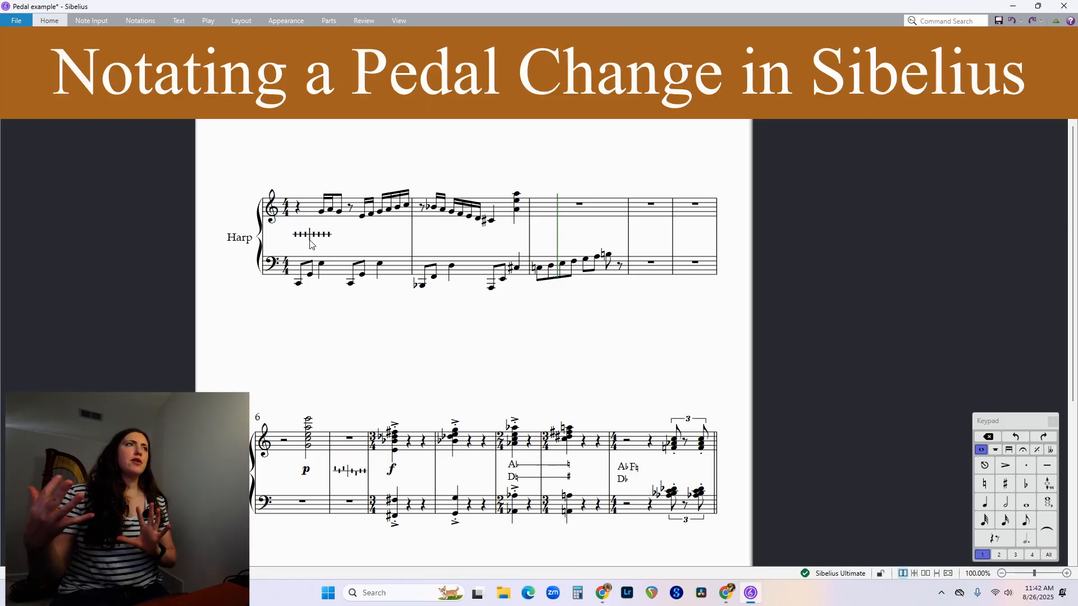
Delete the pedal diagram from the first bar.
click(301, 239)
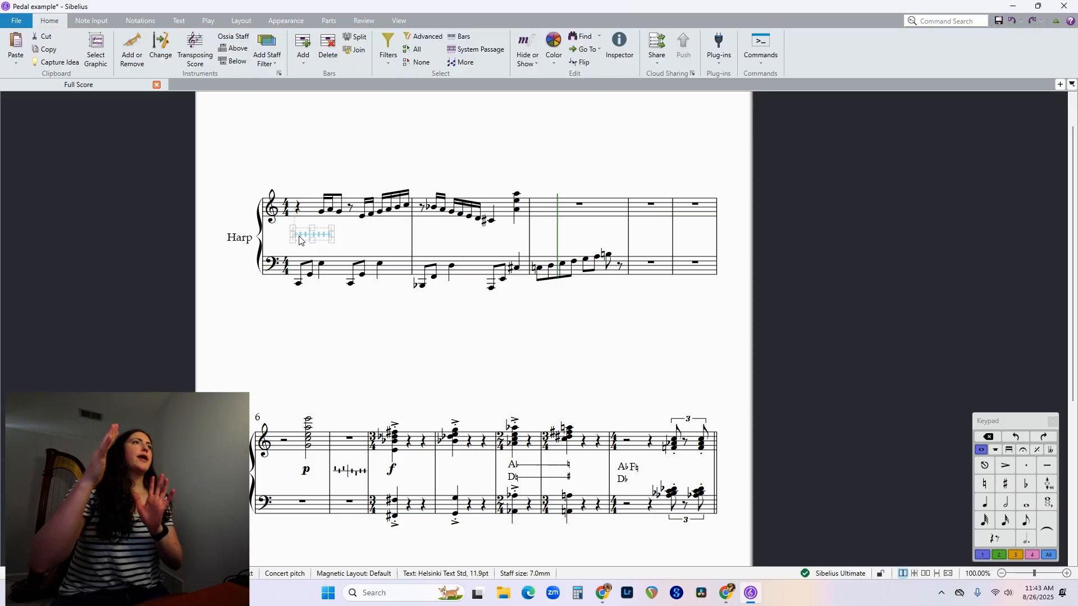
click(323, 158)
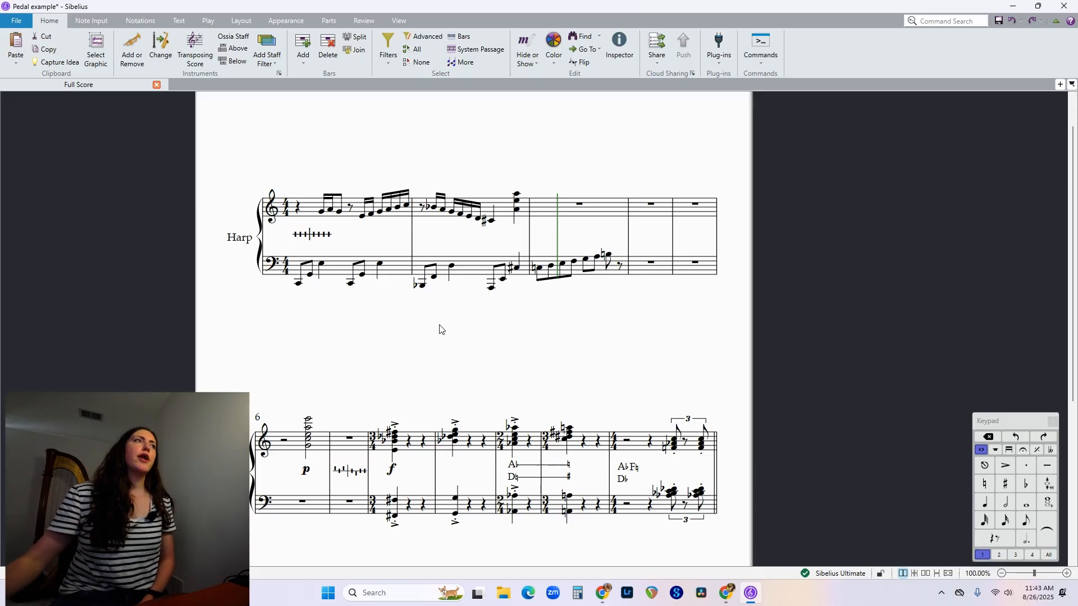
click(309, 211)
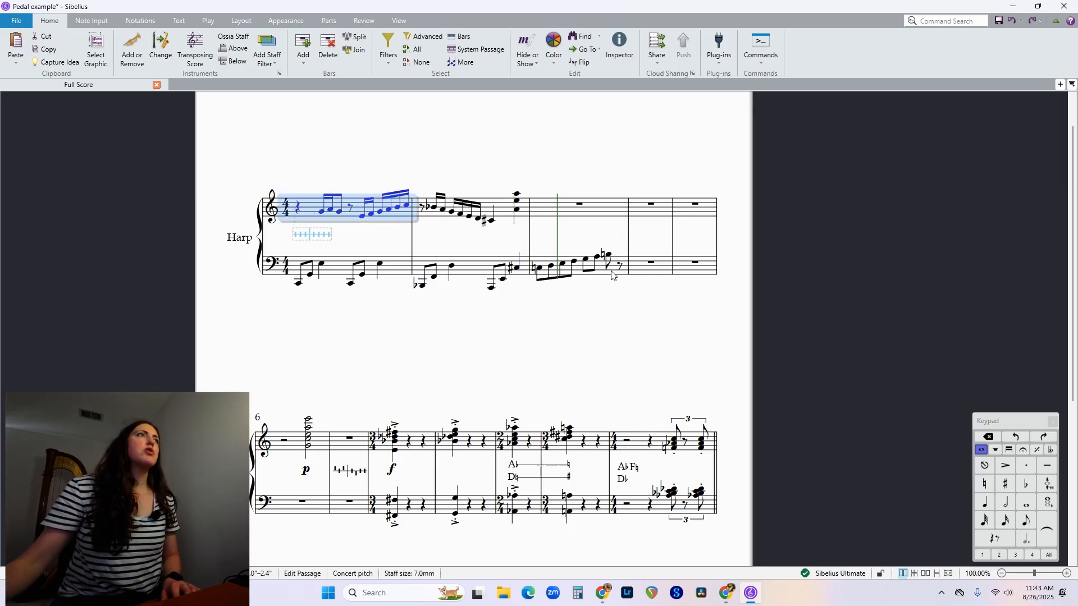
click(319, 236)
key(Delete)
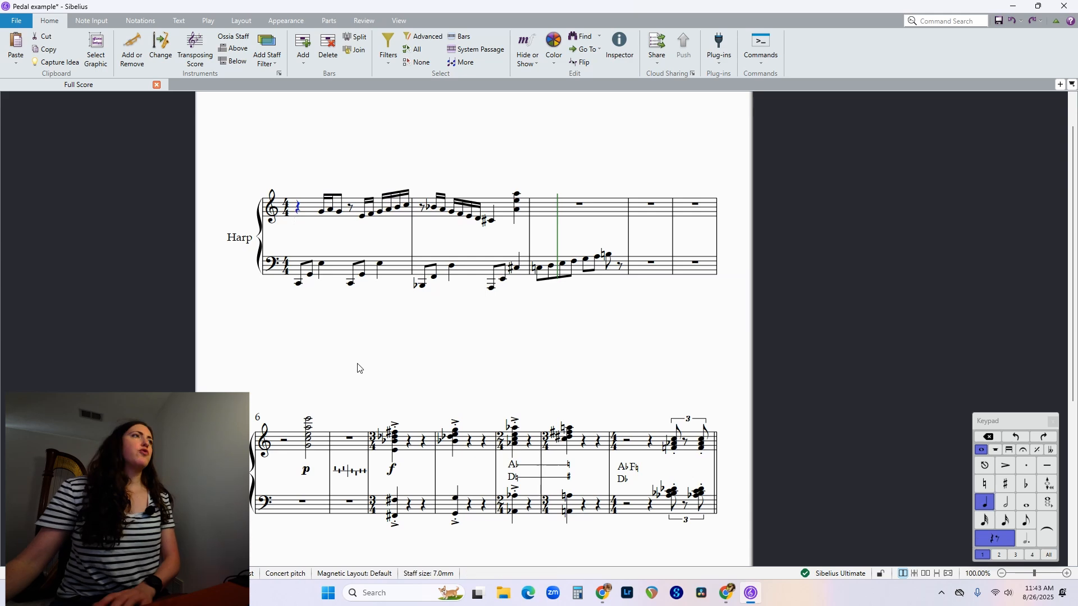
Run Add Harp Pedaling on the first three bars of both staves, using a diagram and natural unused strings.
click(311, 206)
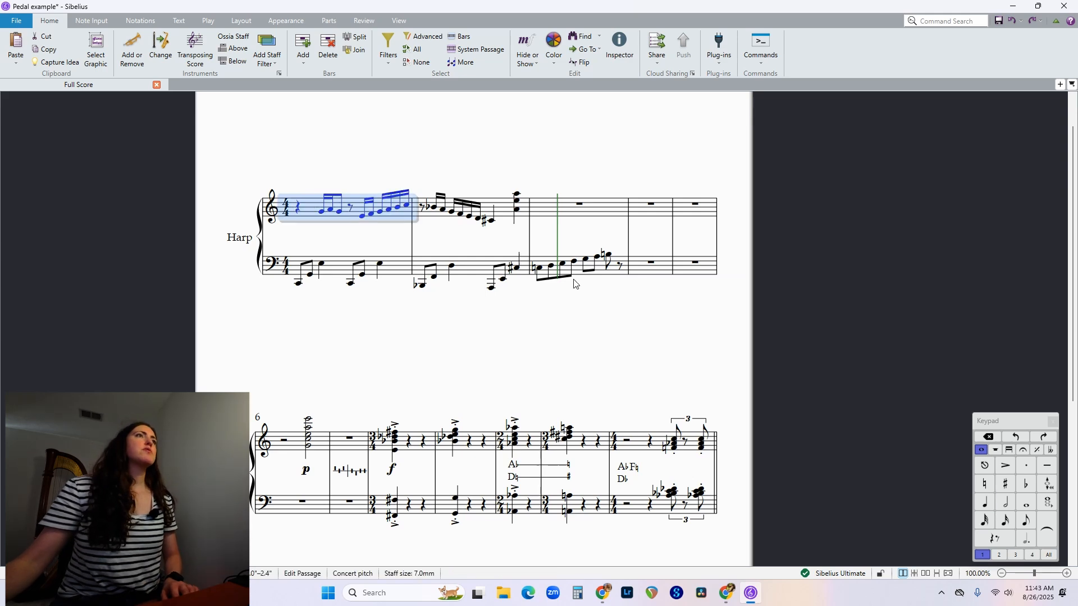
shift+click(605, 271)
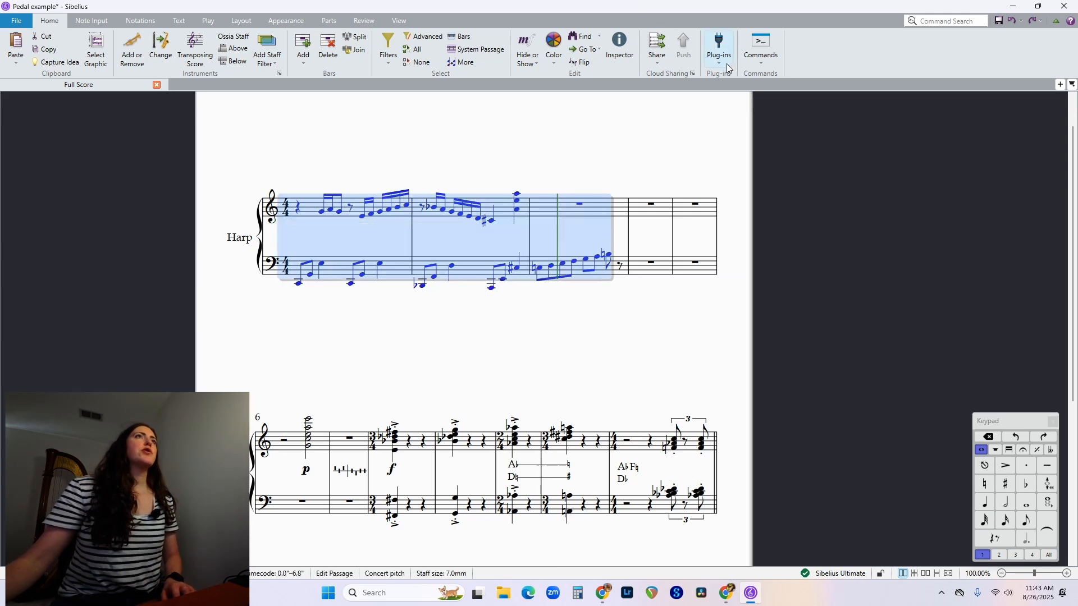
click(719, 48)
click(760, 306)
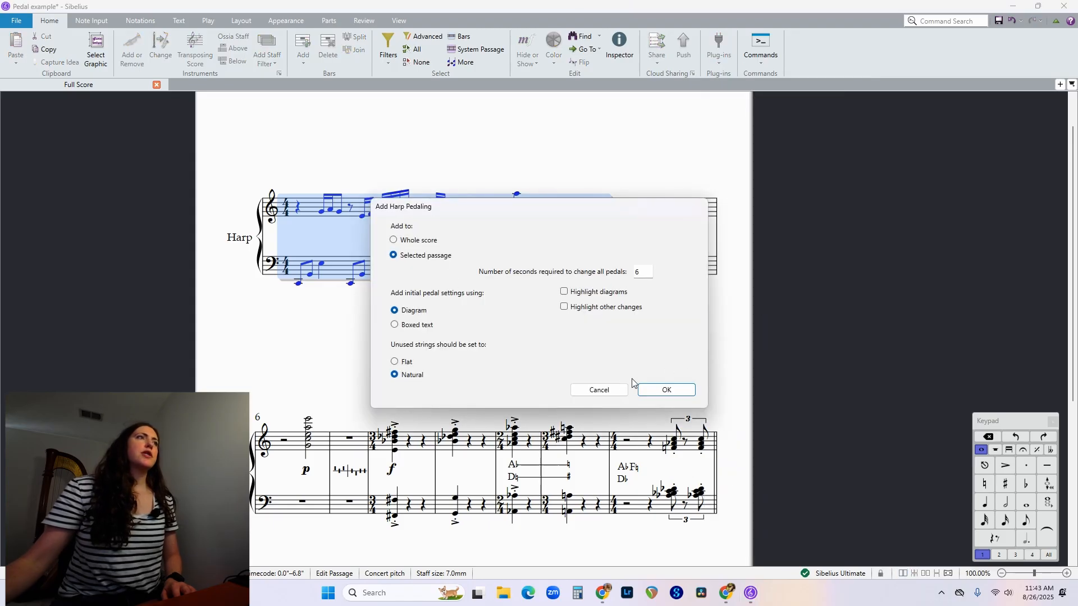
click(662, 389)
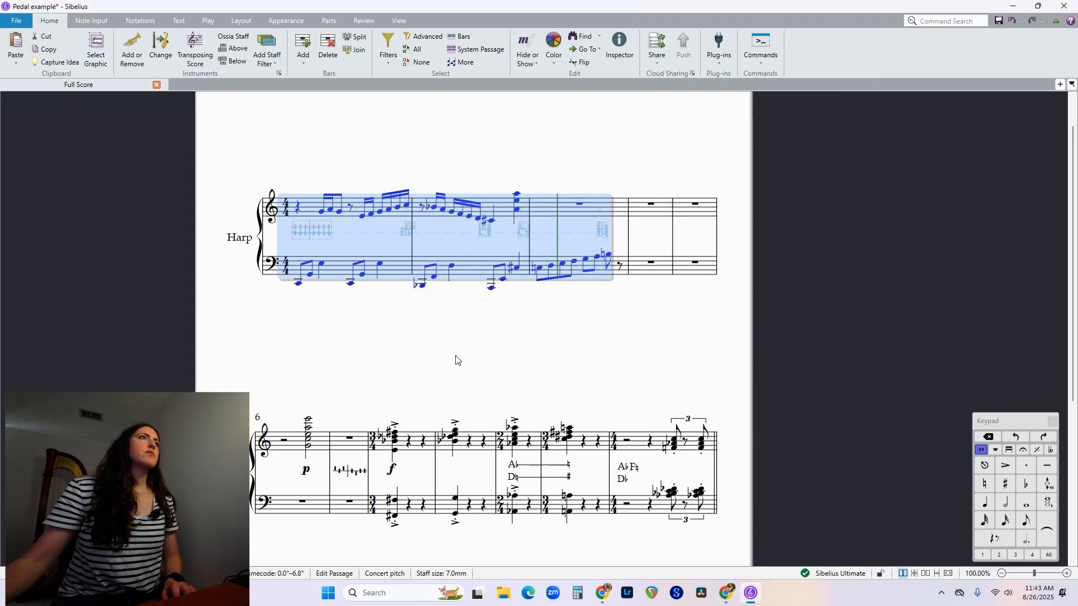
click(456, 359)
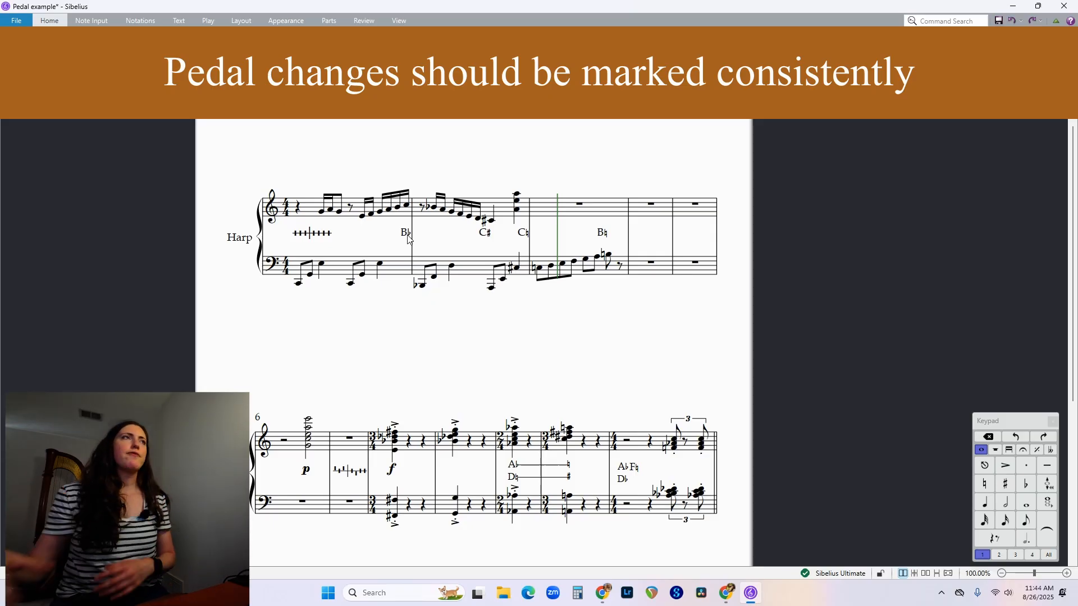
Move the B♭ pedal change from the end of the first bar to the start of the second bar.
click(409, 238)
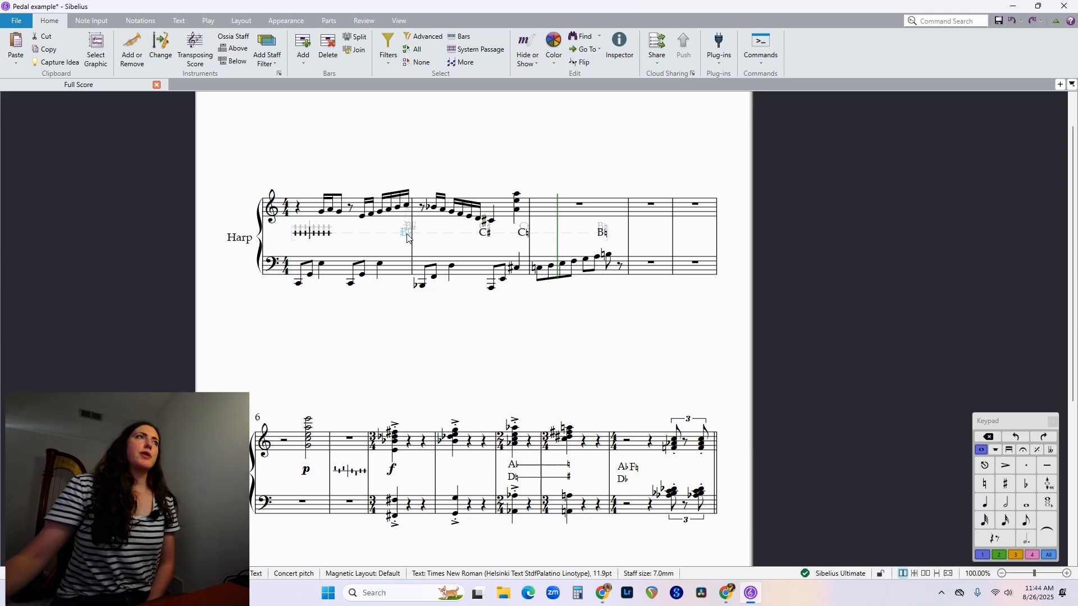
drag(408, 238, 416, 241)
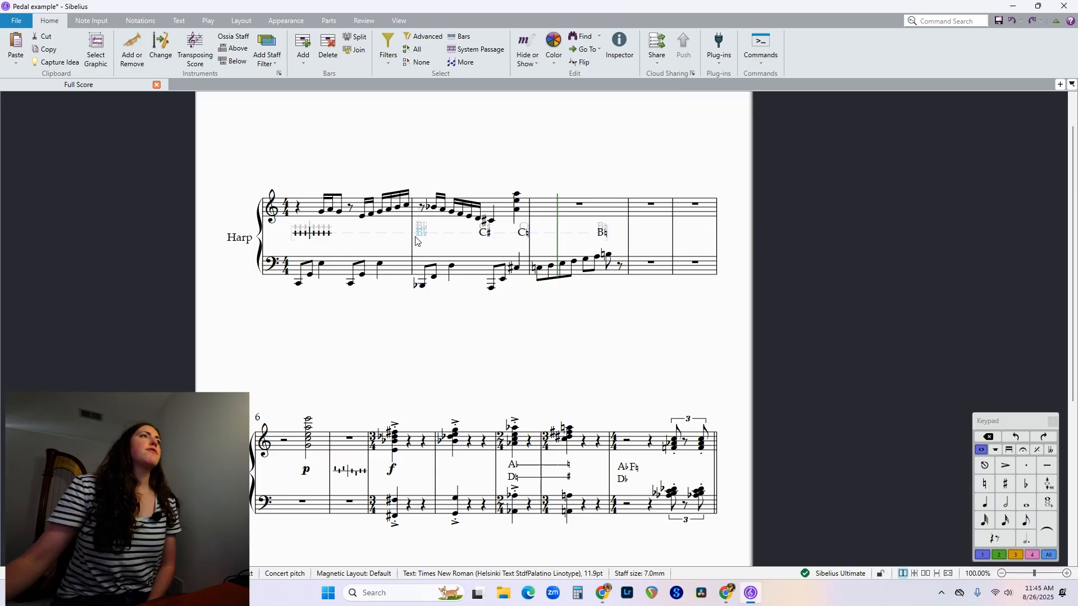
Lower the second bar's C♯ and B♭ pedal changes and the first bar's pedal diagram to midway between the staves.
click(471, 309)
click(486, 237)
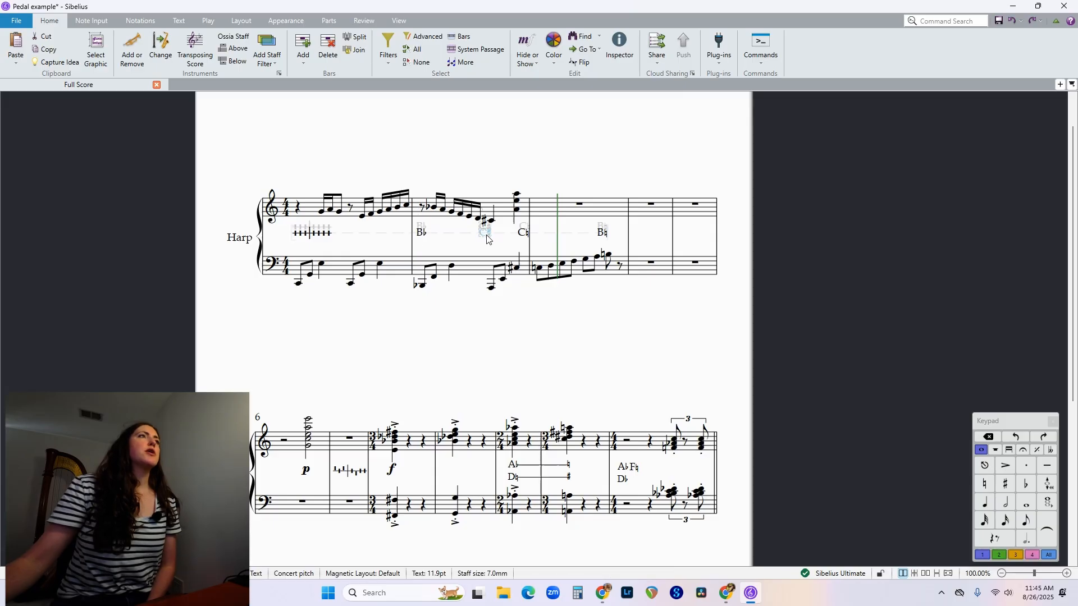
drag(489, 241, 492, 253)
double_click(422, 227)
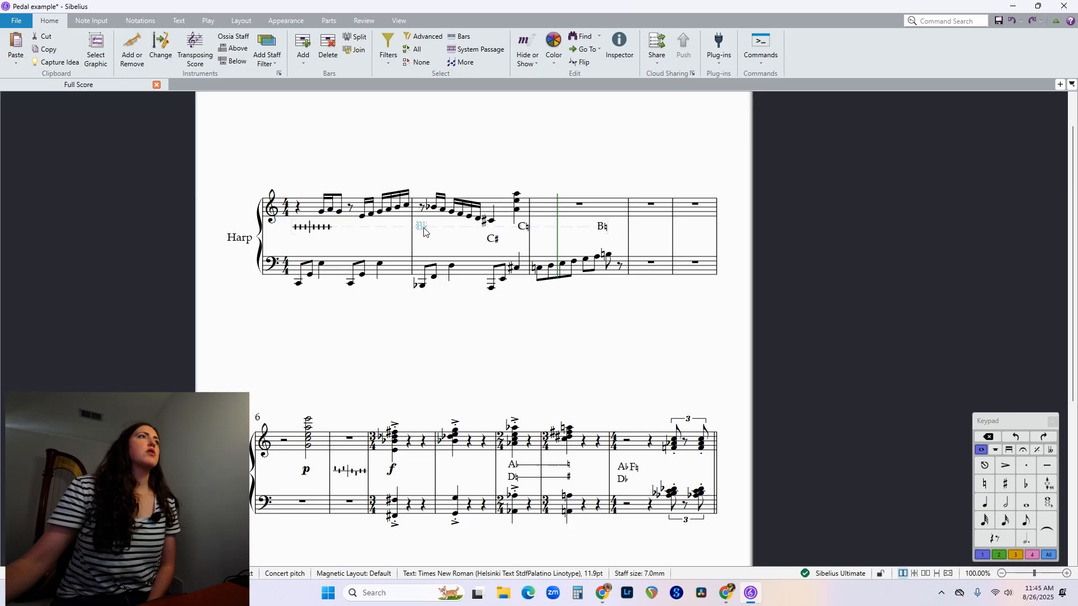
click(422, 228)
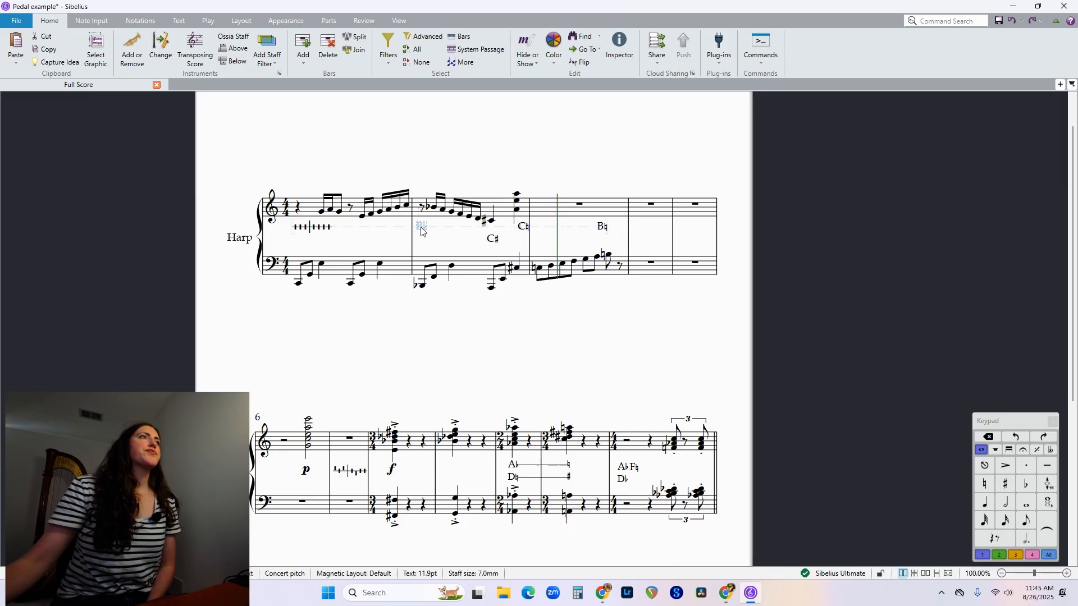
drag(422, 231, 425, 243)
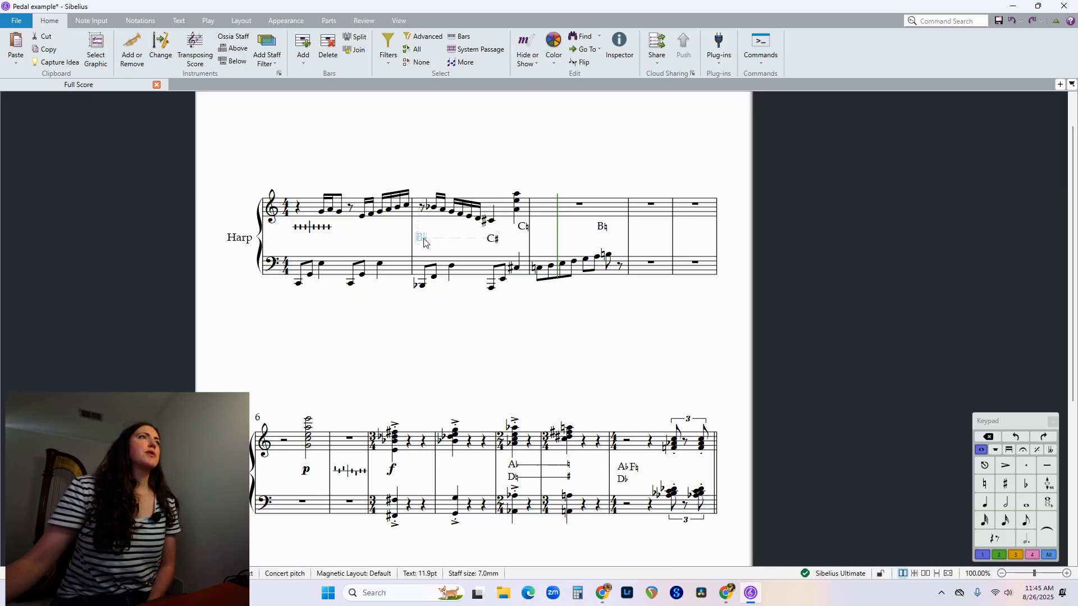
drag(304, 230, 304, 240)
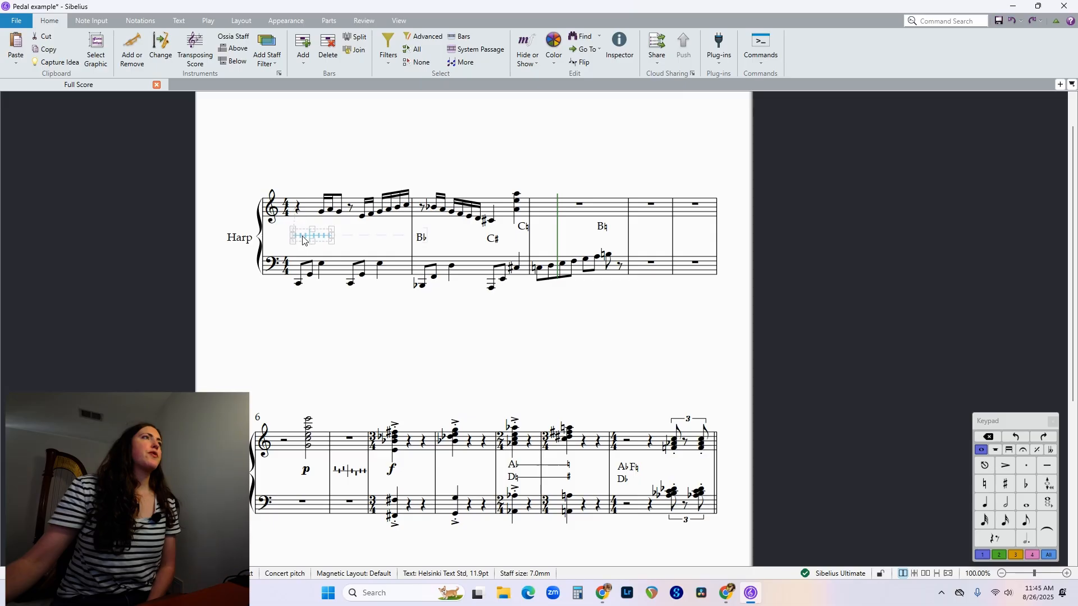
Move the C♮ pedal change to the start of the third bar and lower the B♮ change to the same level.
click(522, 227)
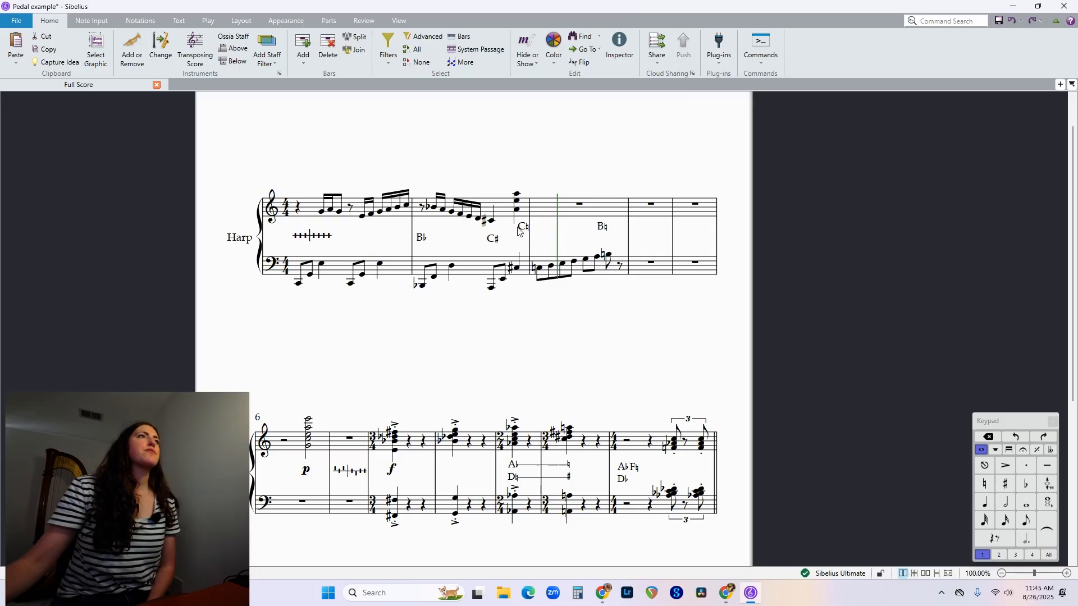
drag(523, 227, 537, 243)
click(602, 230)
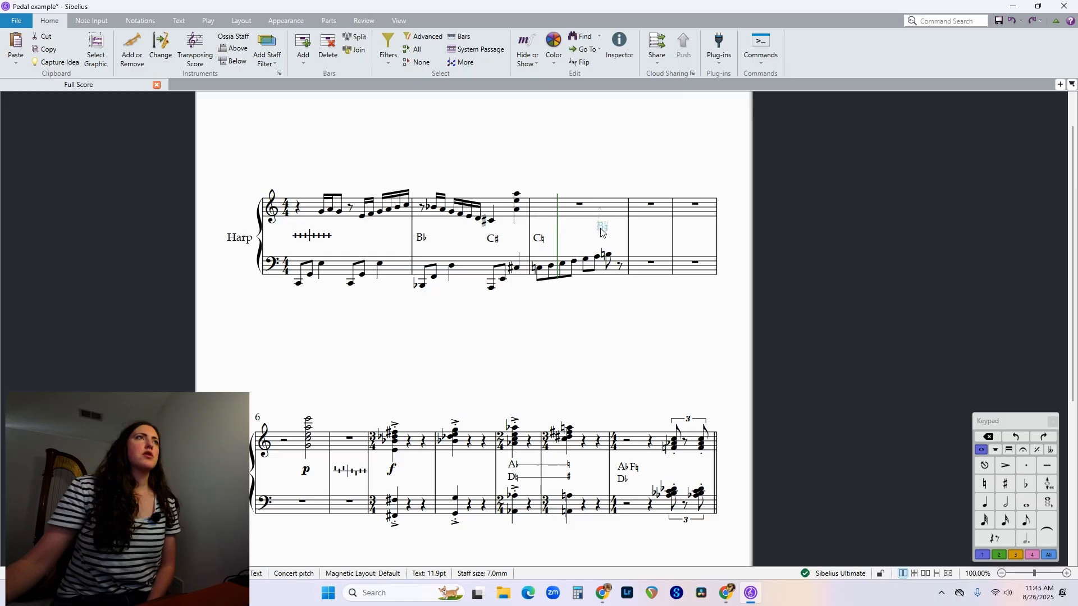
drag(601, 230, 610, 244)
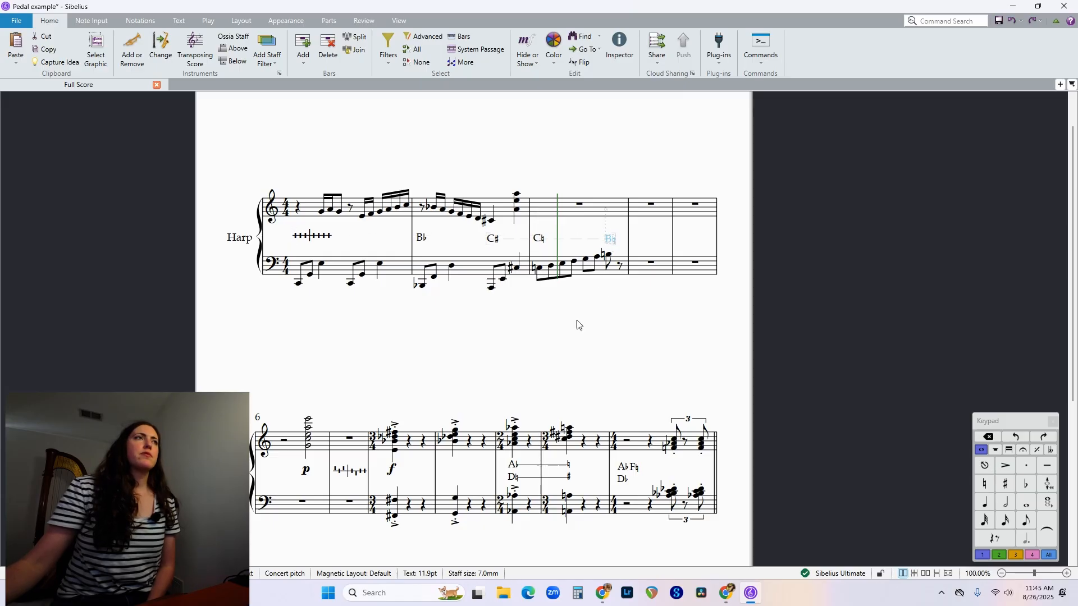
click(565, 348)
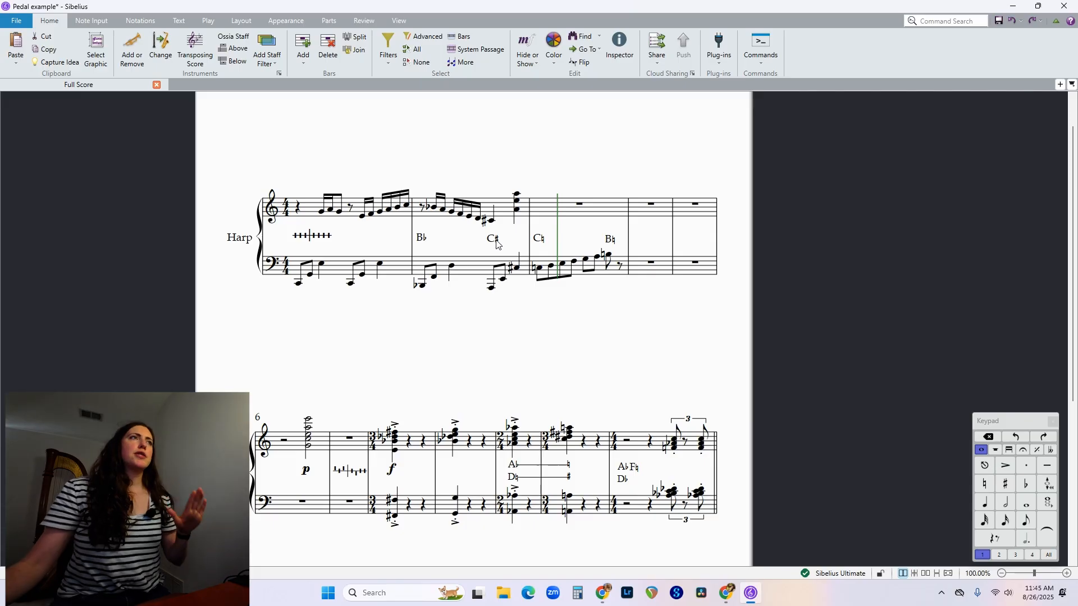
Delete the C♮ pedal text in the third bar and remove the sharp from the second bar's C♯ text.
double_click(540, 240)
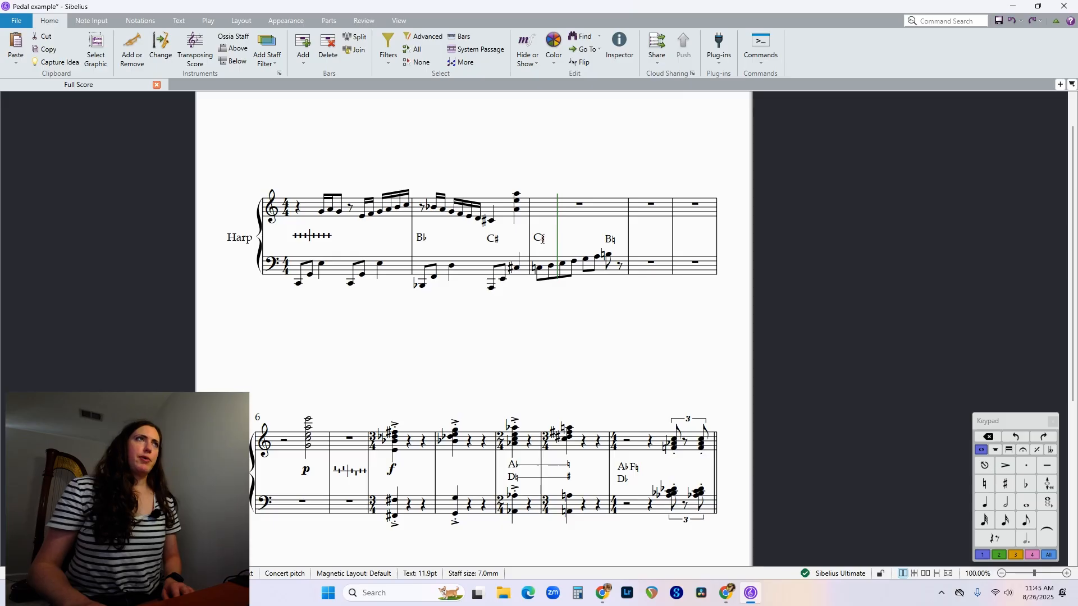
key(BackSpace)
key(BackSpace)
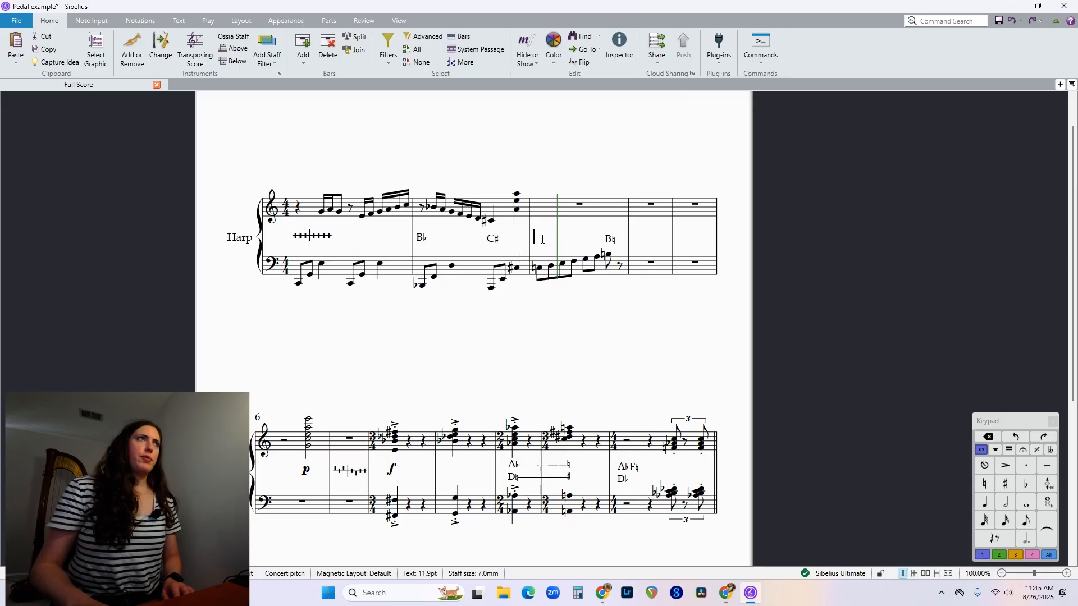
double_click(498, 241)
key(BackSpace)
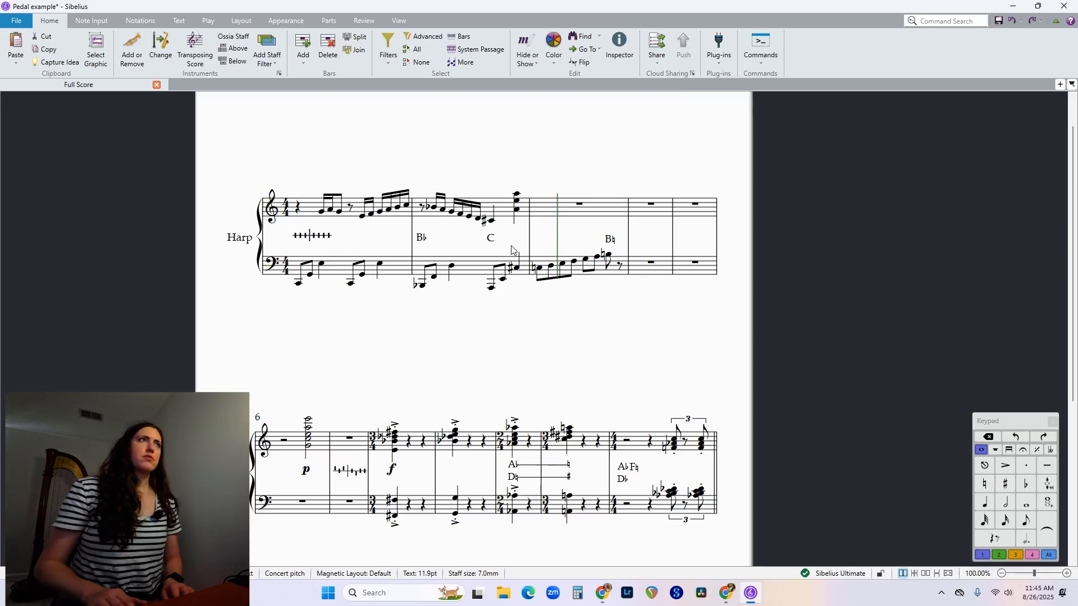
right_click(495, 242)
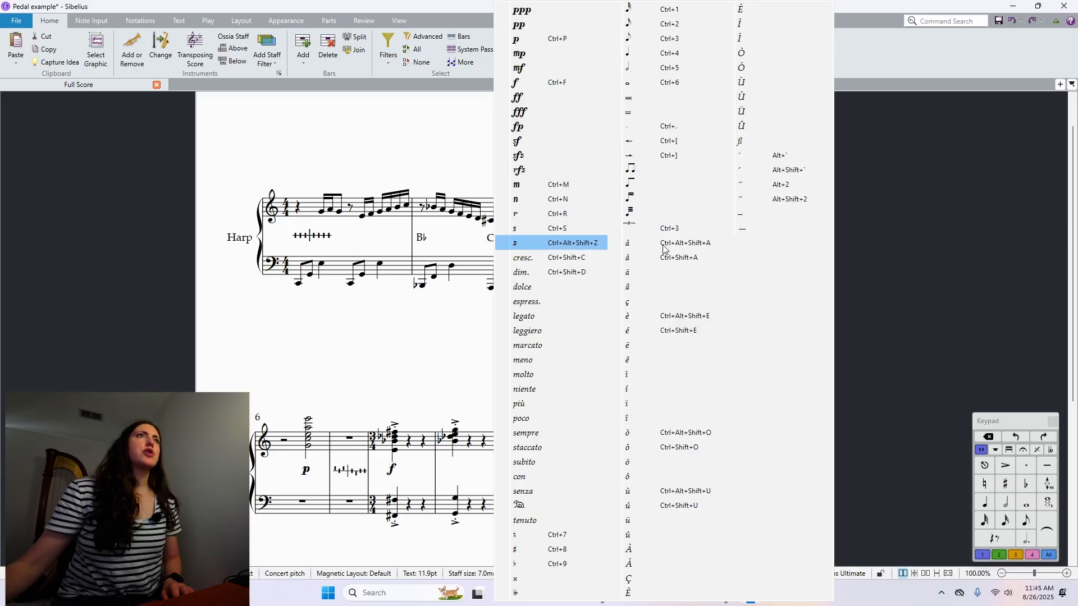
click(760, 229)
right_click(505, 239)
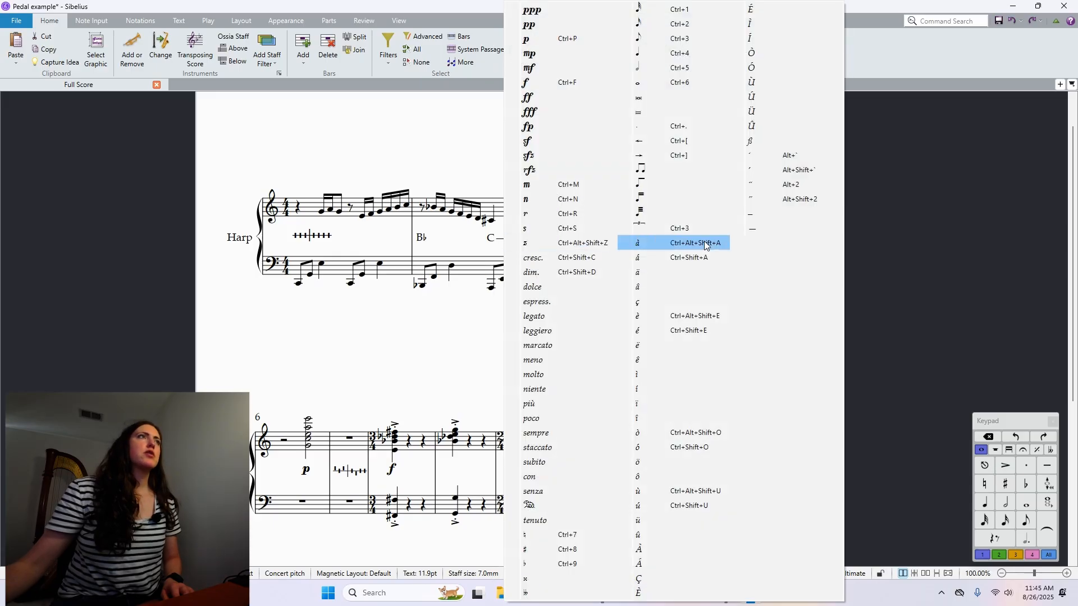
click(761, 229)
key(BackSpace)
key(BackSpace)
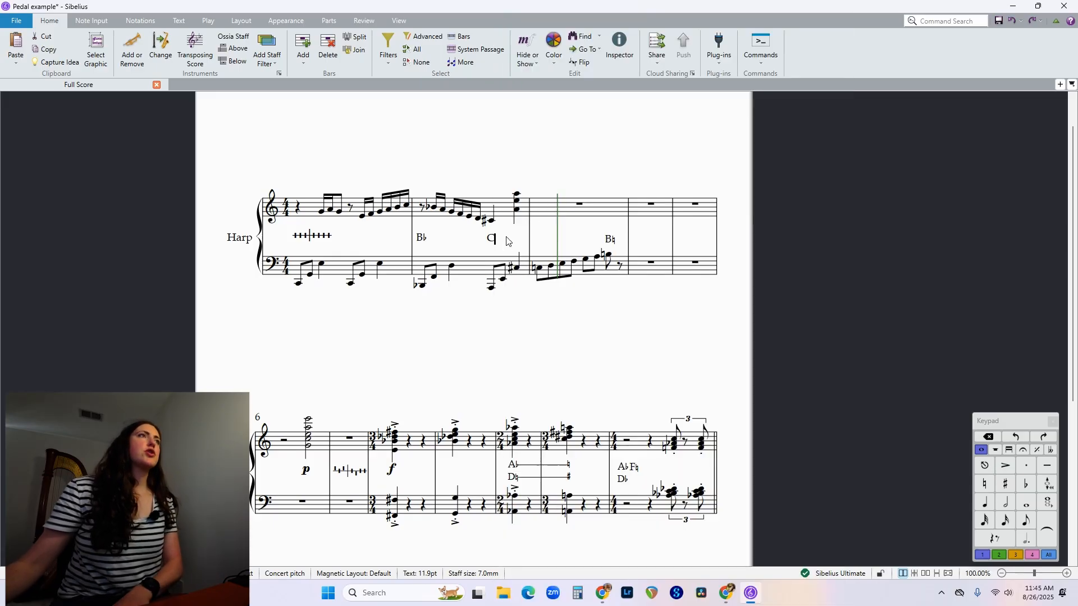
Extend the second bar's C pedal text with a line of dashes ending in a natural sign at the third bar.
right_click(499, 238)
click(752, 214)
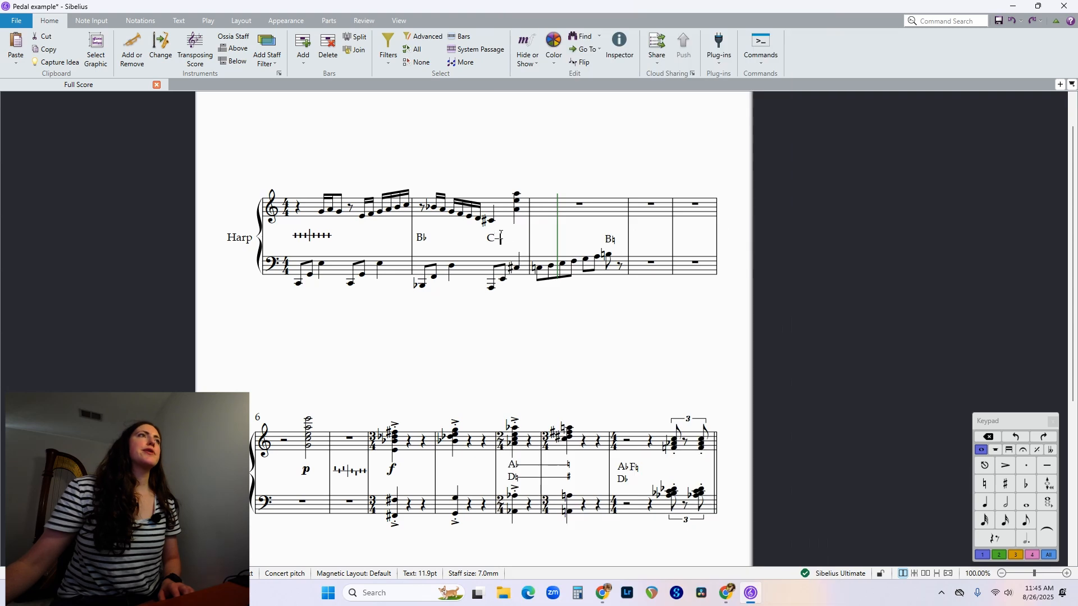
right_click(502, 240)
click(753, 224)
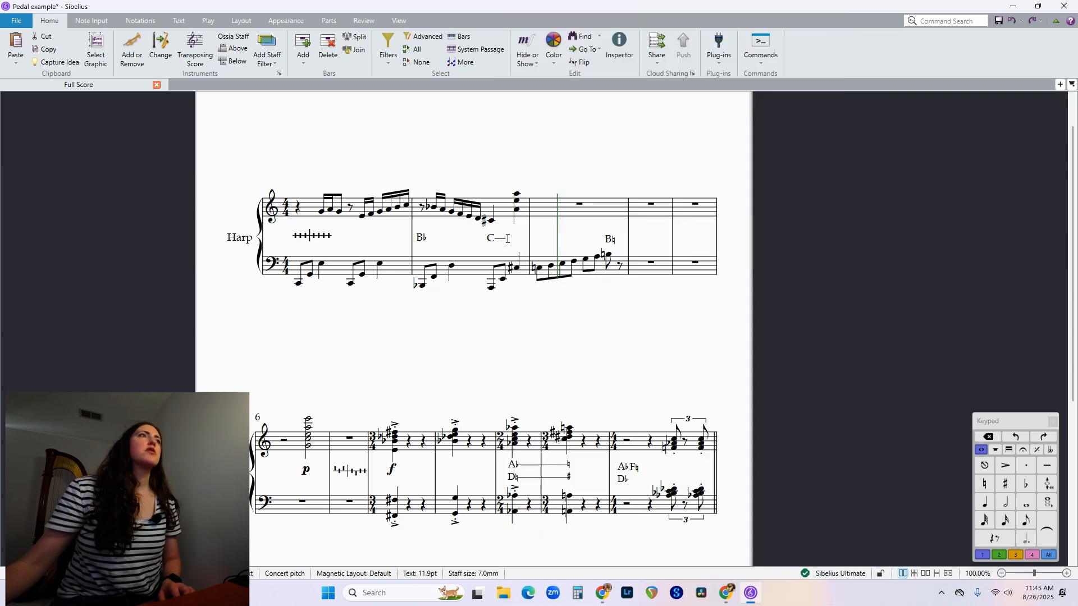
right_click(507, 238)
click(750, 216)
right_click(515, 245)
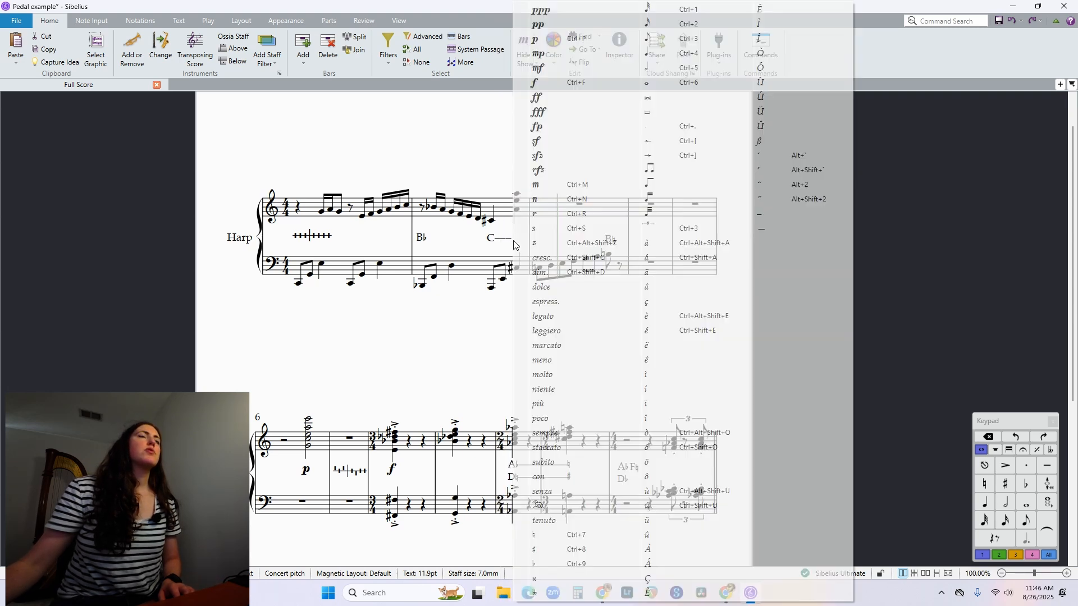
click(748, 229)
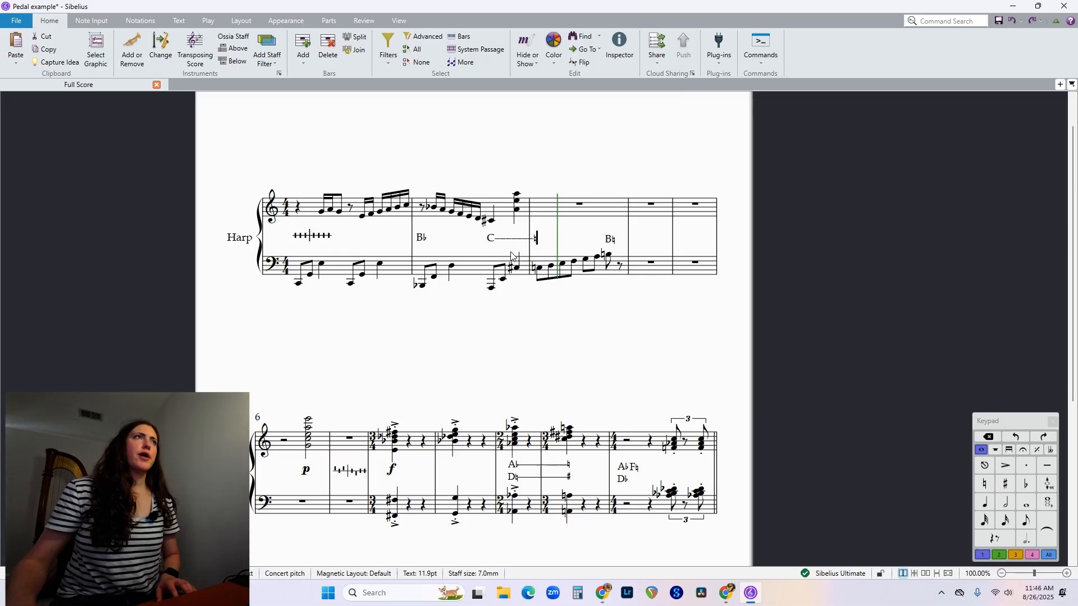
click(604, 373)
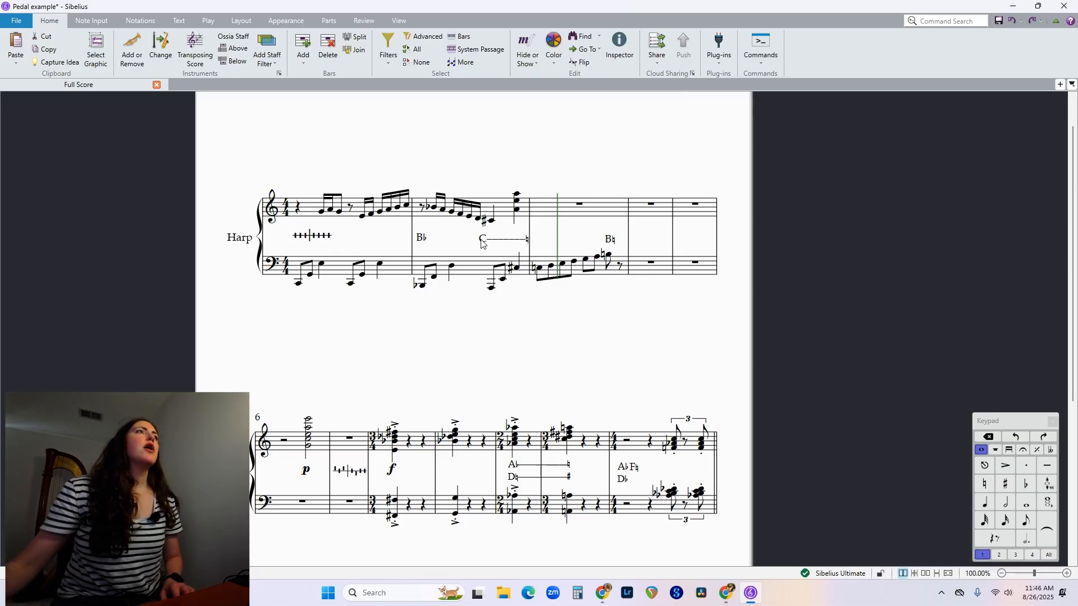
Turn off Magnetic Layout for the score and place the C pedal line beneath the C♯ note in the second bar.
drag(482, 243, 489, 250)
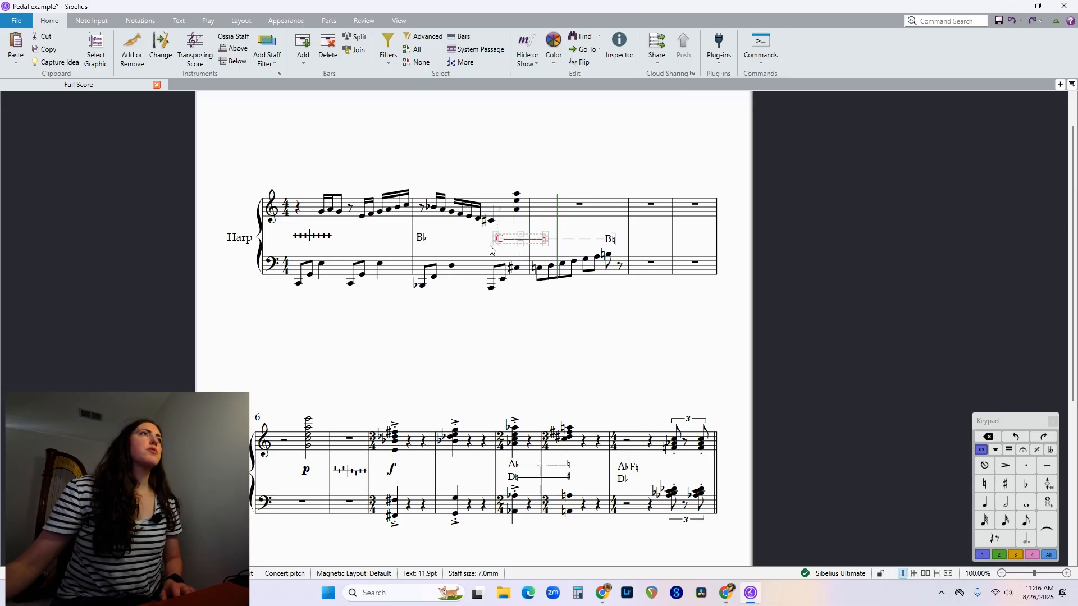
click(241, 20)
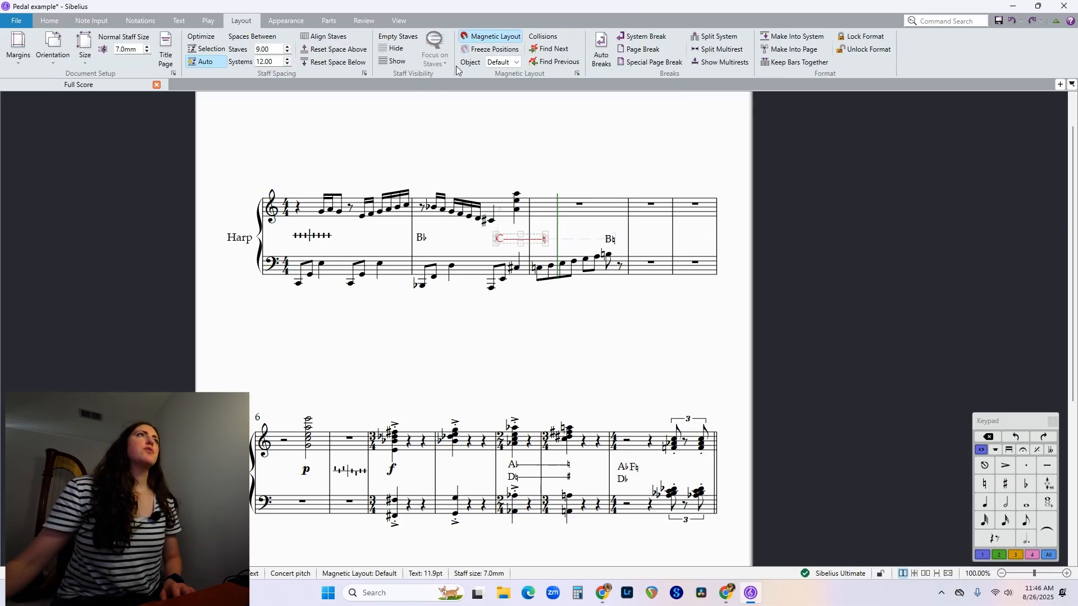
click(499, 39)
click(540, 306)
drag(500, 240, 493, 238)
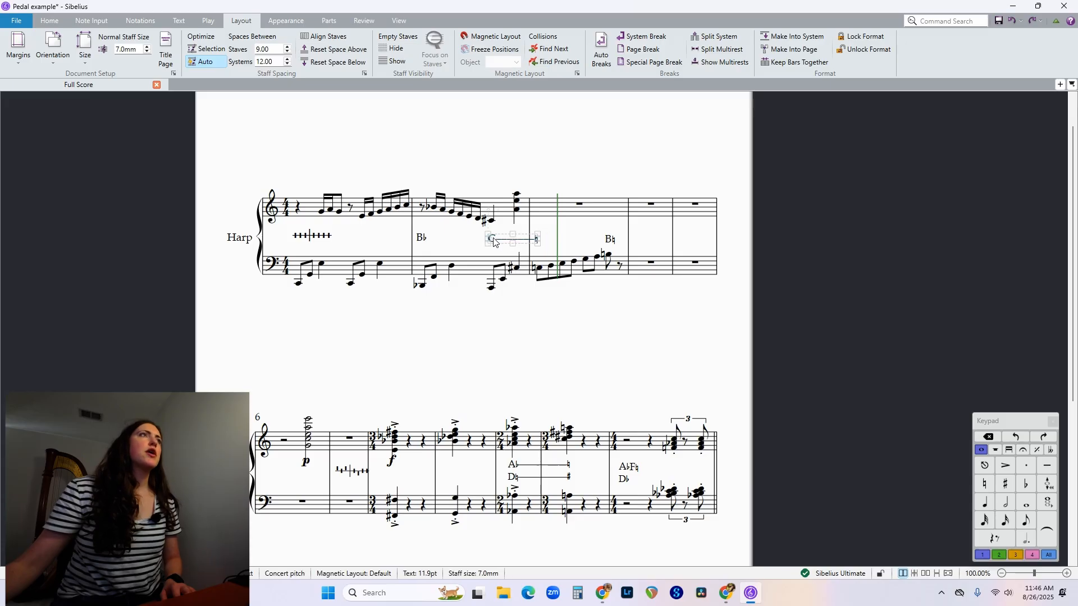
Insert a sharp sign after the C at the start of the dashed pedal line.
click(497, 241)
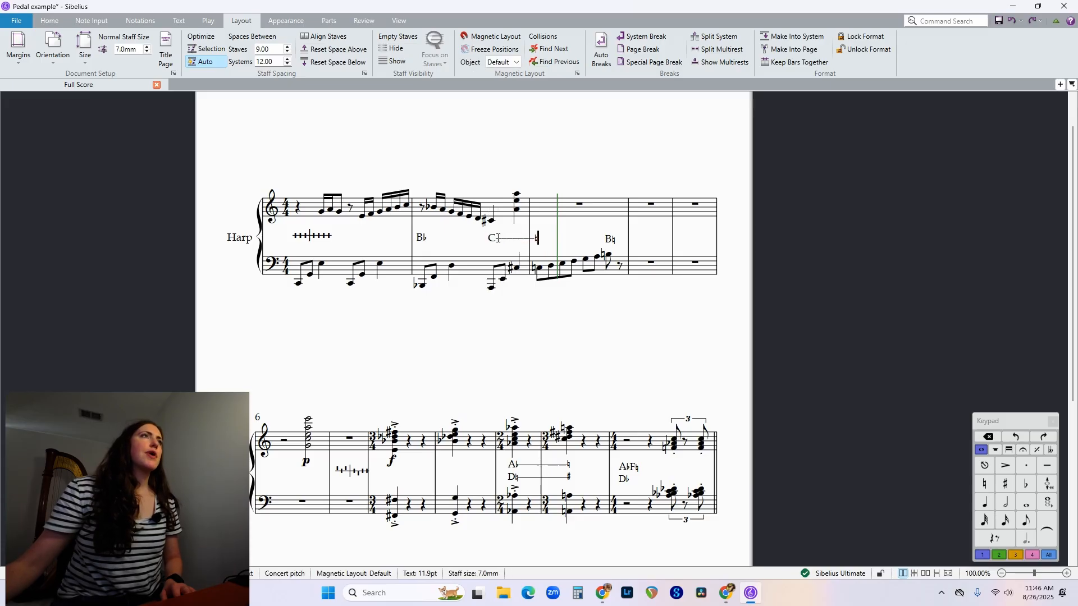
key(ctrl+8)
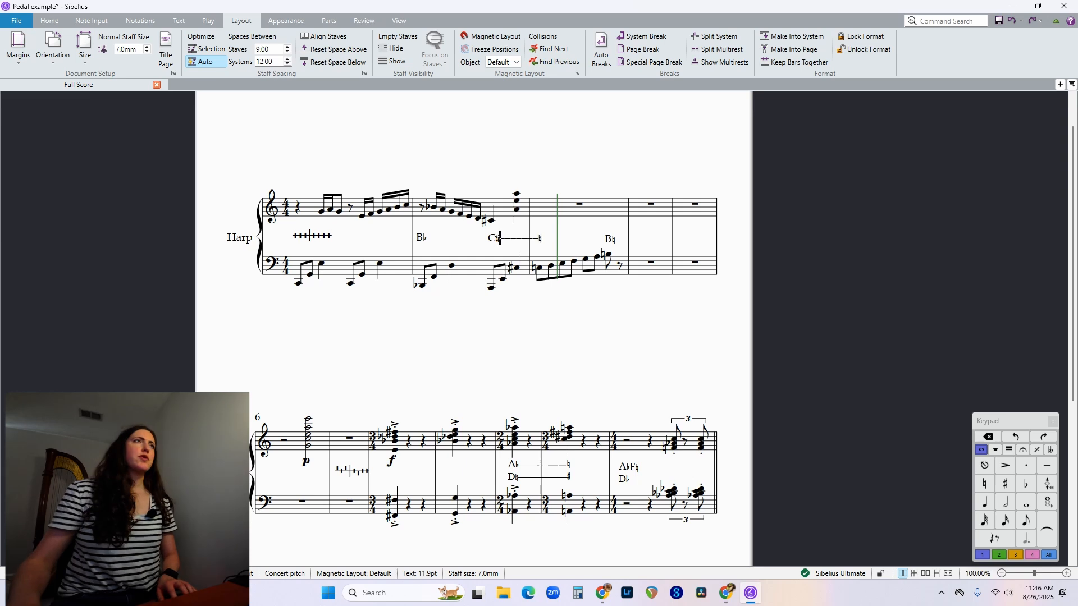
click(535, 290)
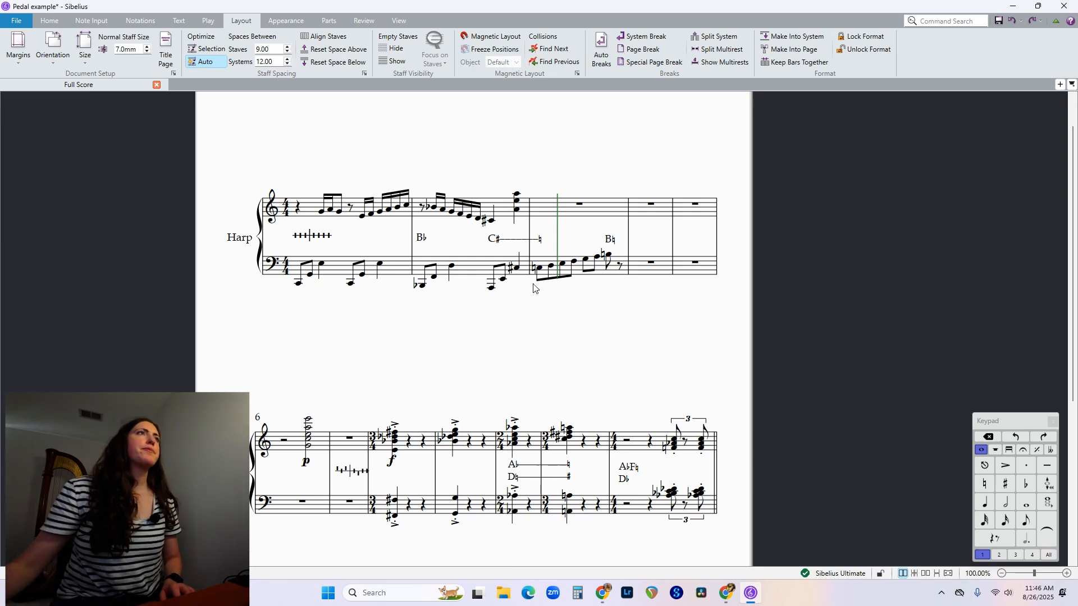
Align the C♯-to-natural pedal line under its note and level it and the B♮ change with the other pedal markings.
click(497, 241)
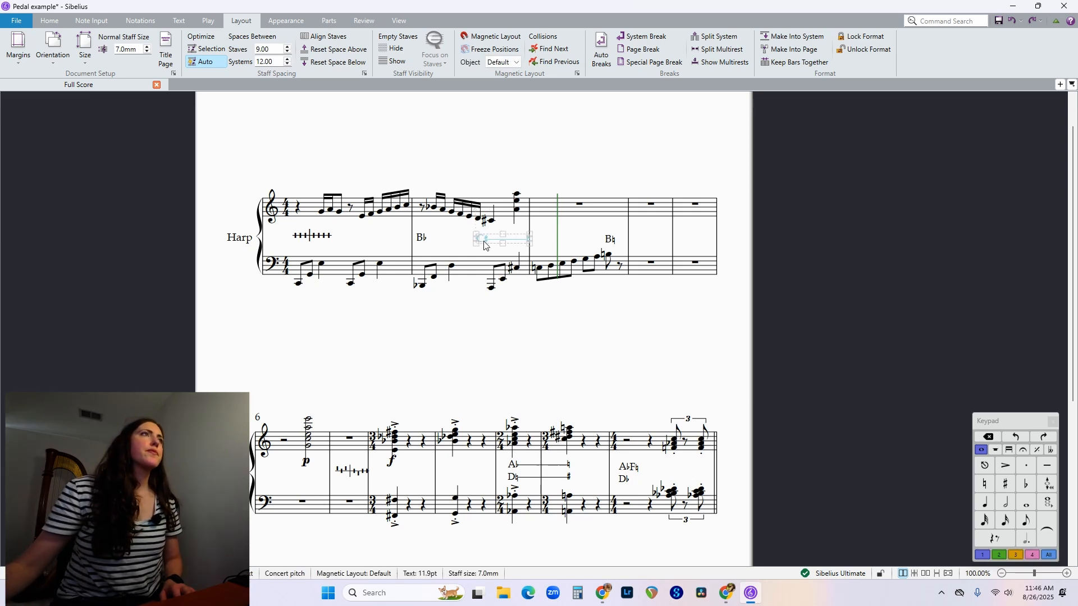
click(493, 170)
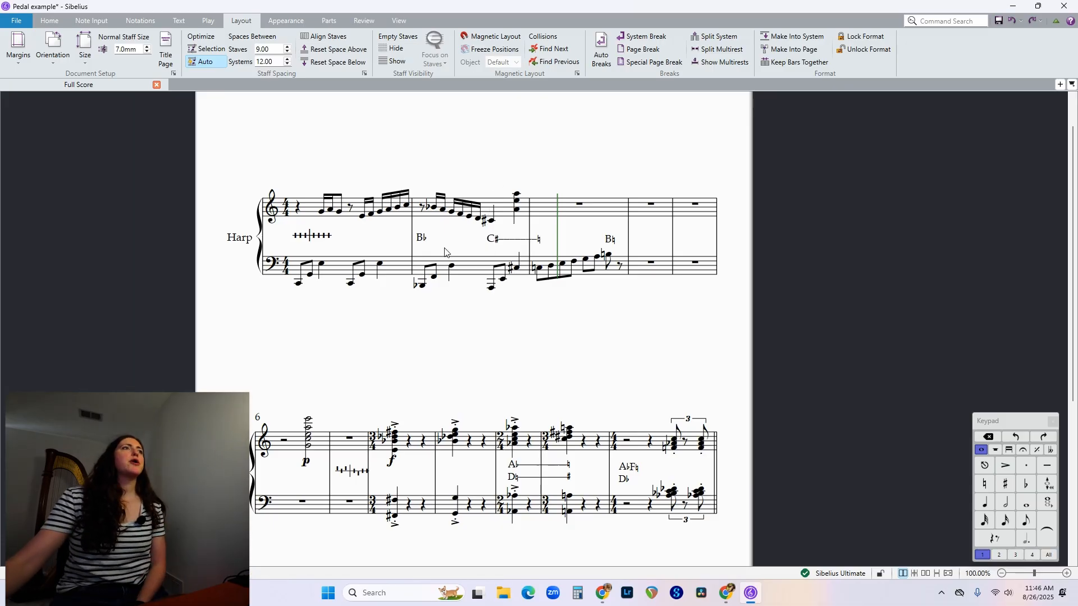
click(494, 240)
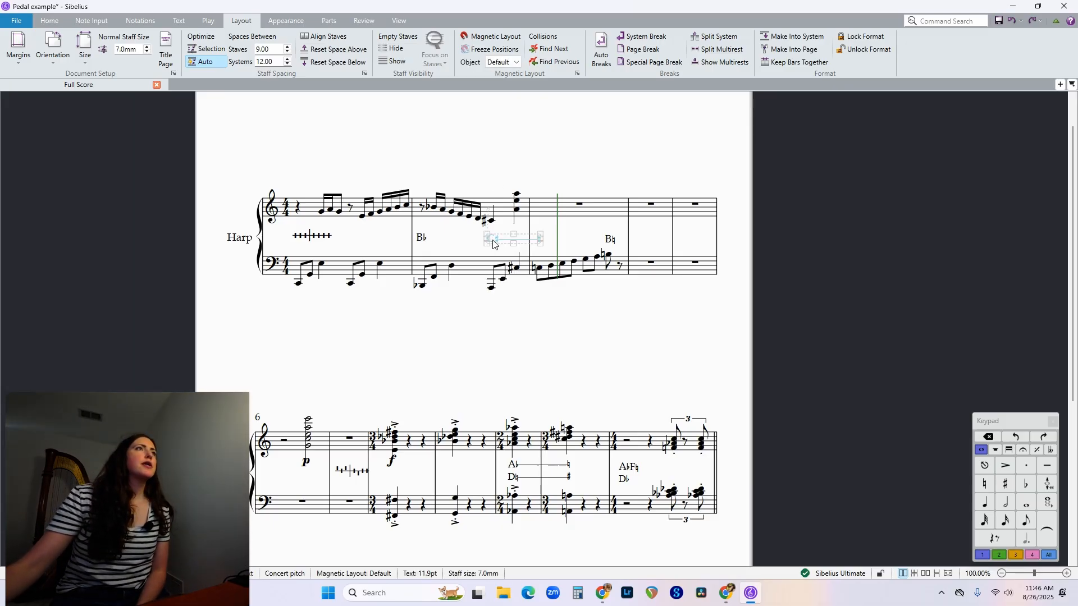
drag(495, 245, 494, 239)
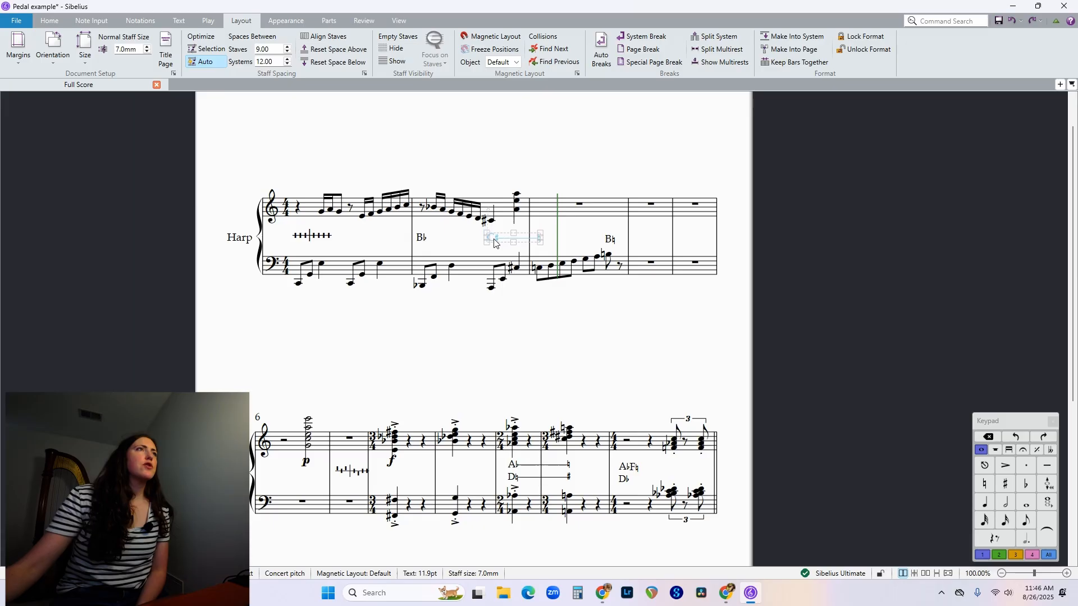
click(610, 240)
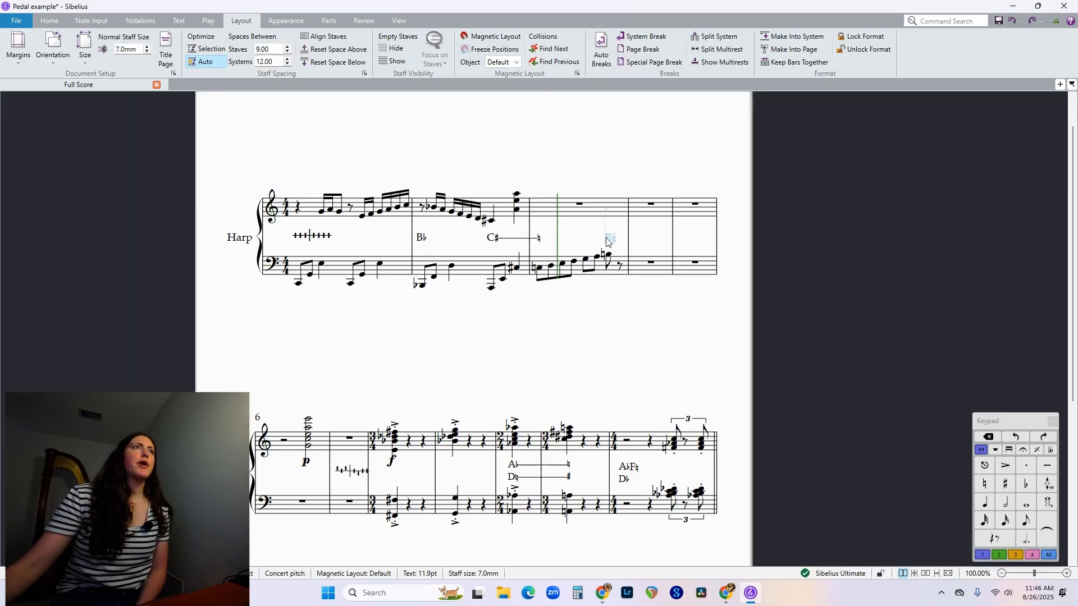
click(534, 162)
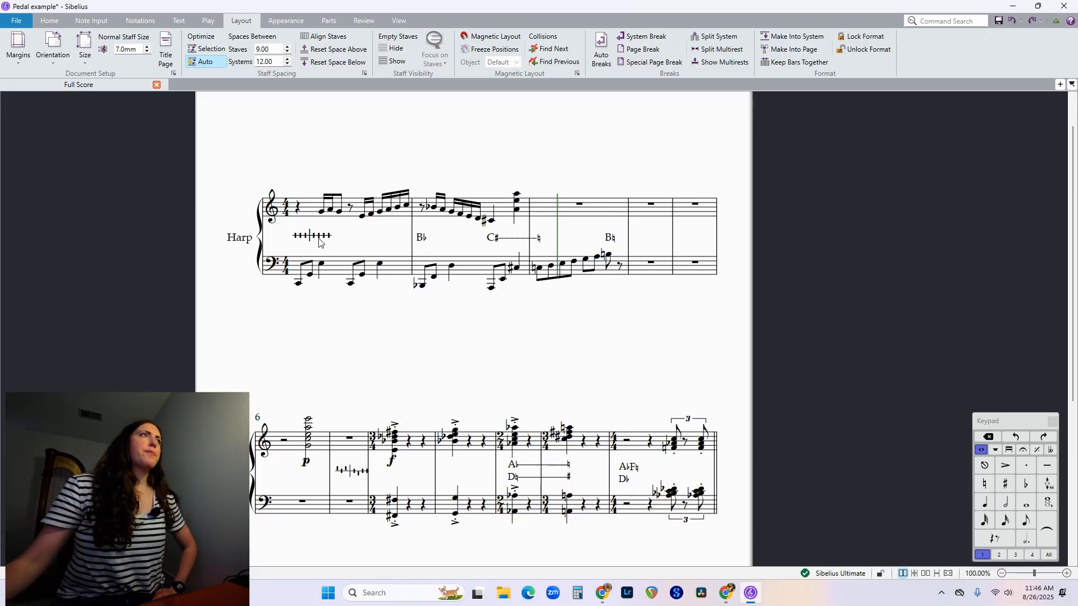
Move the B♭ change, the C♯-to-natural line and the B♮ change below the bass staff, all at one level.
click(422, 241)
drag(423, 241, 427, 306)
click(496, 243)
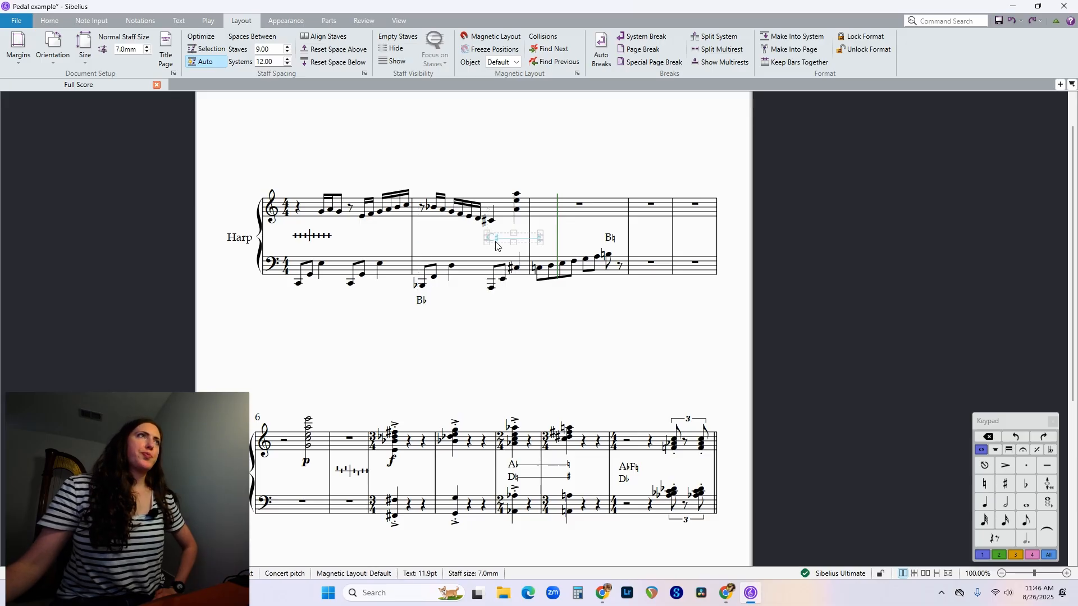
drag(501, 273, 501, 305)
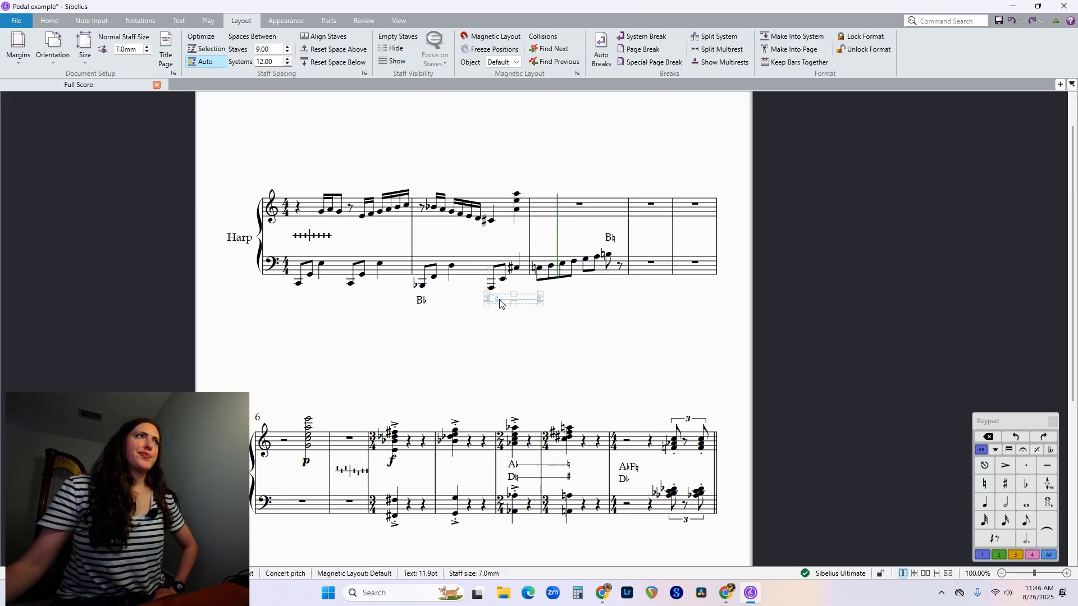
click(555, 318)
drag(610, 238, 611, 300)
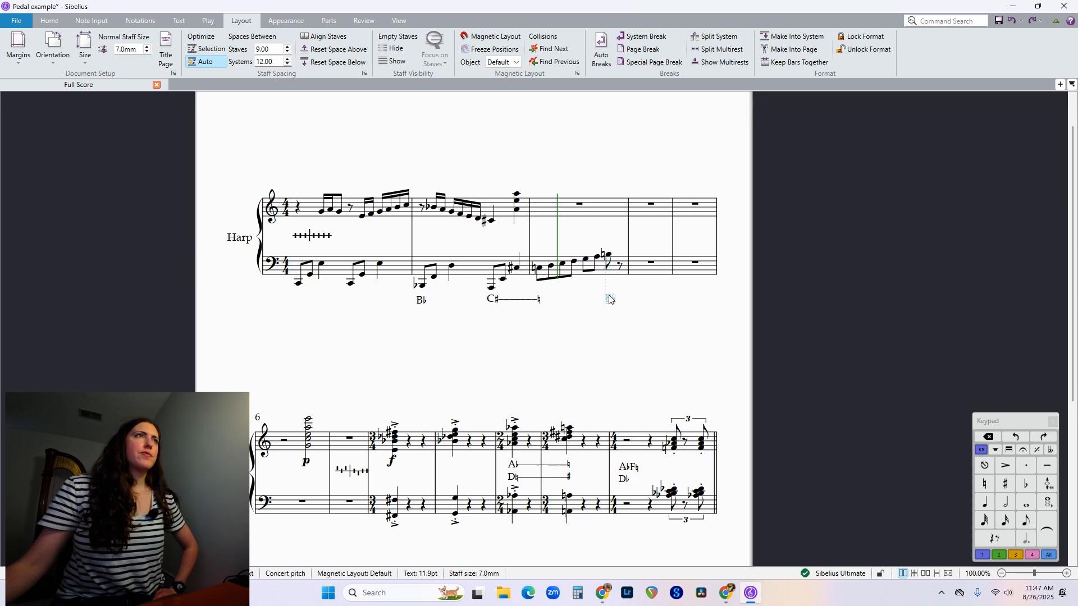
Separate the F♮ change from the A♭ in the last bar of the second system by shifting it slightly right.
click(588, 321)
scroll(349, 323, down, 4)
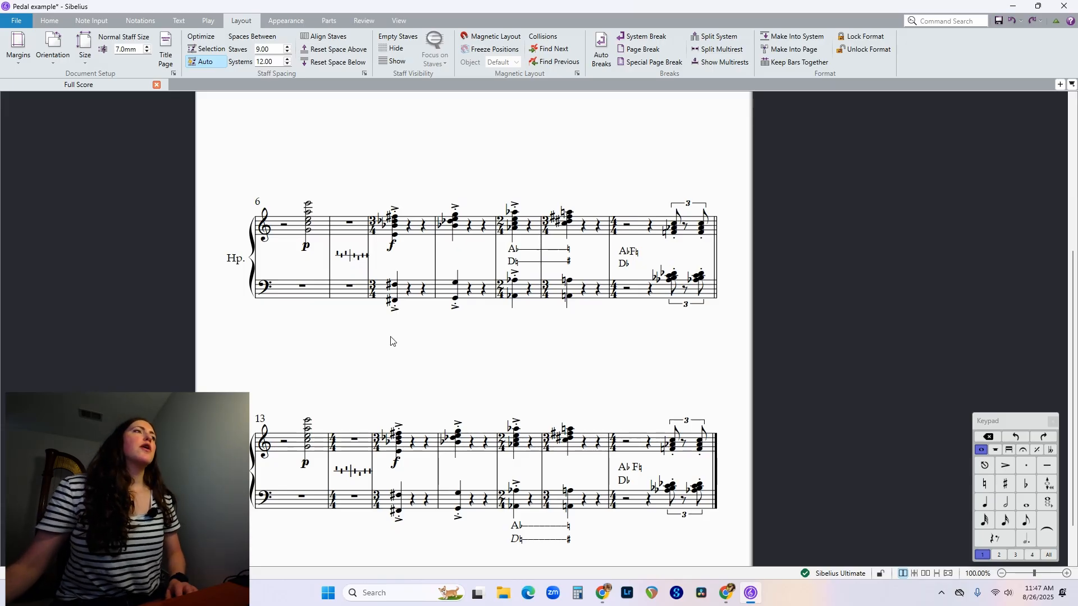
scroll(393, 341, down, 1)
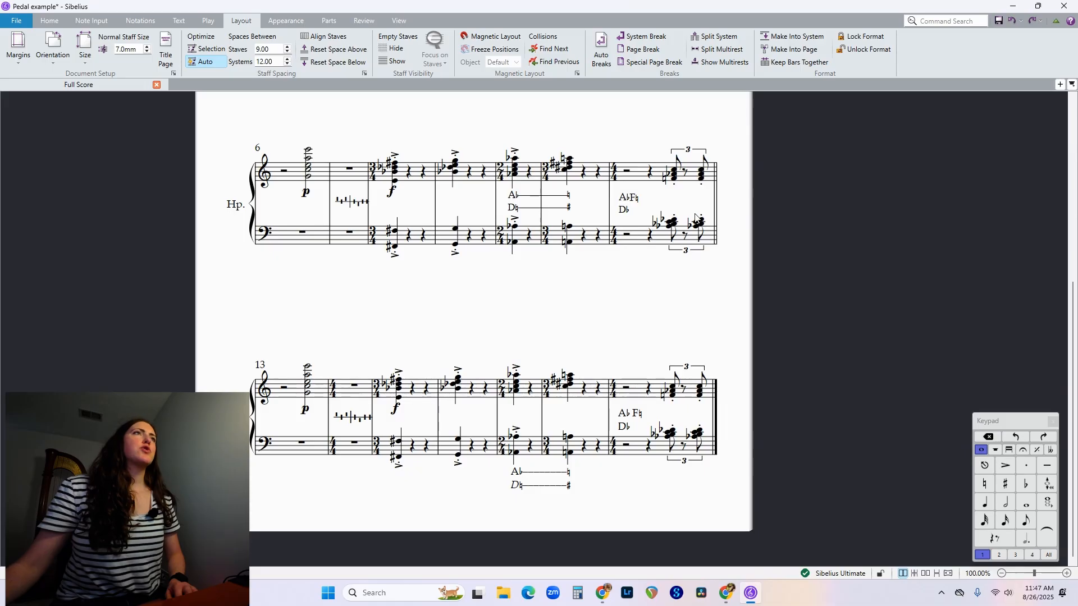
double_click(633, 199)
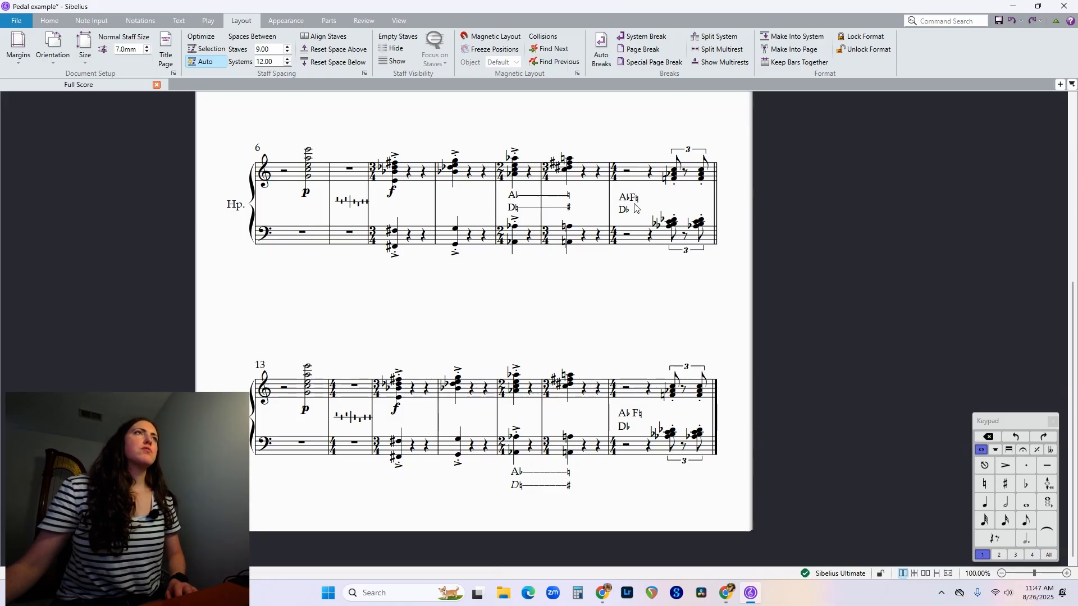
double_click(637, 200)
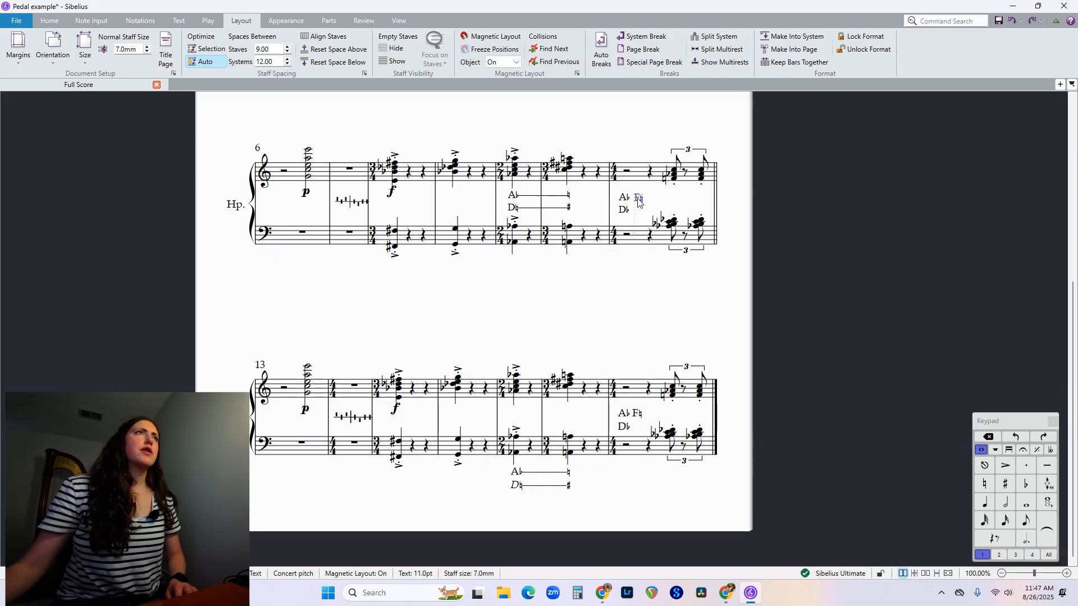
click(653, 301)
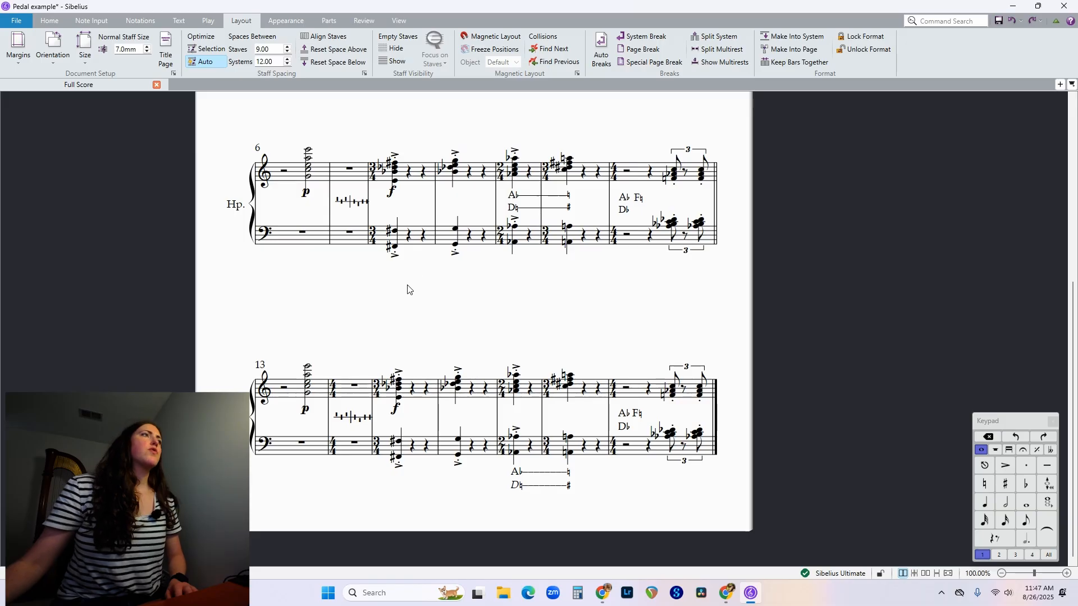
Delete the pedal diagram, the A♭ and D♮ pedal lines and the A♭ F♮ D♭ text from the last system.
click(351, 416)
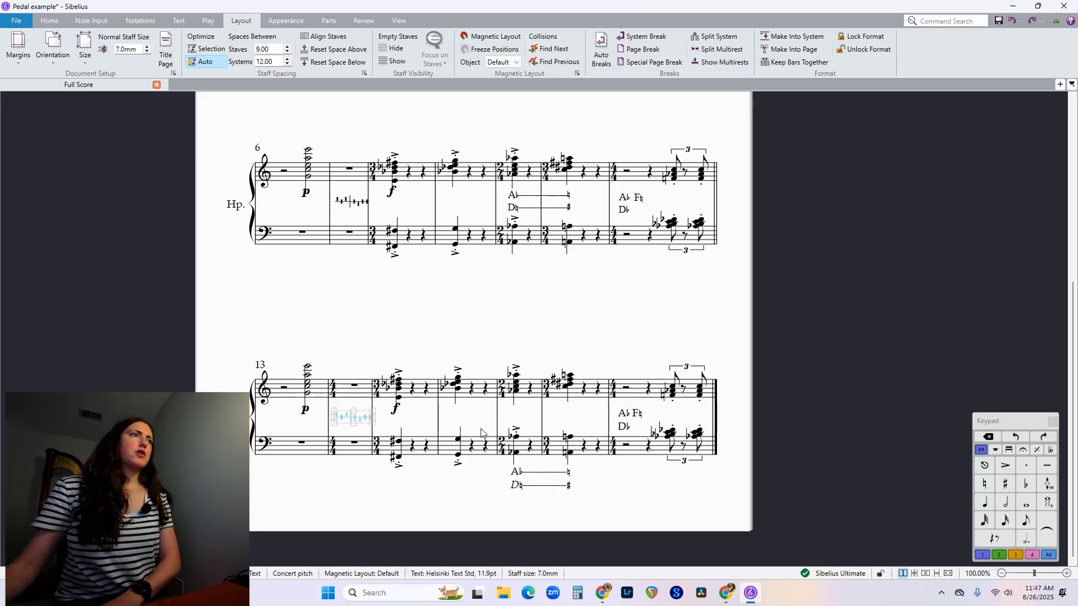
key(Delete)
click(540, 483)
key(Delete)
click(627, 422)
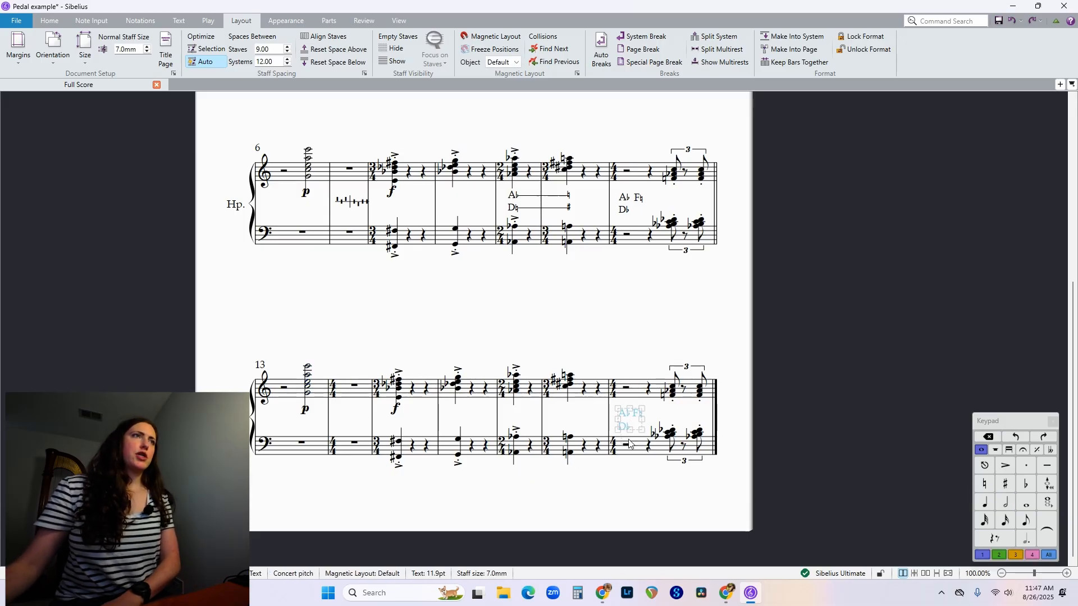
key(Delete)
click(620, 485)
Run Add Harp Pedaling on both staves from bar 13 to the end, with a diagram for initial settings and unused strings set to natural.
click(293, 393)
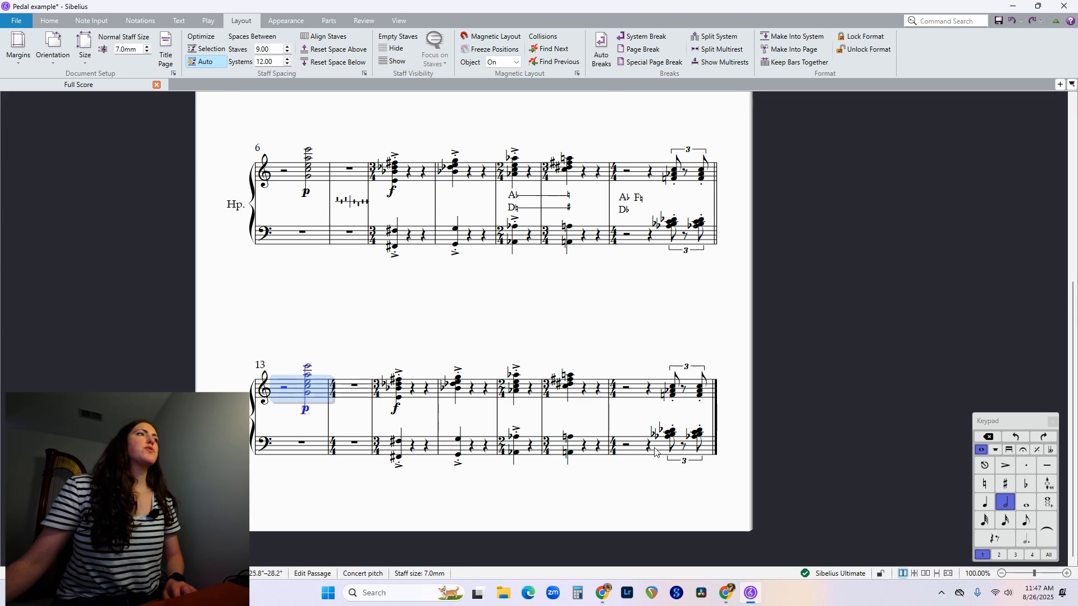
shift+click(659, 452)
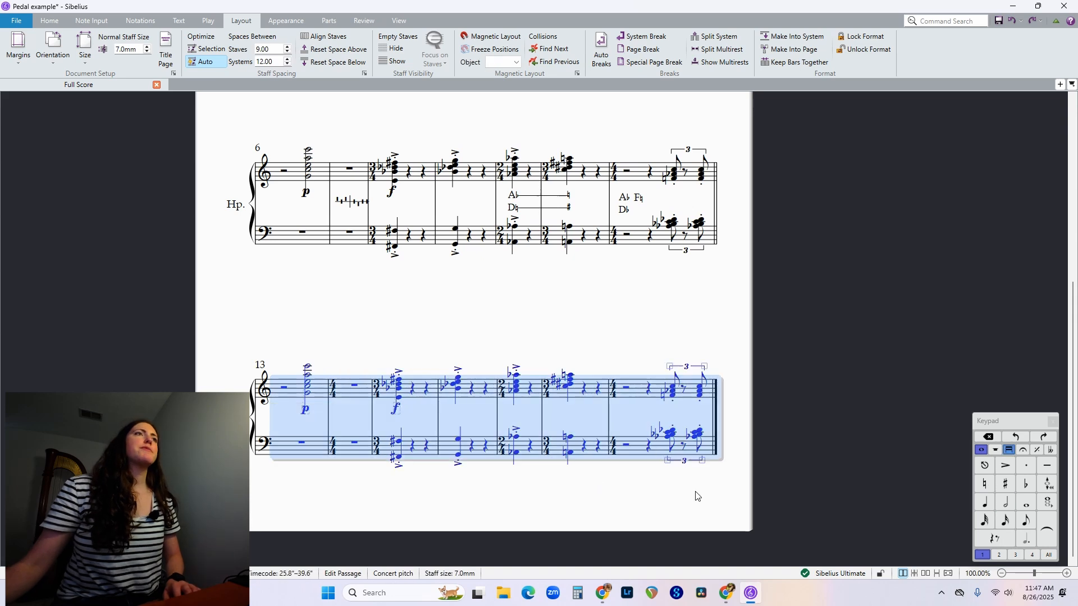
click(50, 21)
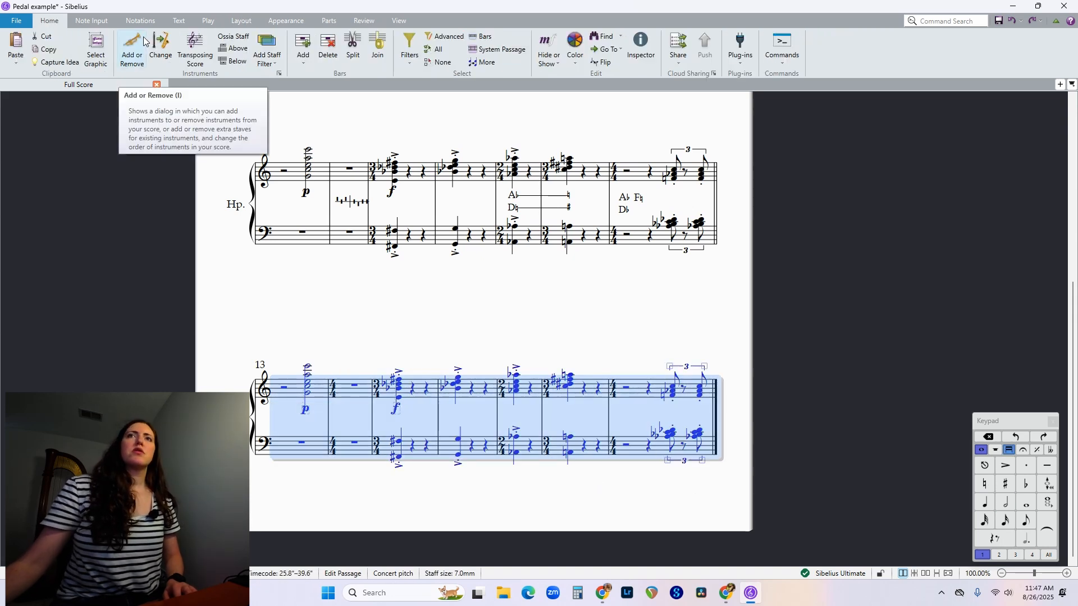
click(745, 61)
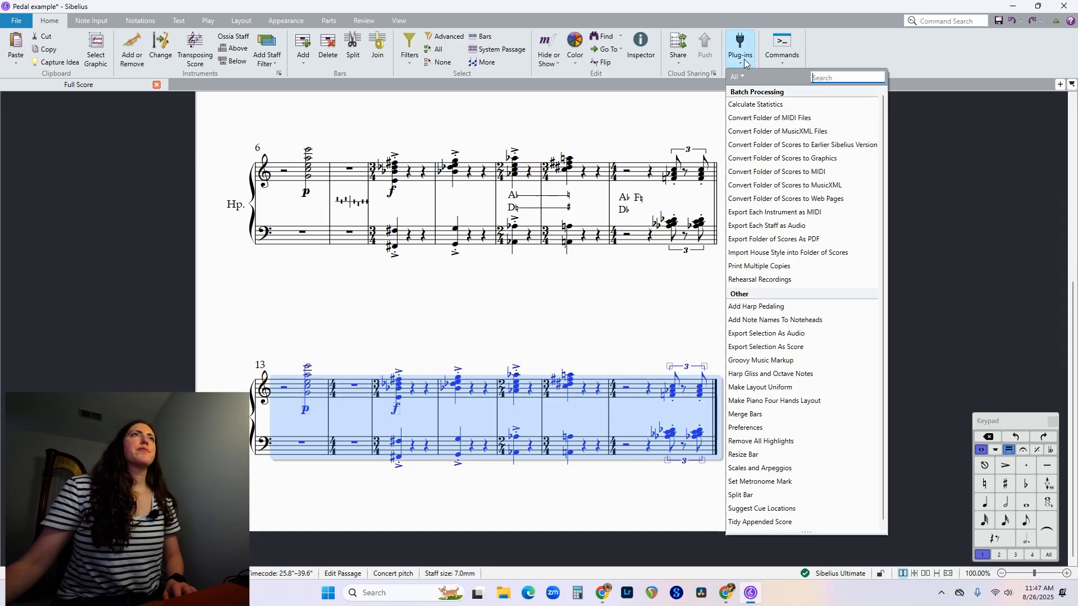
click(769, 310)
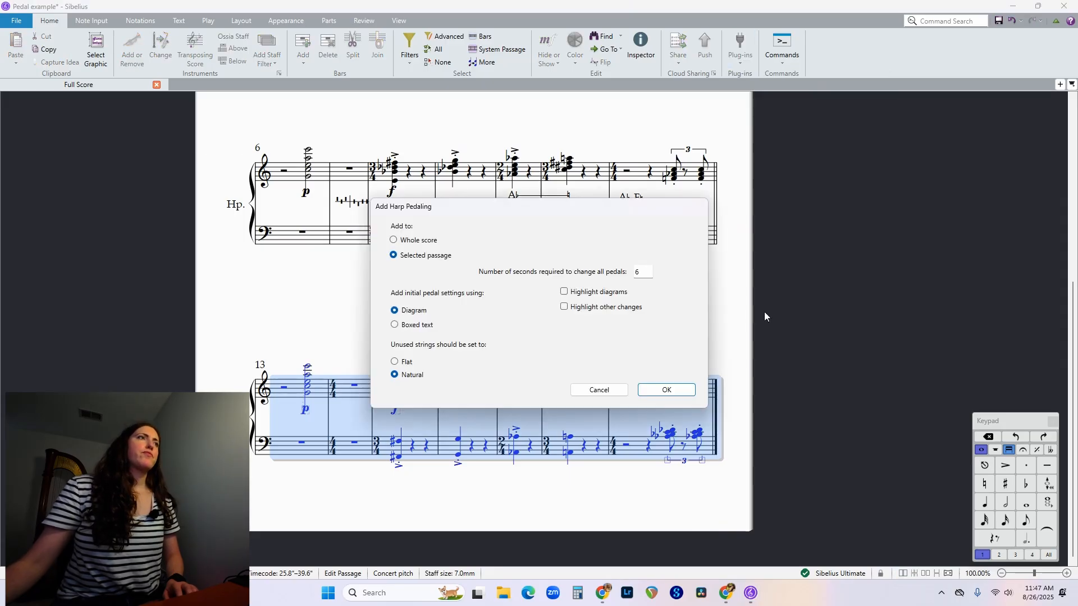
click(668, 392)
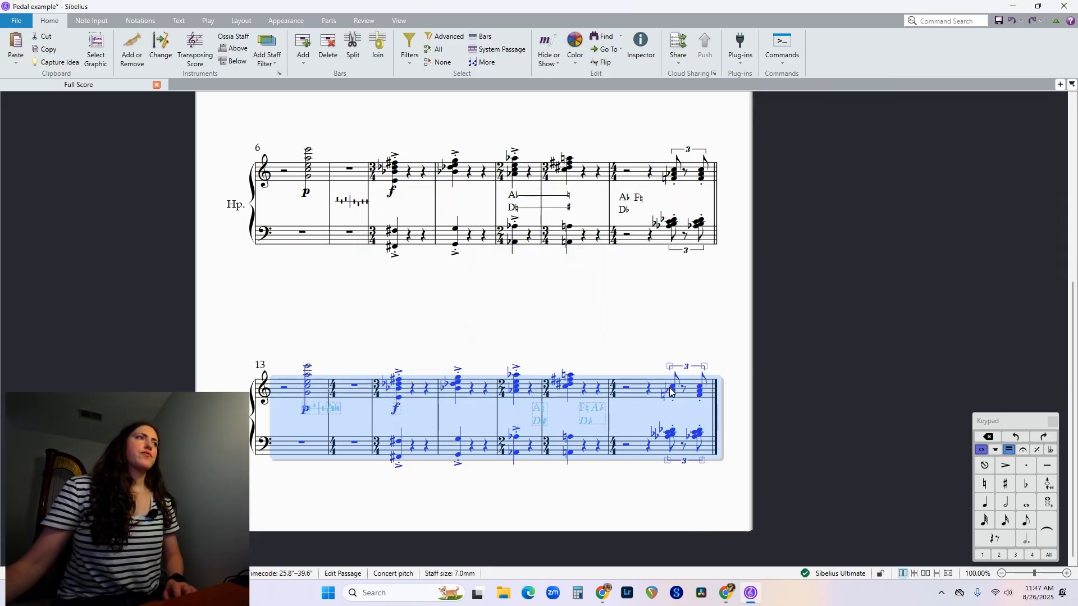
click(306, 301)
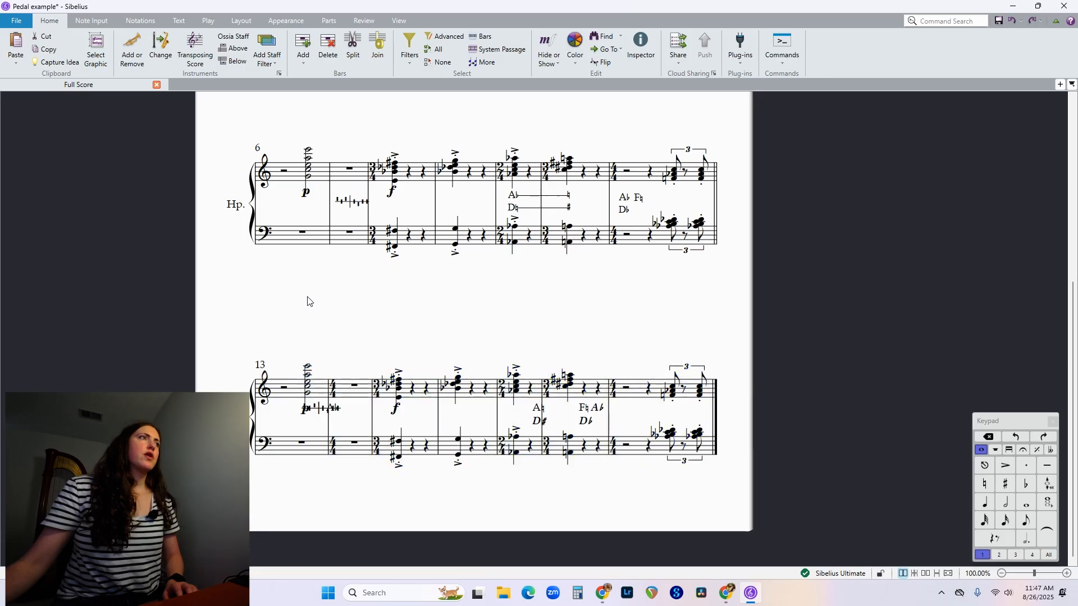
Move the last system's pedal diagram between the staves of the empty 4/4 bar 14.
click(318, 412)
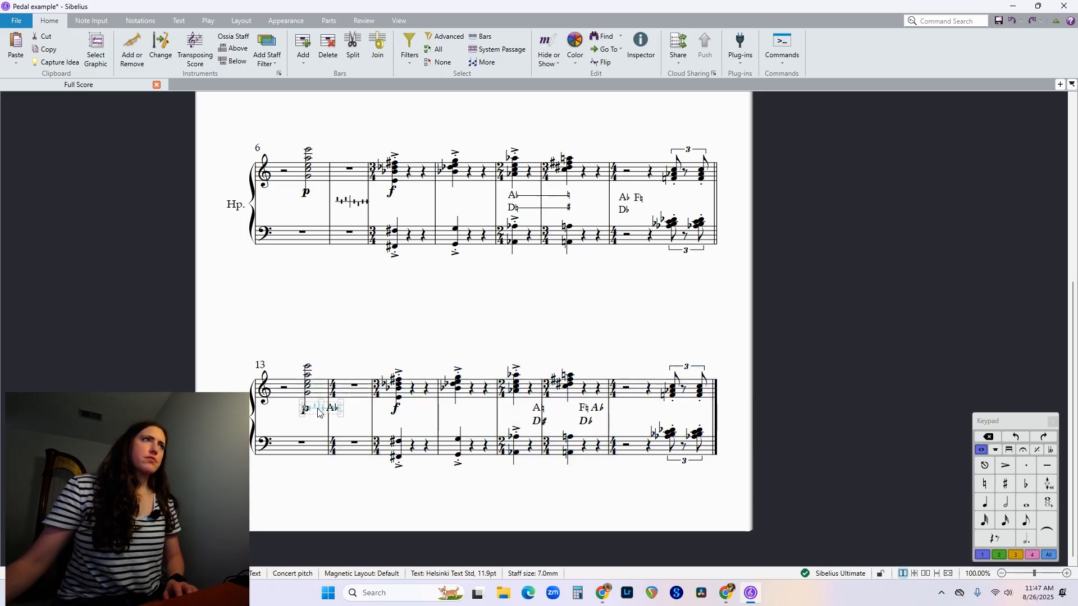
drag(343, 425, 345, 425)
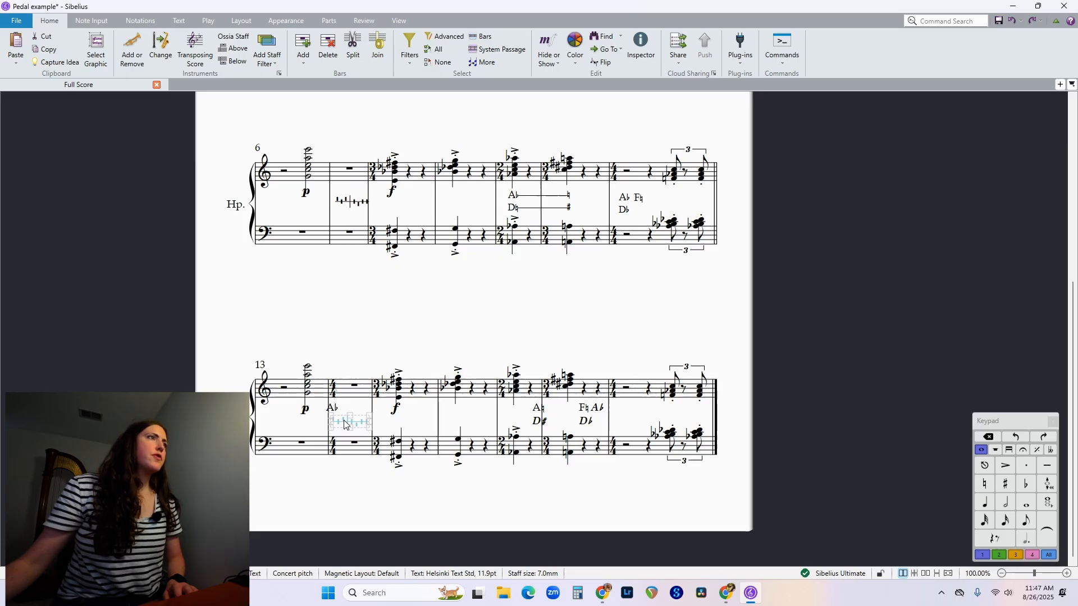
click(345, 341)
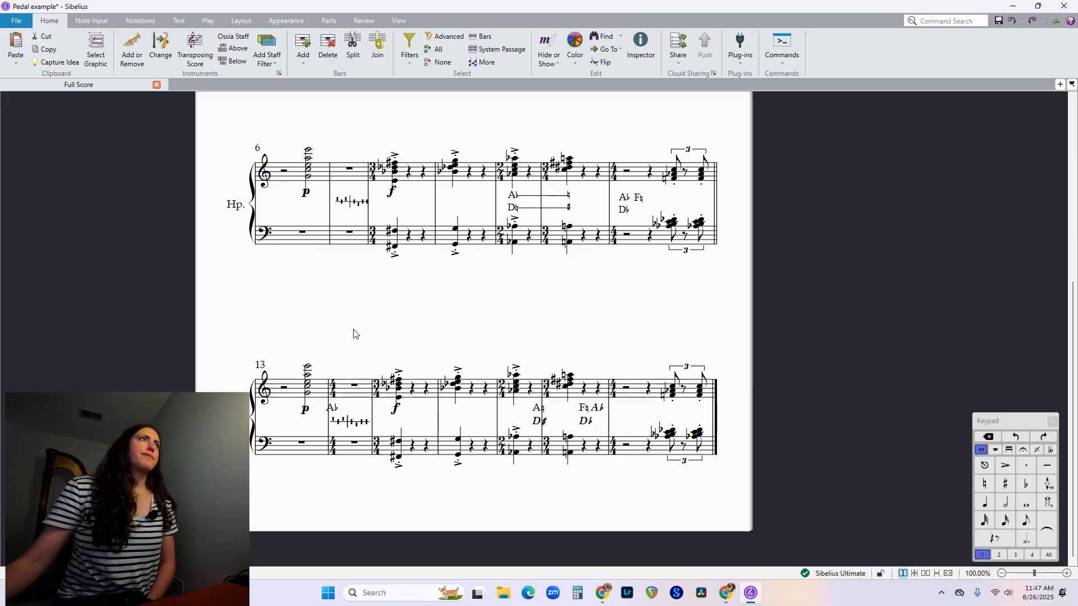
Place the A♮ D♯ change under the chord in bar 18 and the A♭ change under the chord in bar 17.
click(335, 410)
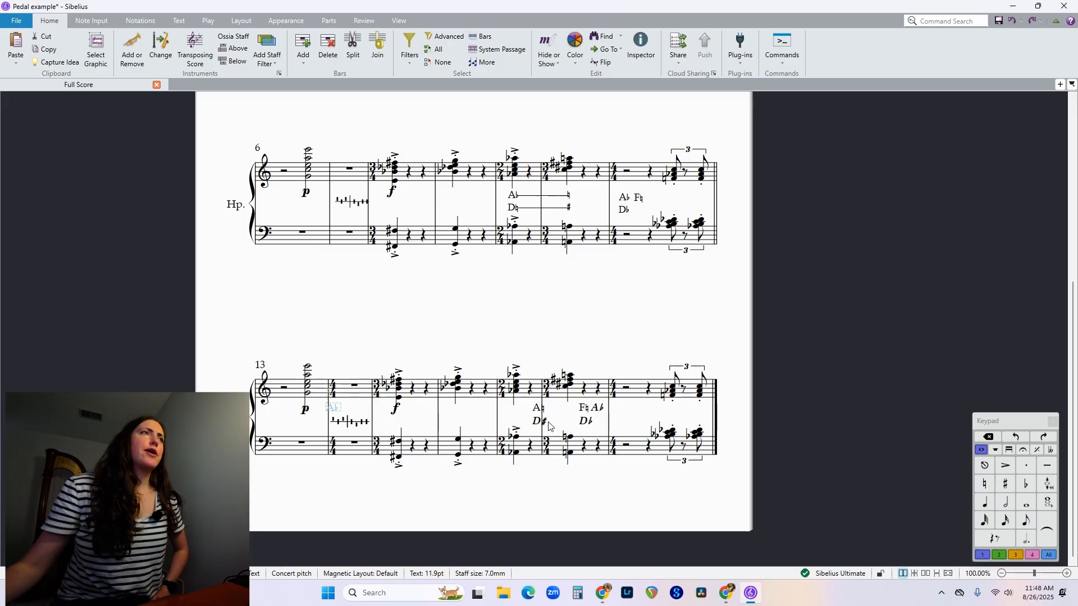
drag(538, 422, 567, 429)
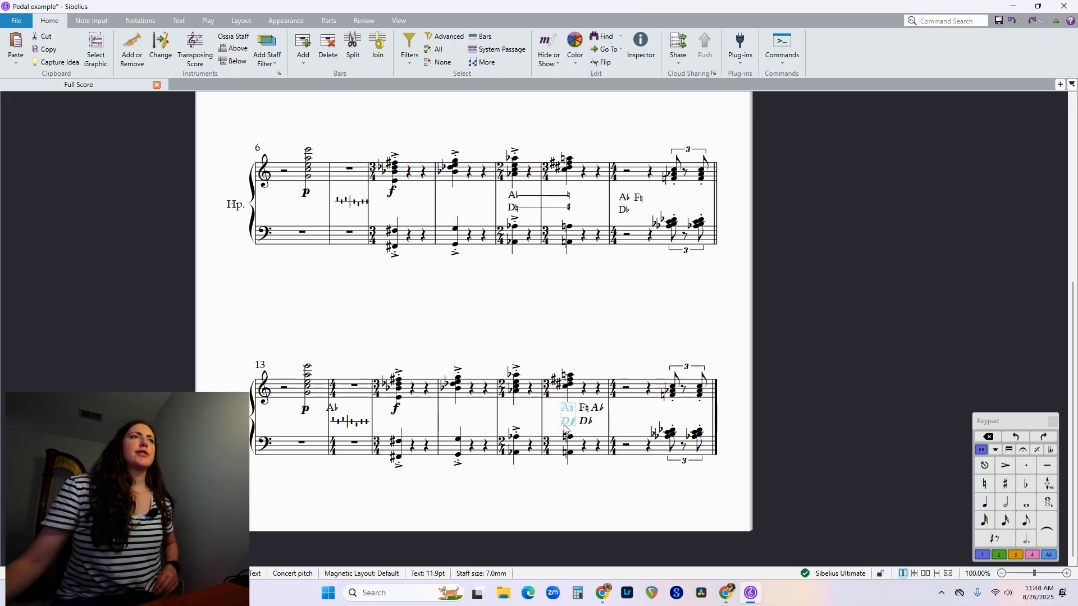
click(333, 409)
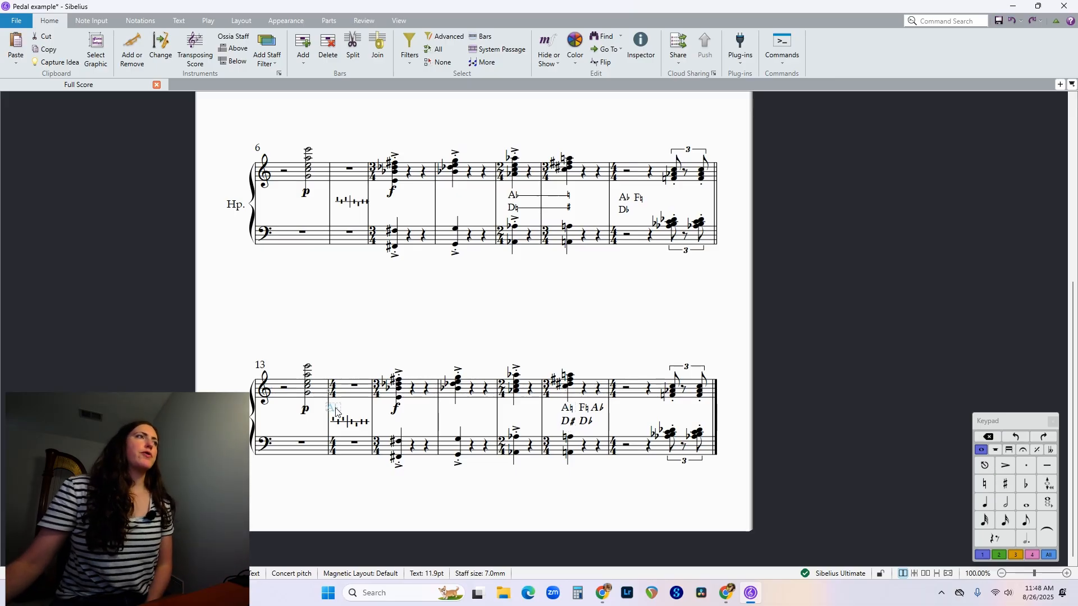
drag(334, 409, 517, 412)
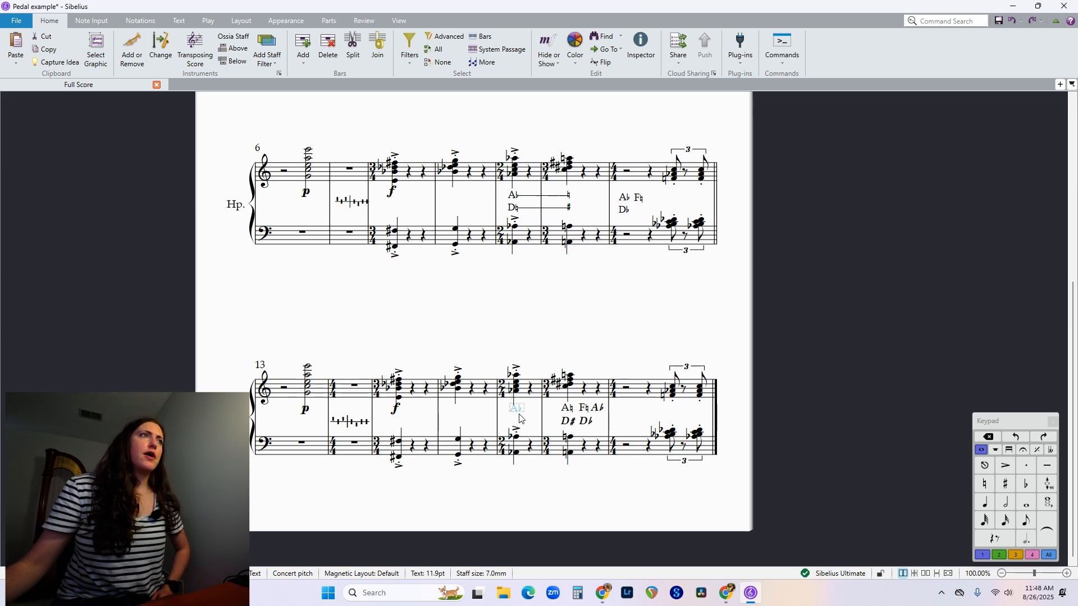
drag(519, 416, 520, 415)
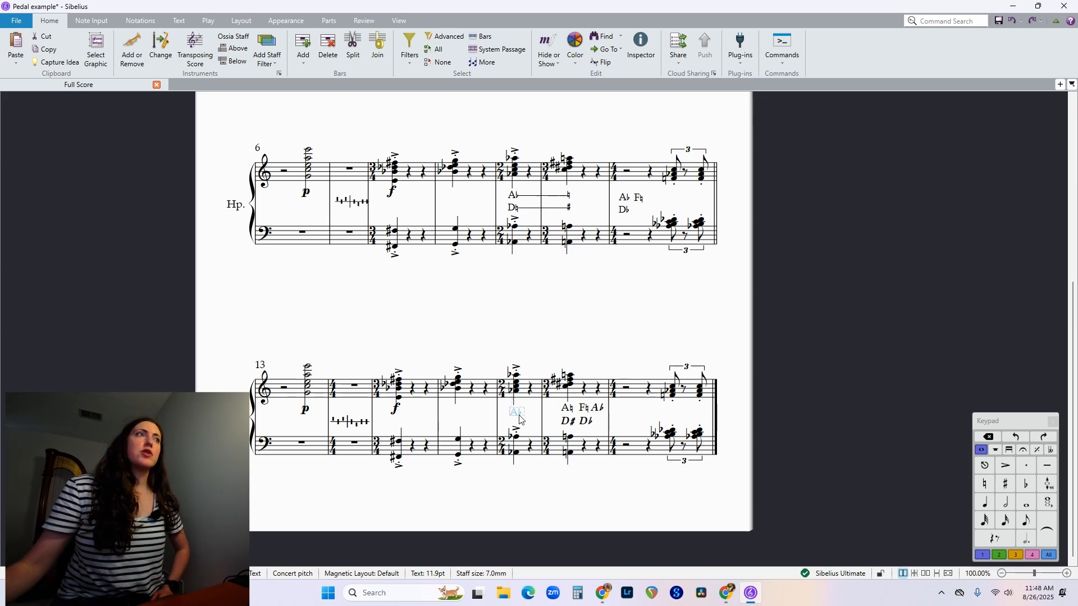
click(550, 323)
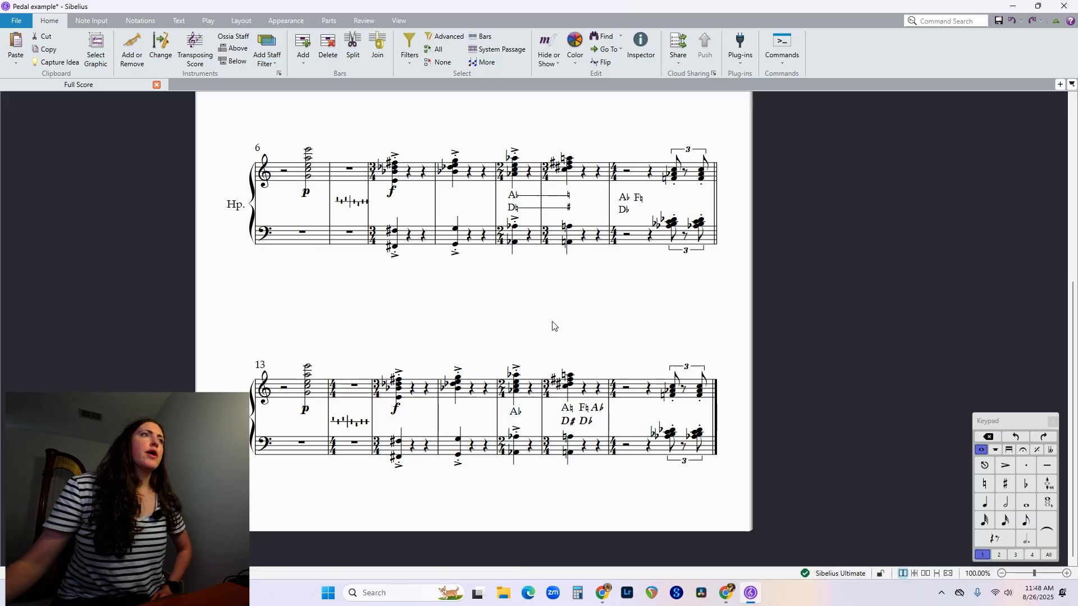
Move the F♮ A♭ D♭ change into the final bar and level bar 17's A♭ with the neighbouring changes.
click(589, 428)
drag(588, 428, 629, 427)
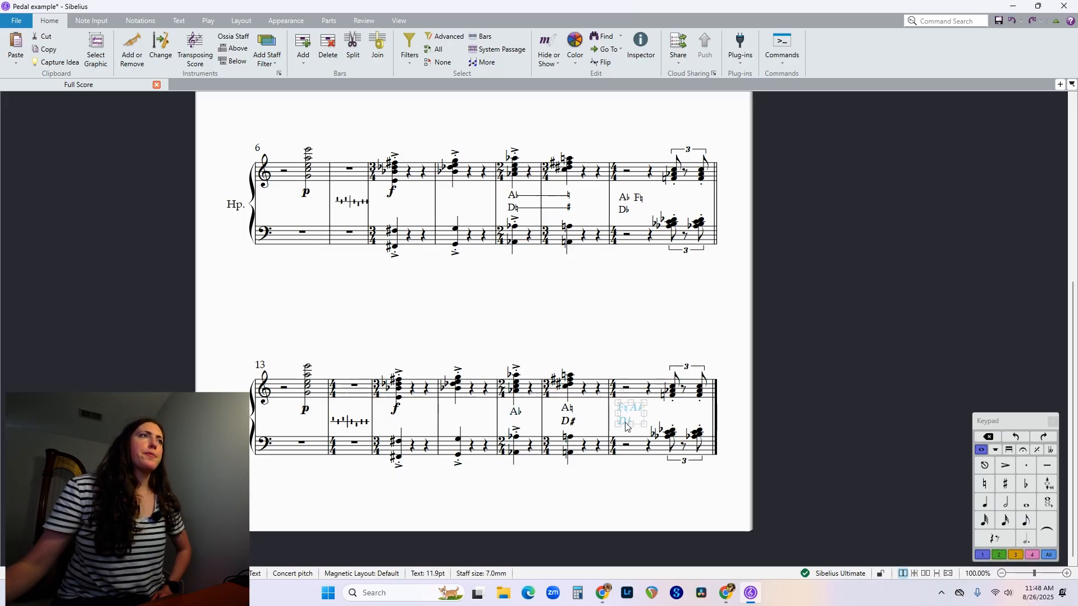
click(559, 333)
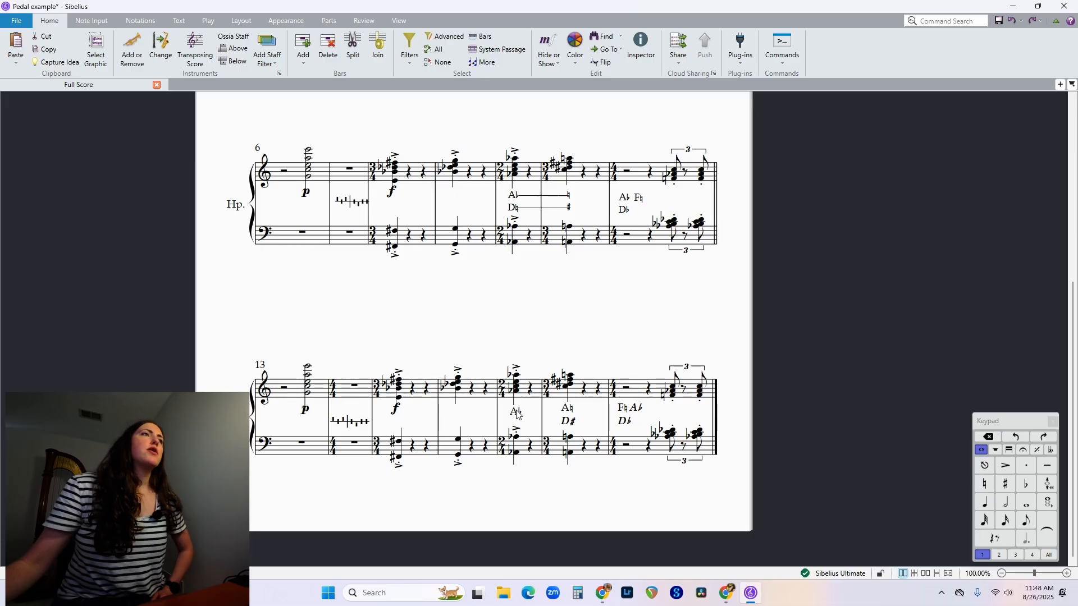
click(517, 412)
drag(517, 408, 517, 409)
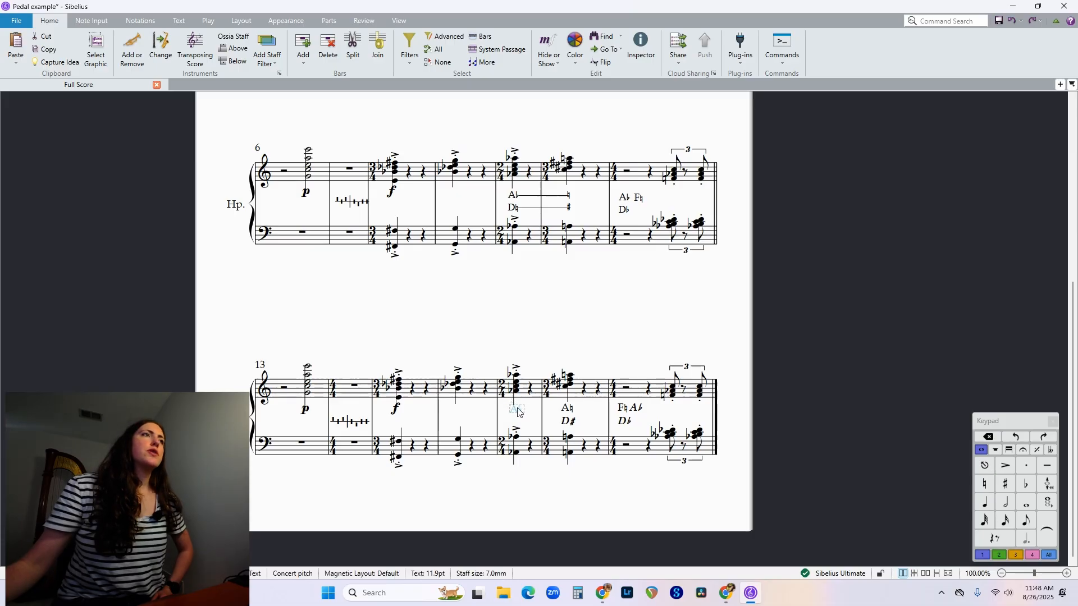
click(464, 337)
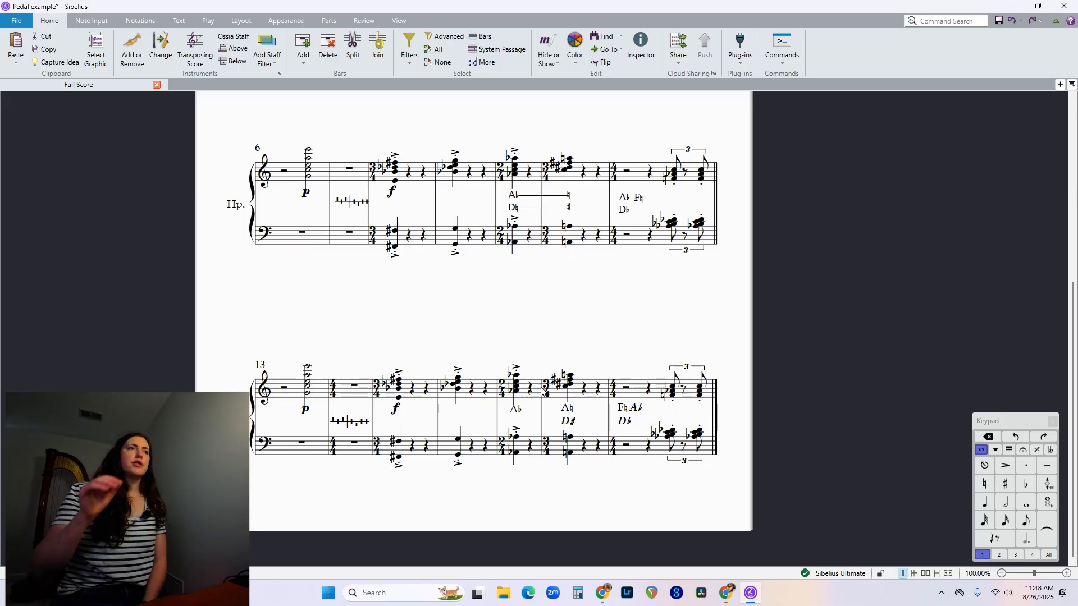
Move the A♭, A♮ D♯ and F♮ A♭ D♭ changes of the last three bars below the bass staff, at one level.
click(517, 412)
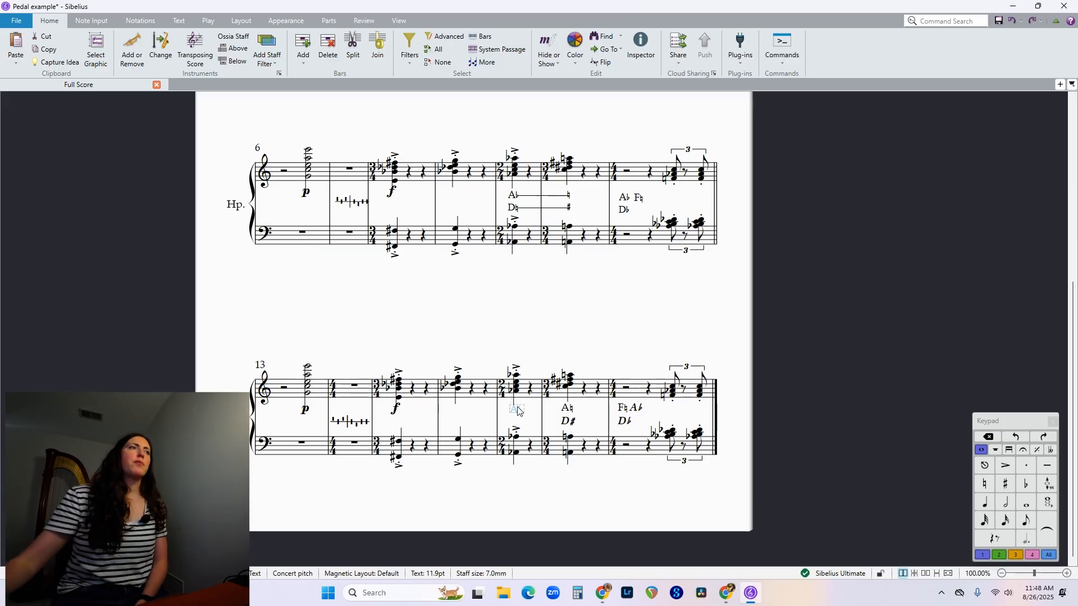
drag(521, 415, 525, 479)
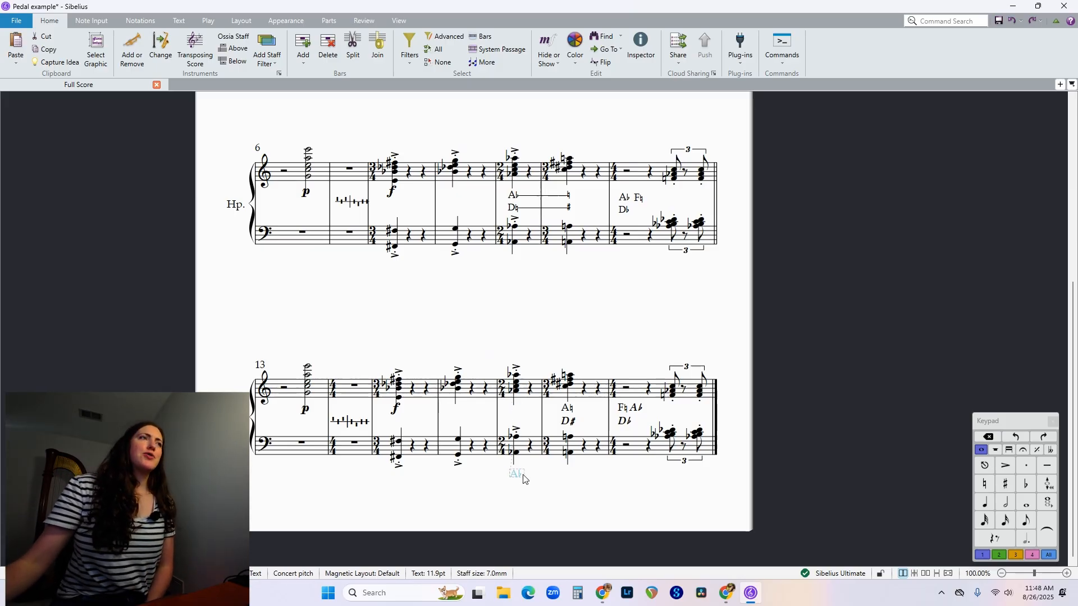
key(Escape)
click(570, 422)
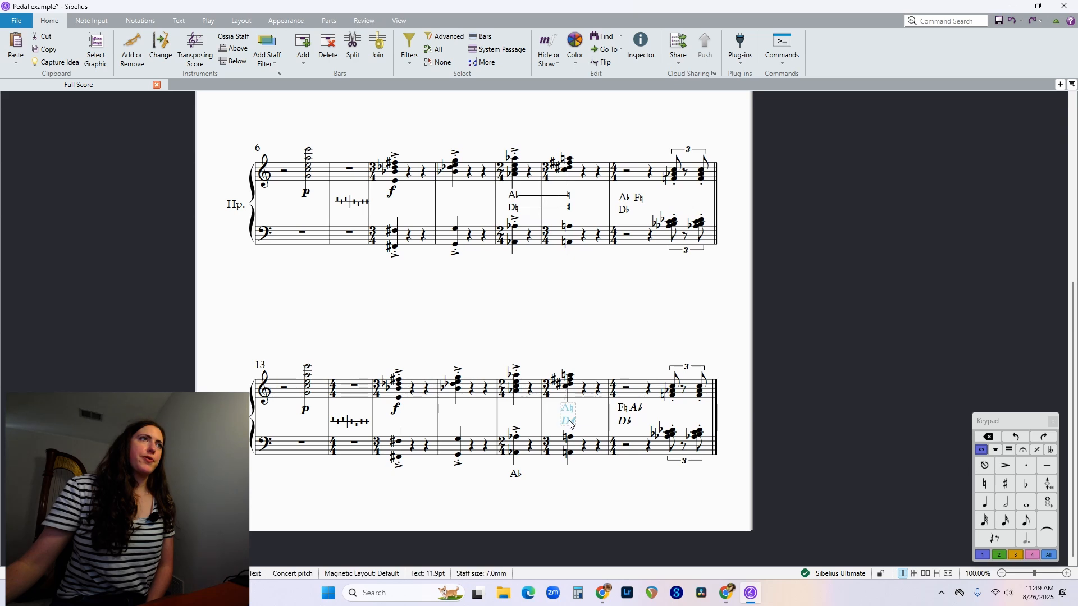
drag(571, 425, 574, 490)
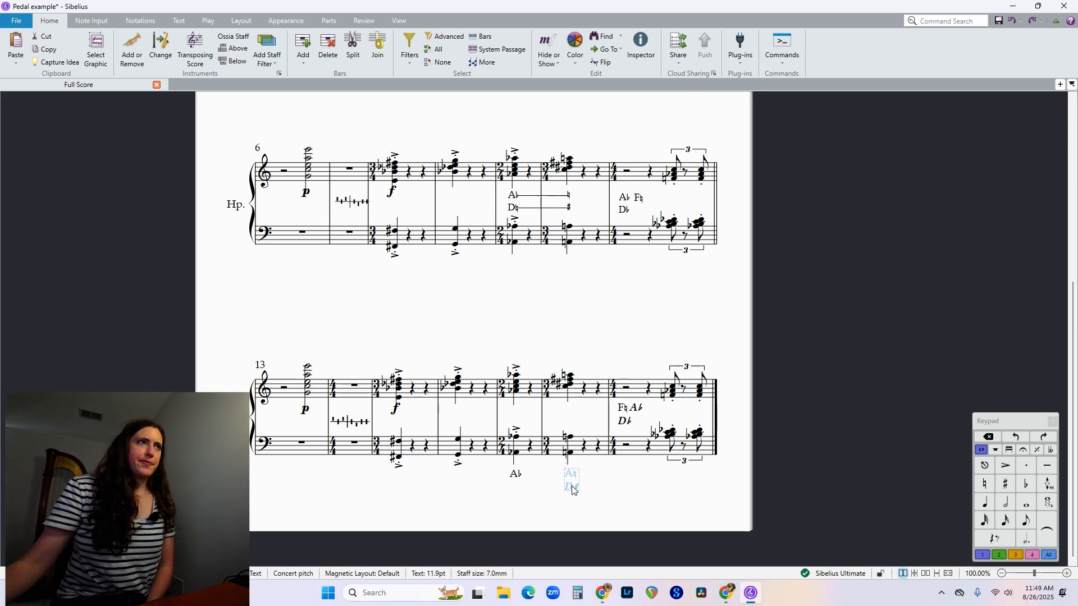
key(Escape)
click(625, 421)
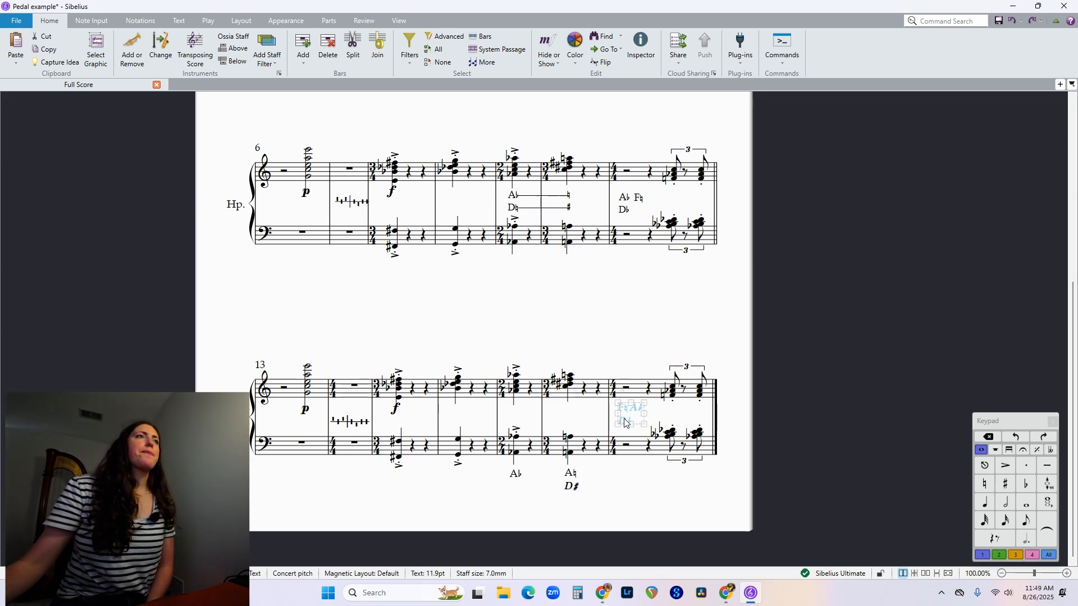
drag(624, 422, 622, 491)
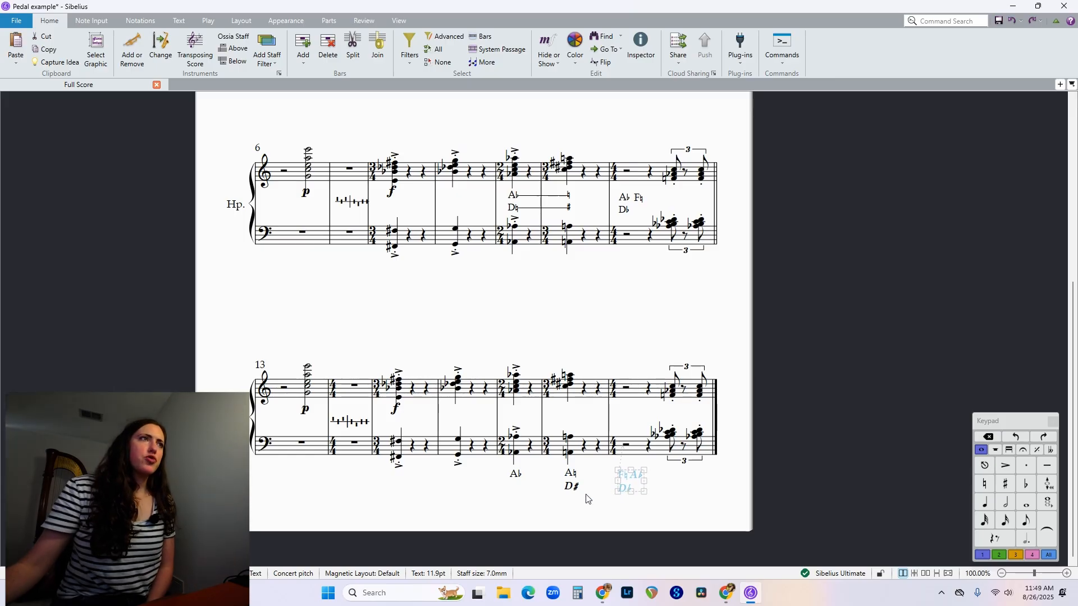
key(Escape)
scroll(457, 449, up, 3)
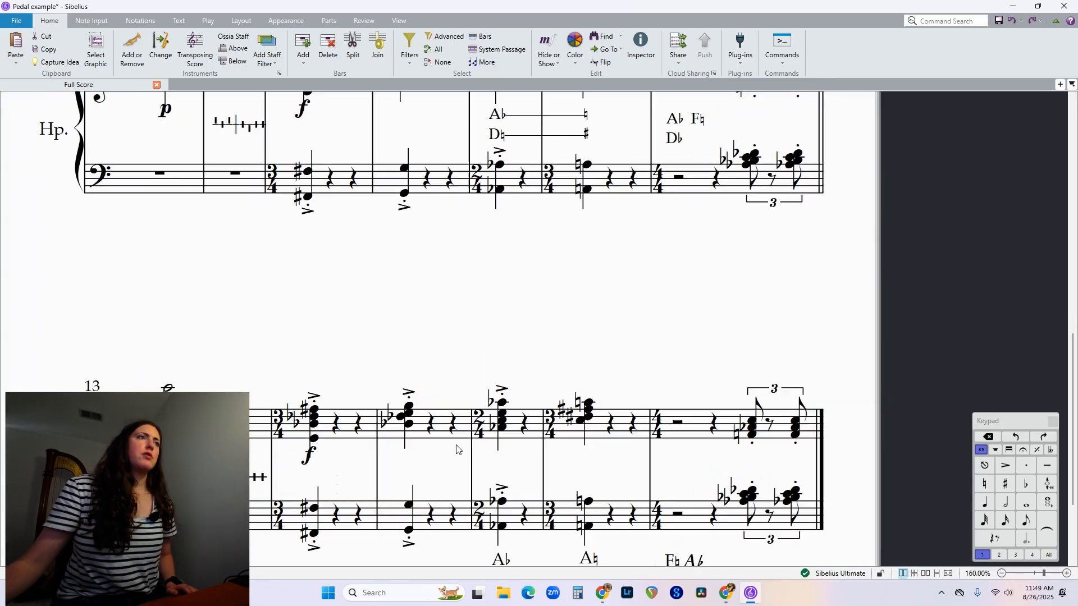
scroll(457, 448, down, 5)
scroll(509, 377, up, 1)
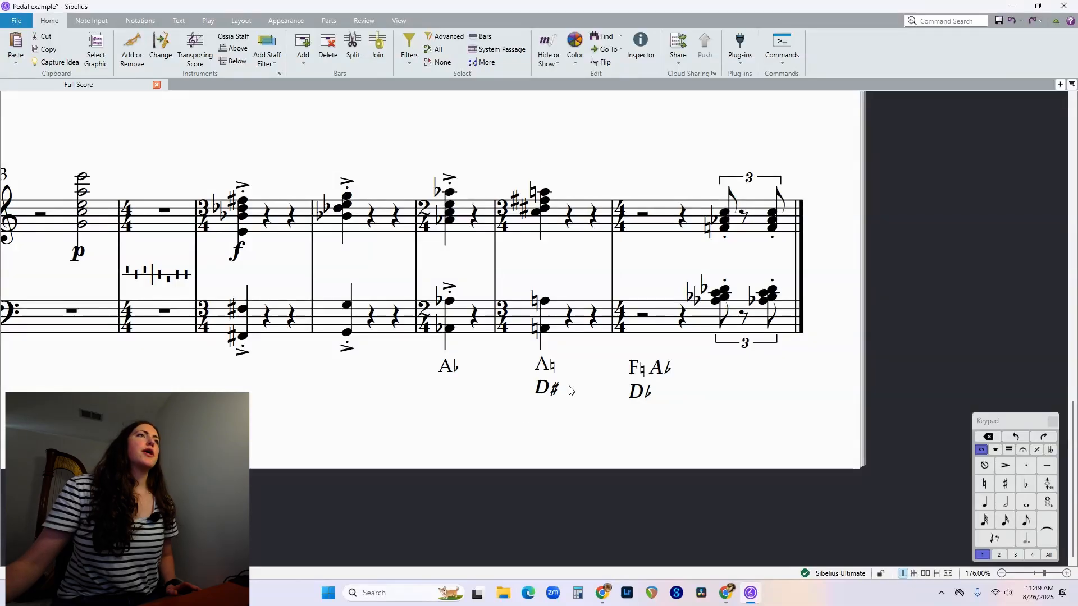
Nudge the final bar's F♮ A♭ D♭ change up level with the neighbouring A♭ and A♮ D♯ changes.
drag(631, 402, 632, 399)
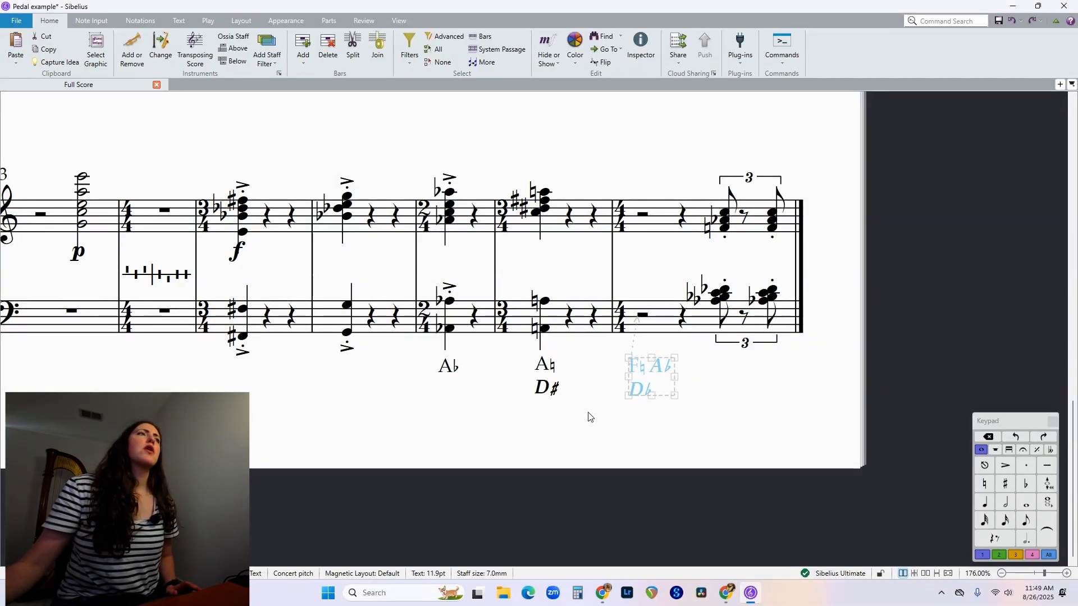
click(585, 413)
double_click(447, 367)
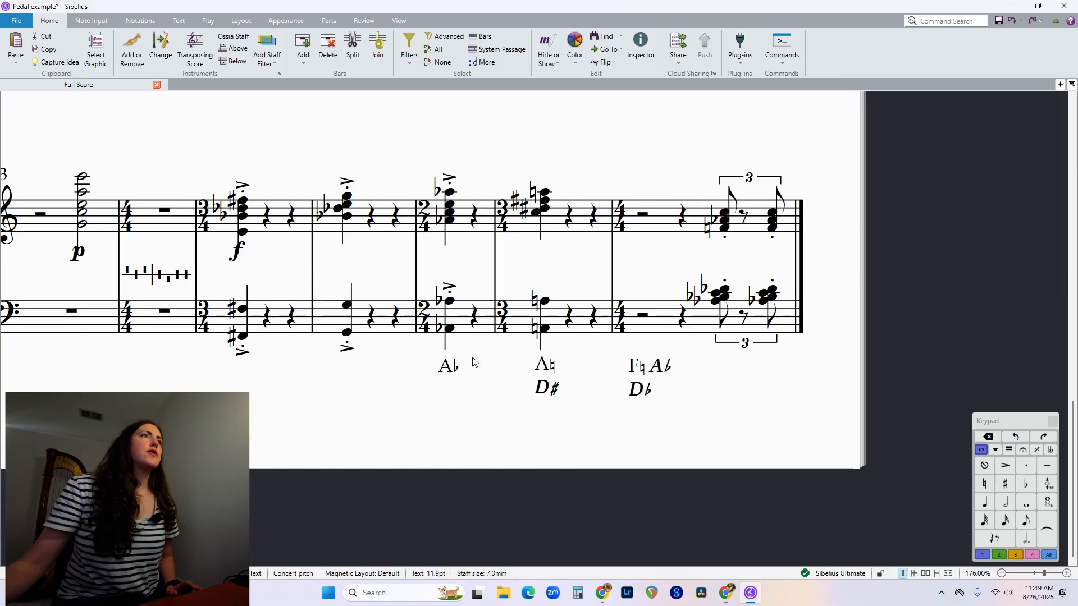
key(Escape)
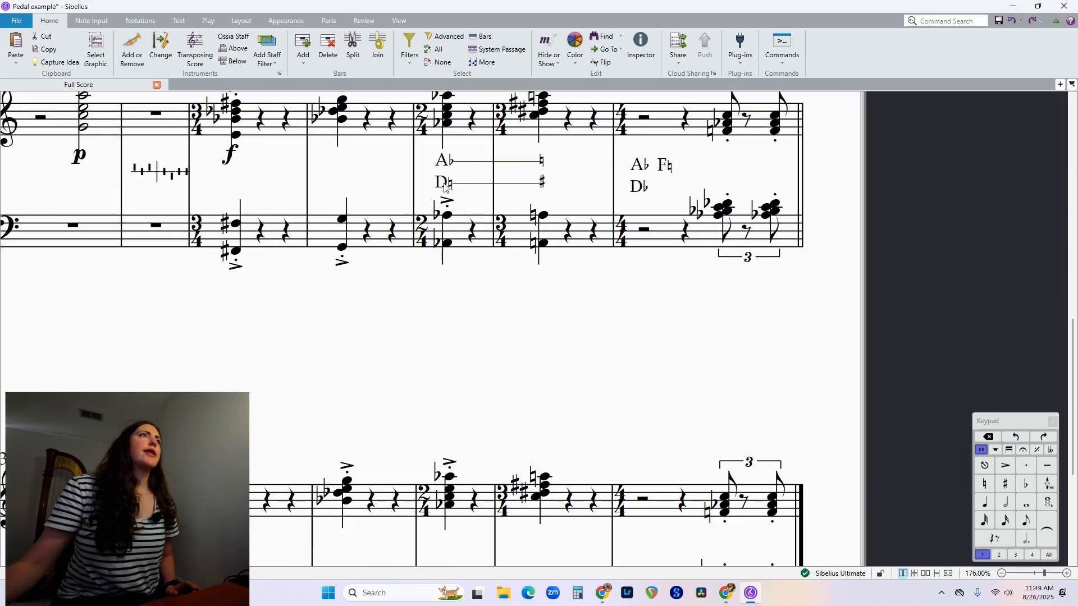
Add a second line with D♮ in Regular style beneath the A♭ of bar 17's pedal change.
scroll(537, 201, down, 5)
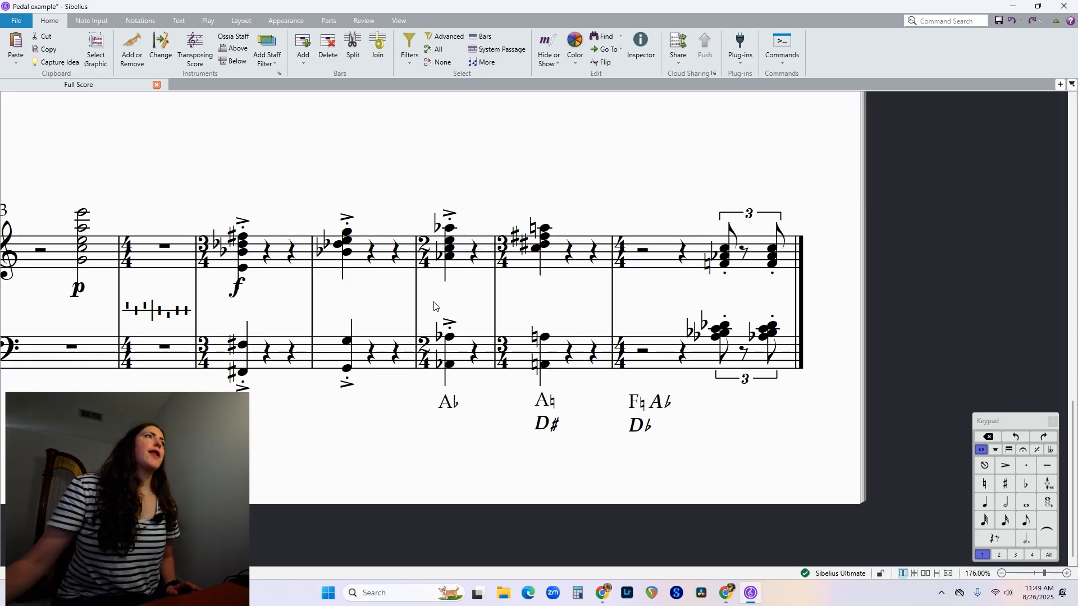
double_click(453, 411)
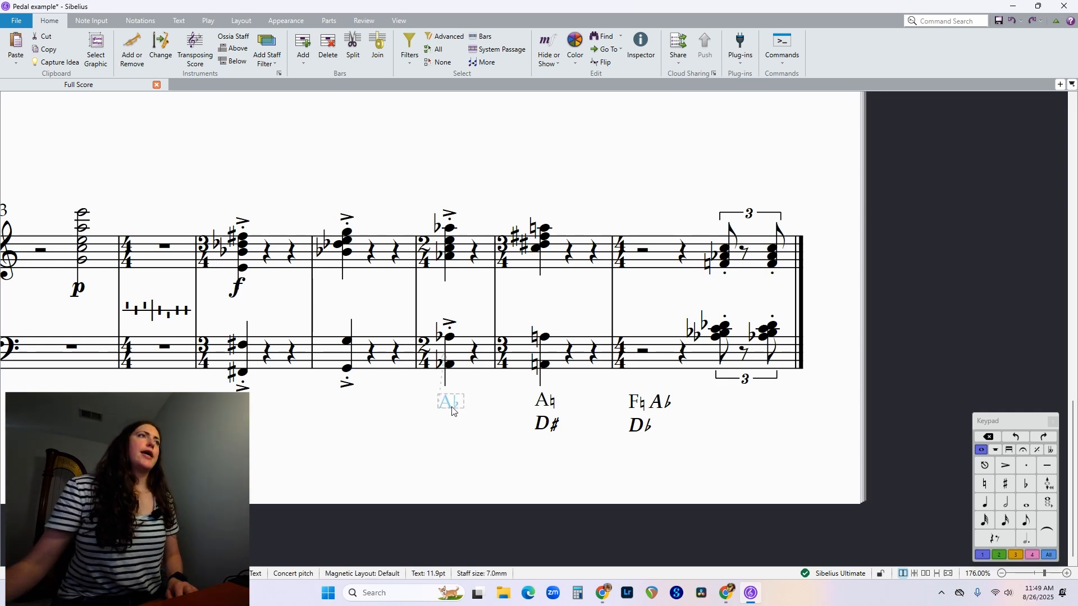
text(D)
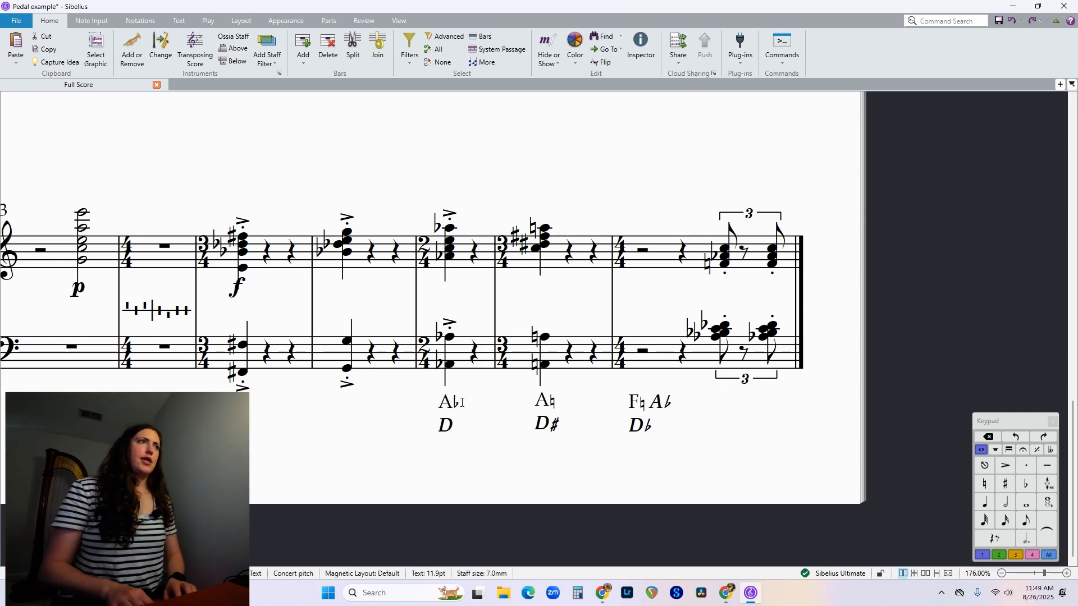
key(BackSpace)
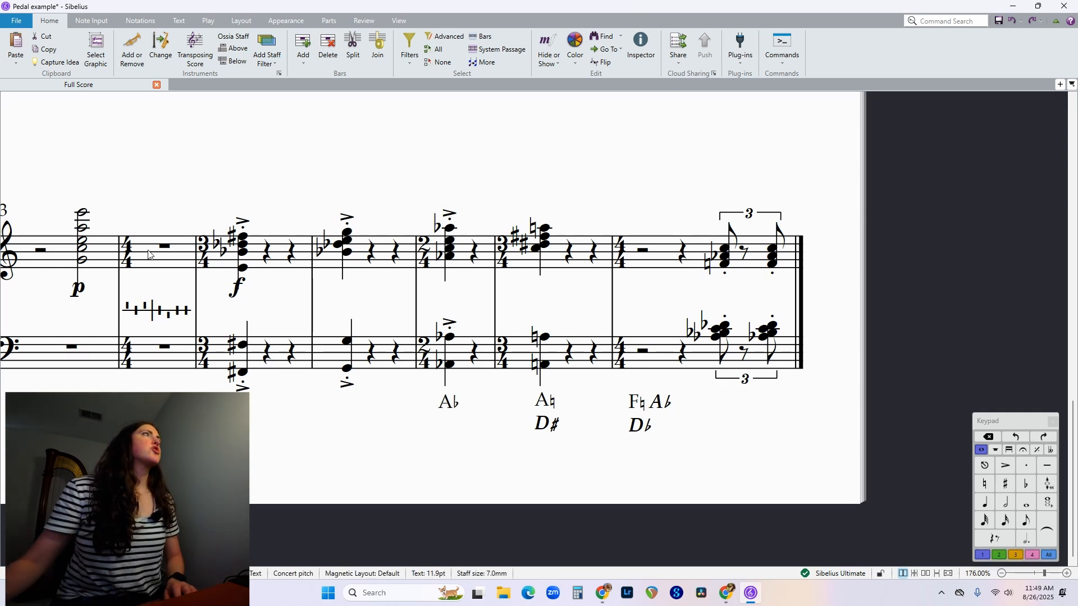
click(179, 21)
click(150, 58)
click(130, 68)
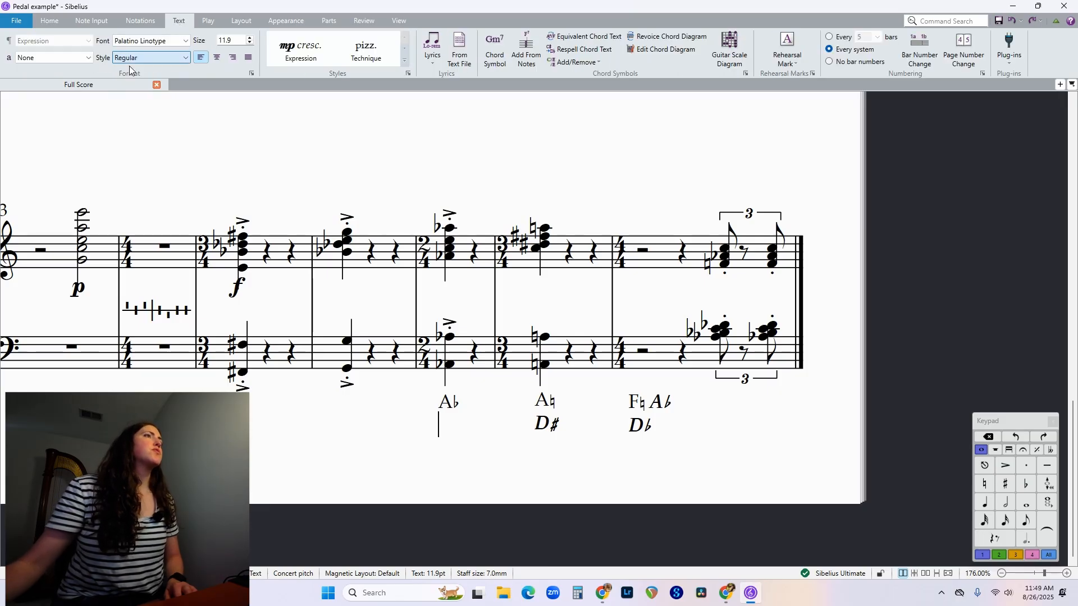
text(D)
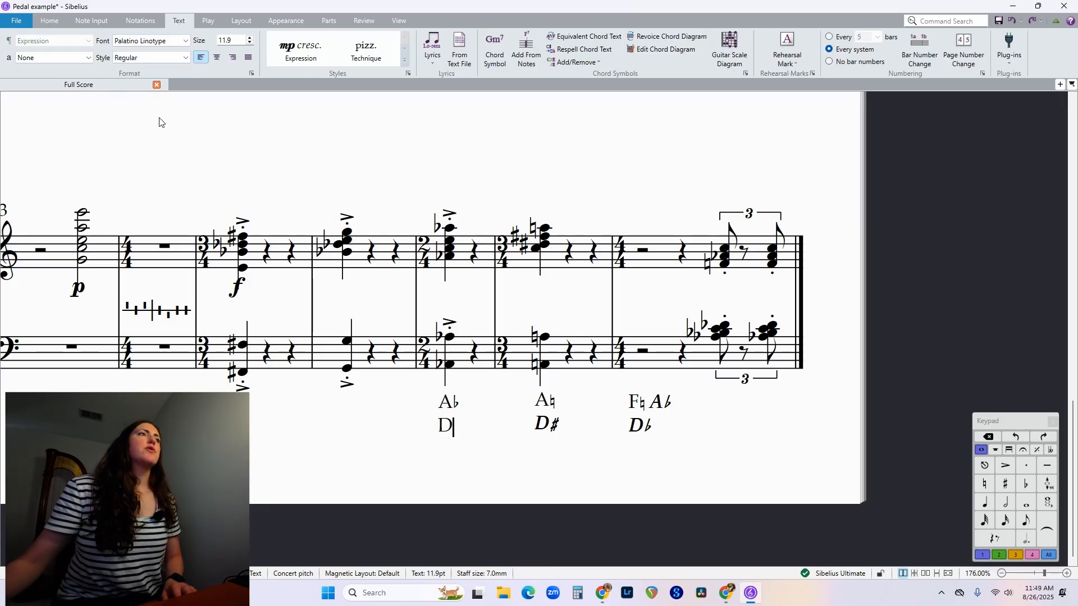
key(ctrl+7)
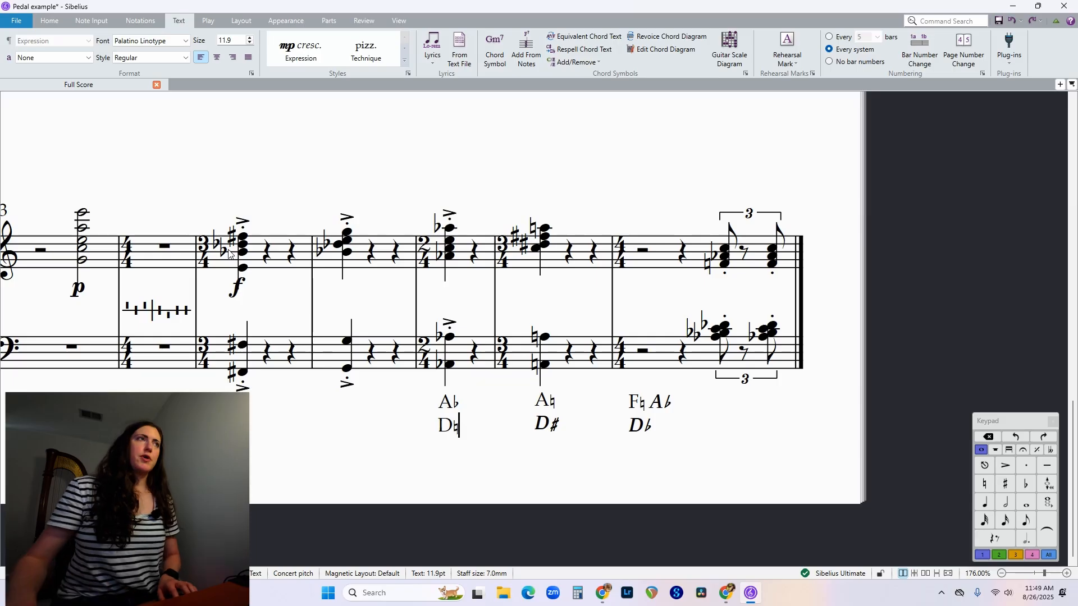
key(Escape)
key(Escape)
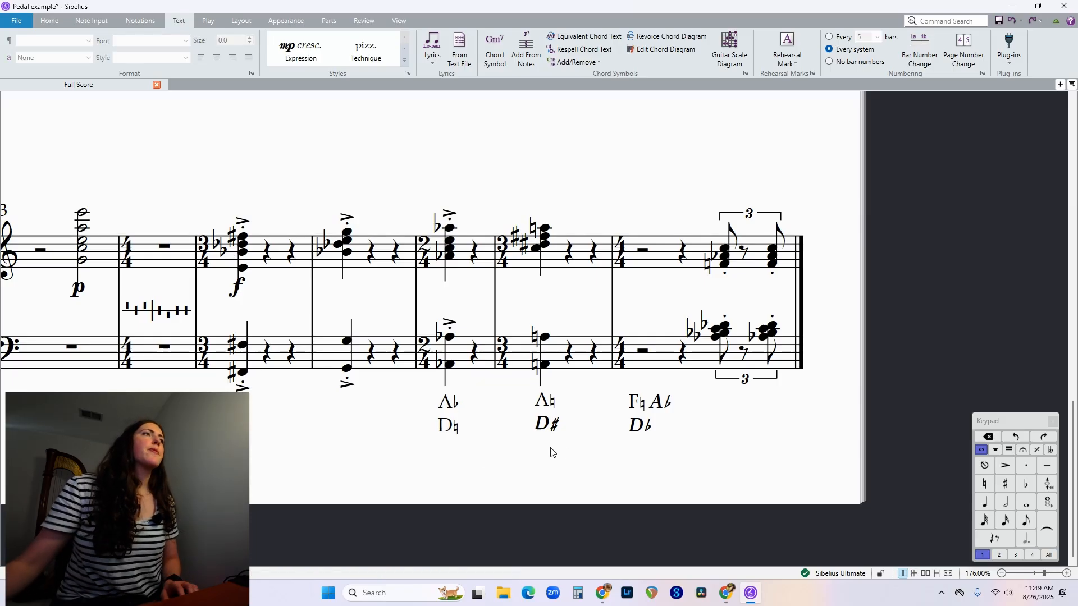
Try to insert an en dash with character code 0150 after the A♭ in bar 17's pedal change.
double_click(547, 402)
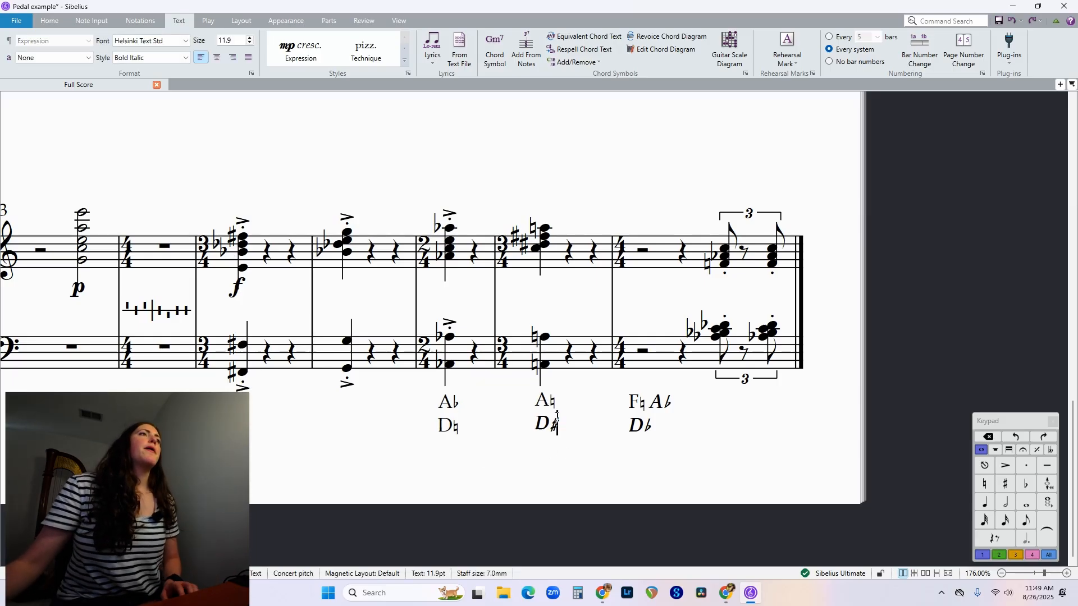
double_click(464, 403)
click(459, 404)
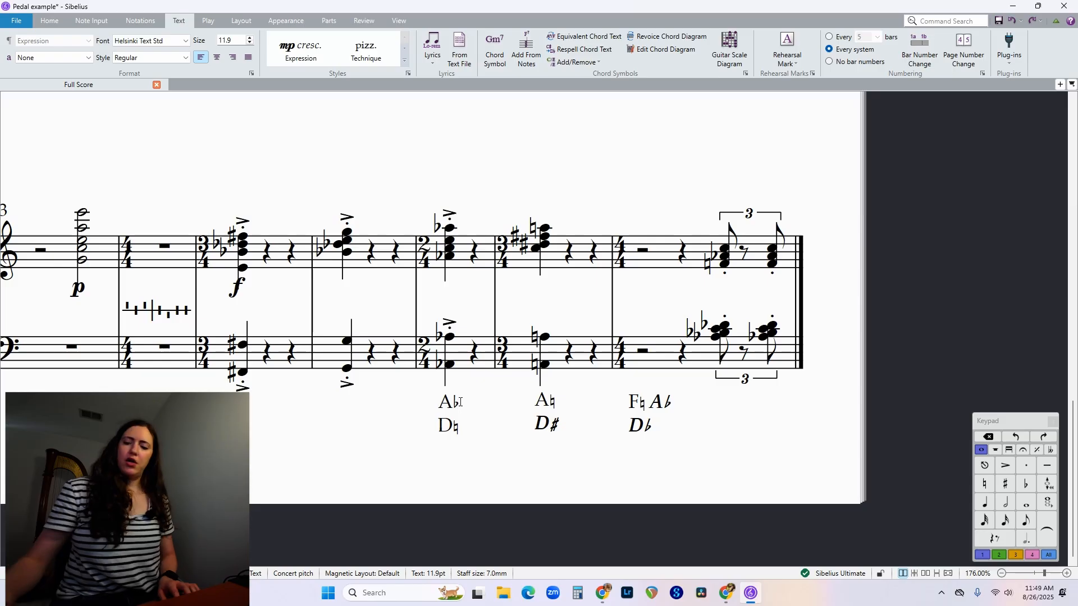
text(0xh0)
key(BackSpace)
key(BackSpace)
key(BackSpace)
key(BackSpace)
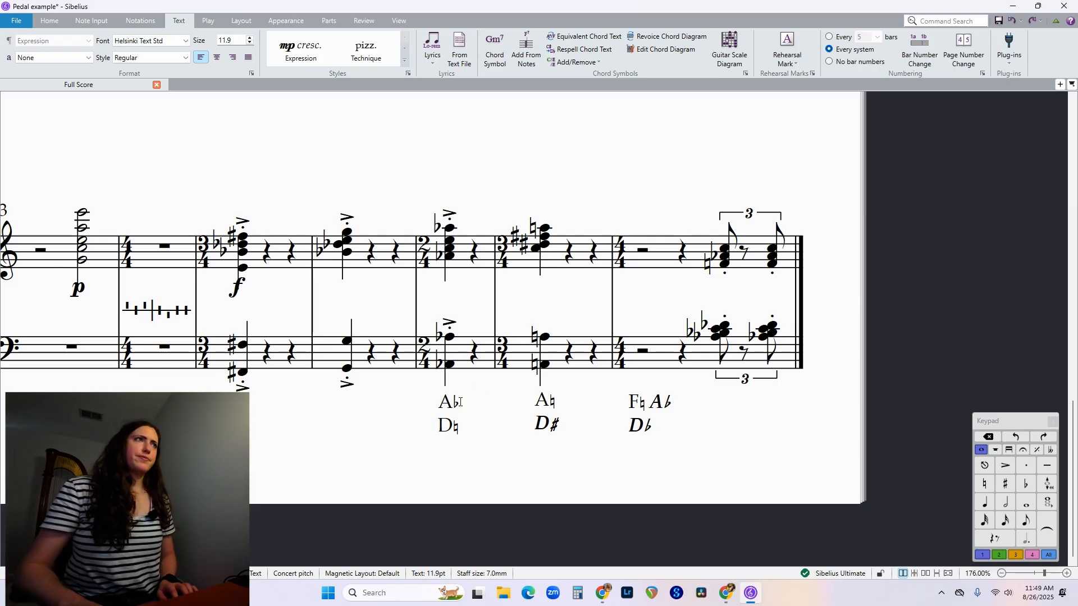
text(0150)
key(BackSpace)
key(BackSpace)
key(BackSpace)
key(BackSpace)
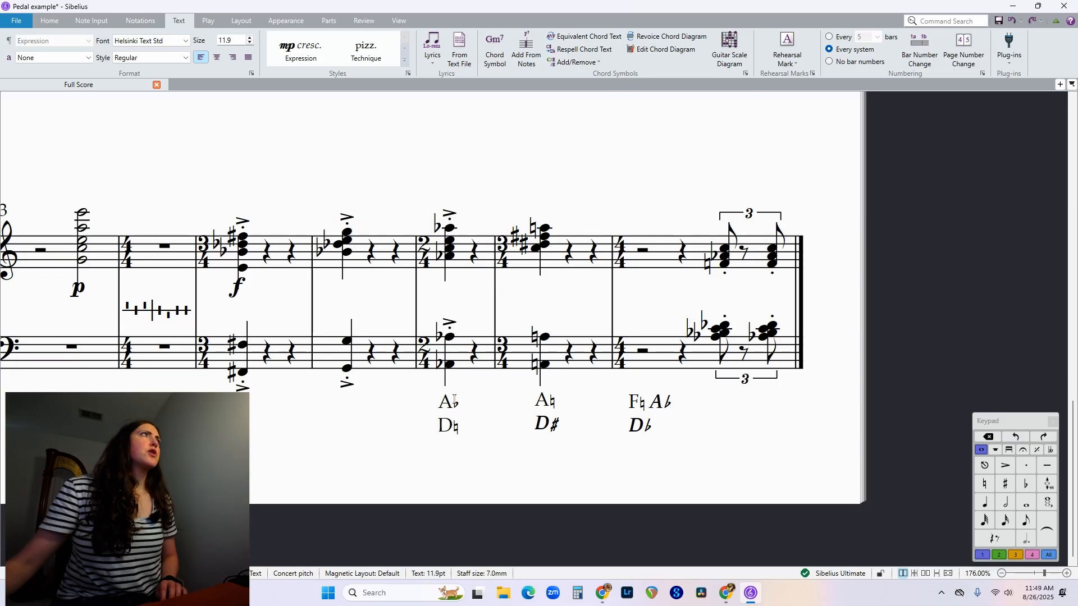
Extend a line of dashes in Palatino Linotype from bar 17's A♭ to the A♮ of bar 18.
click(444, 429)
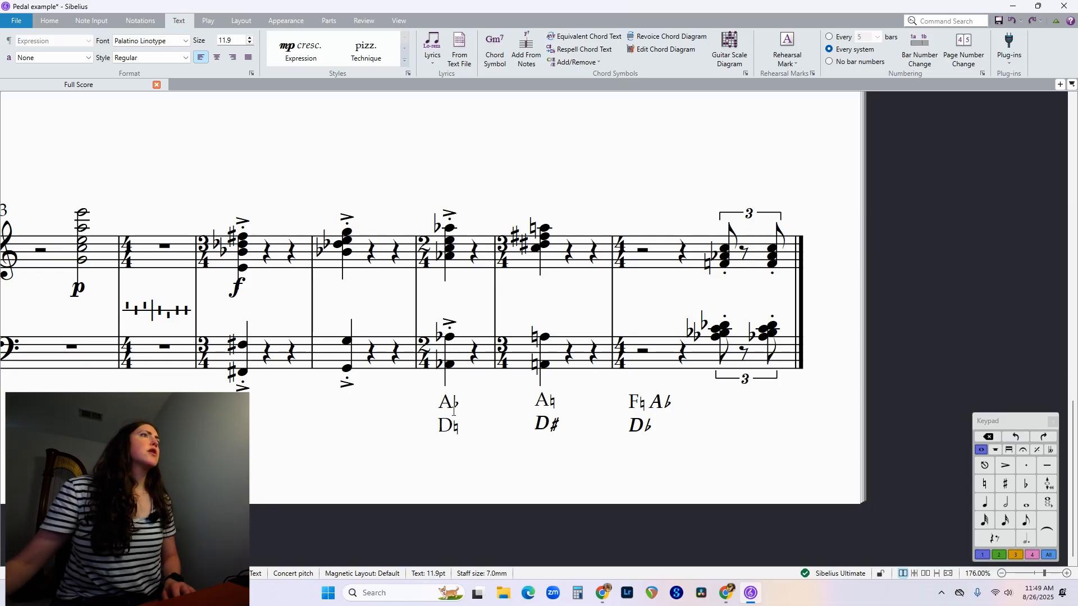
click(453, 412)
click(146, 42)
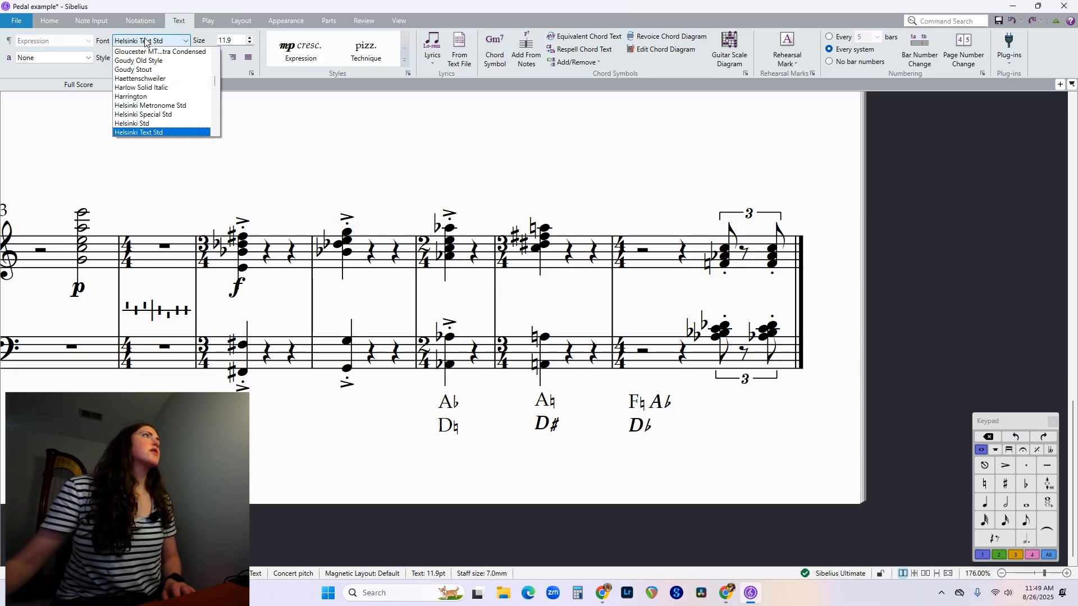
scroll(168, 85, down, 10)
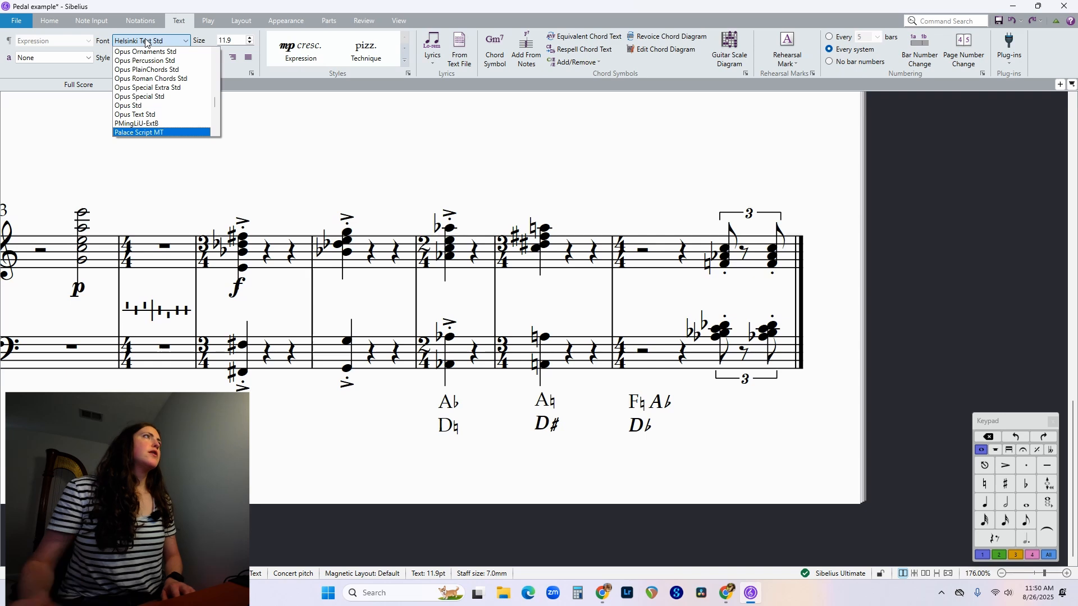
scroll(177, 78, down, 1)
click(166, 89)
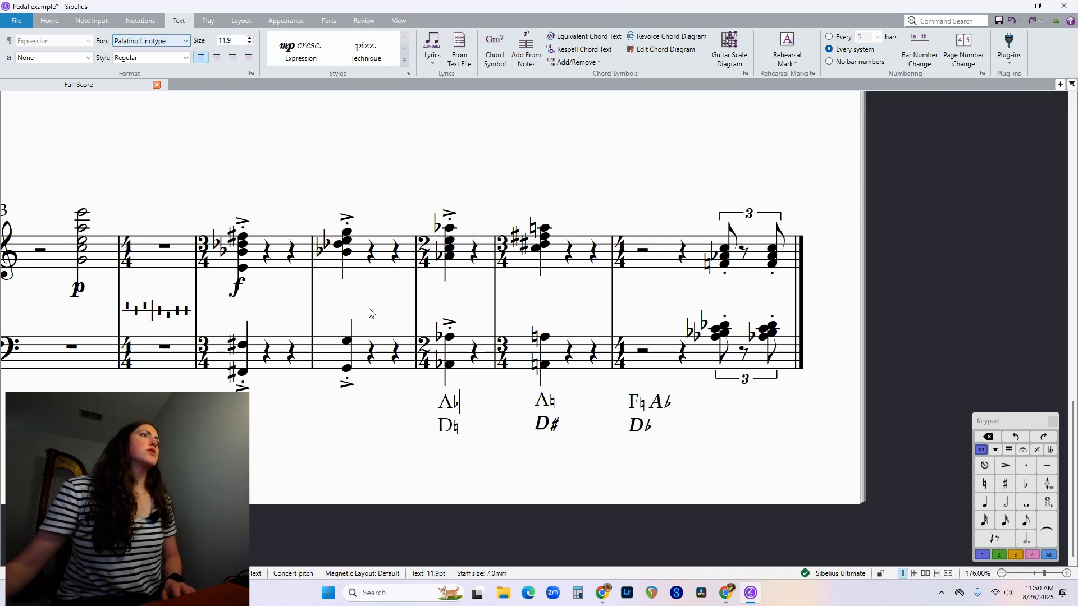
text(-)
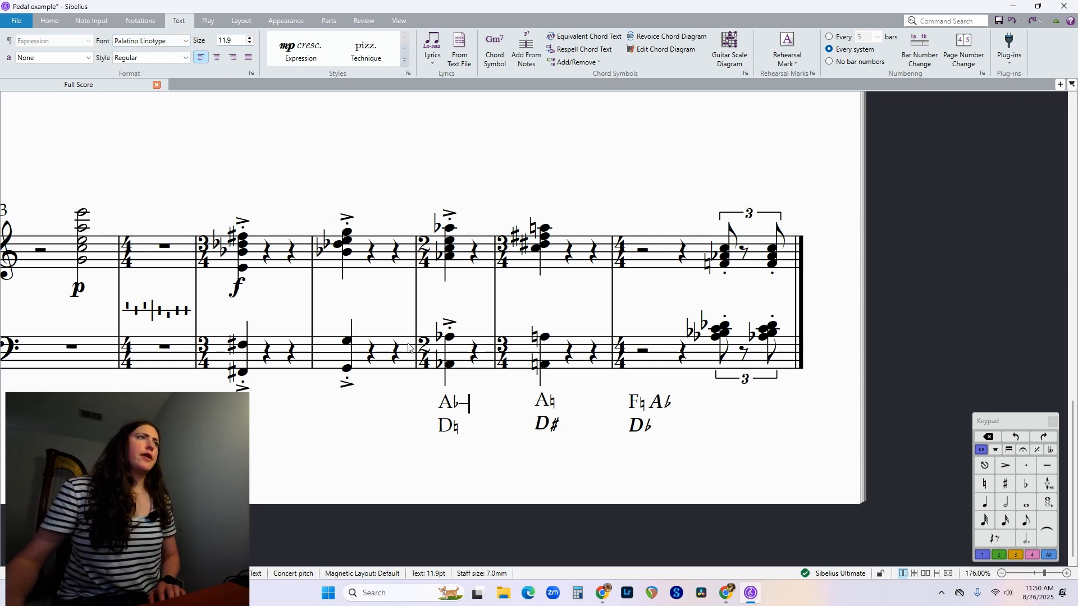
text(--)
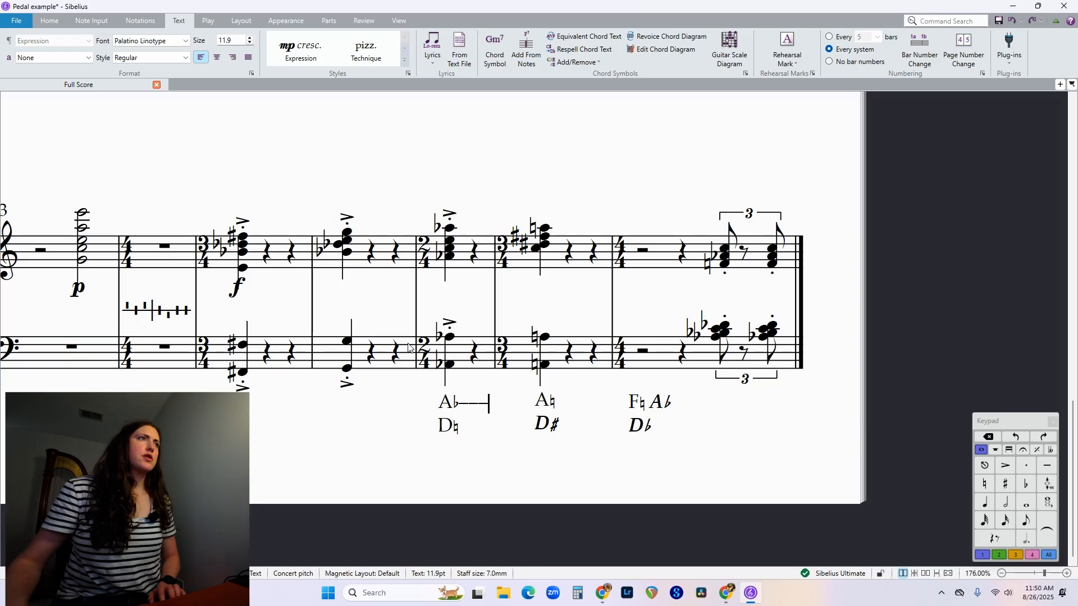
text(--)
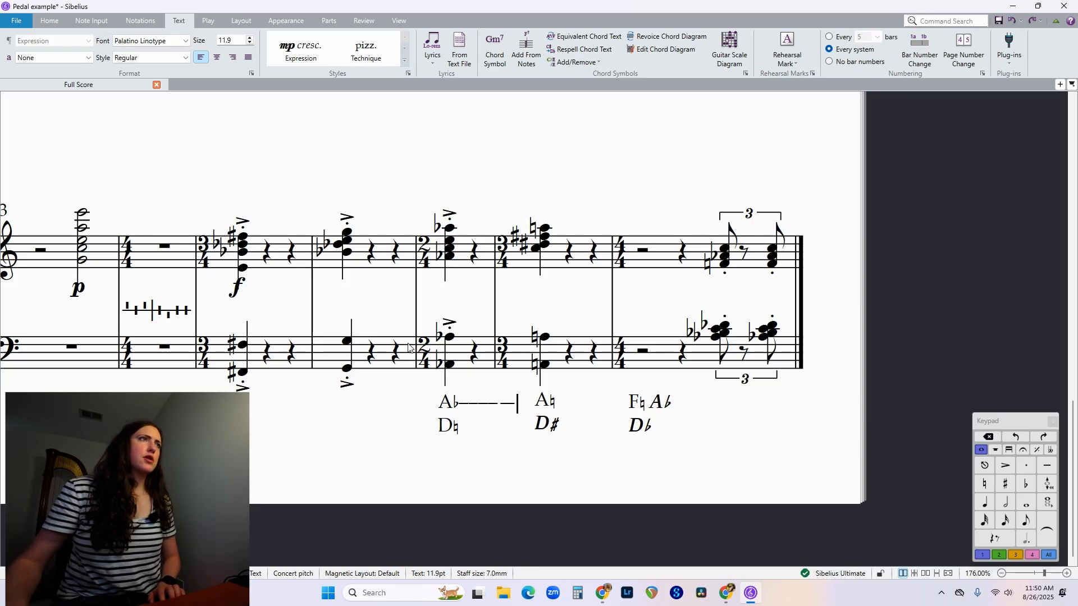
key(alt)
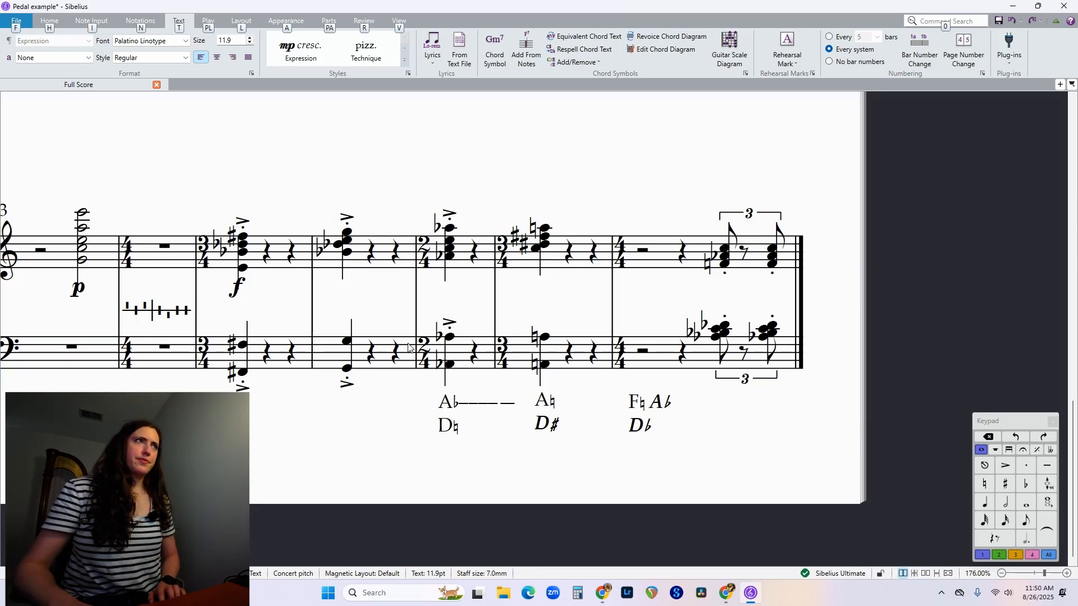
key(alt)
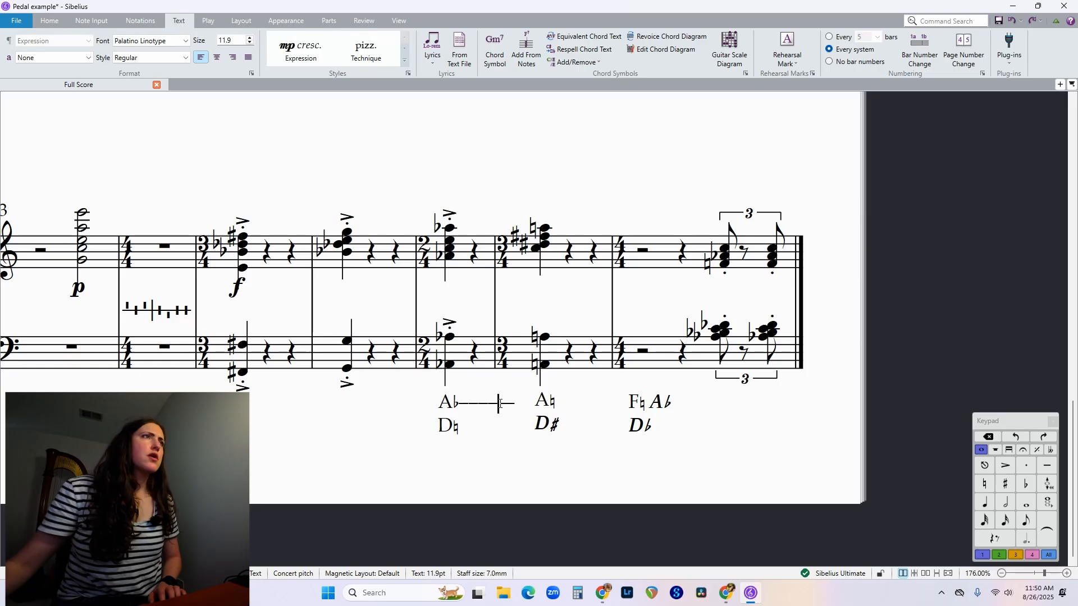
key(BackSpace)
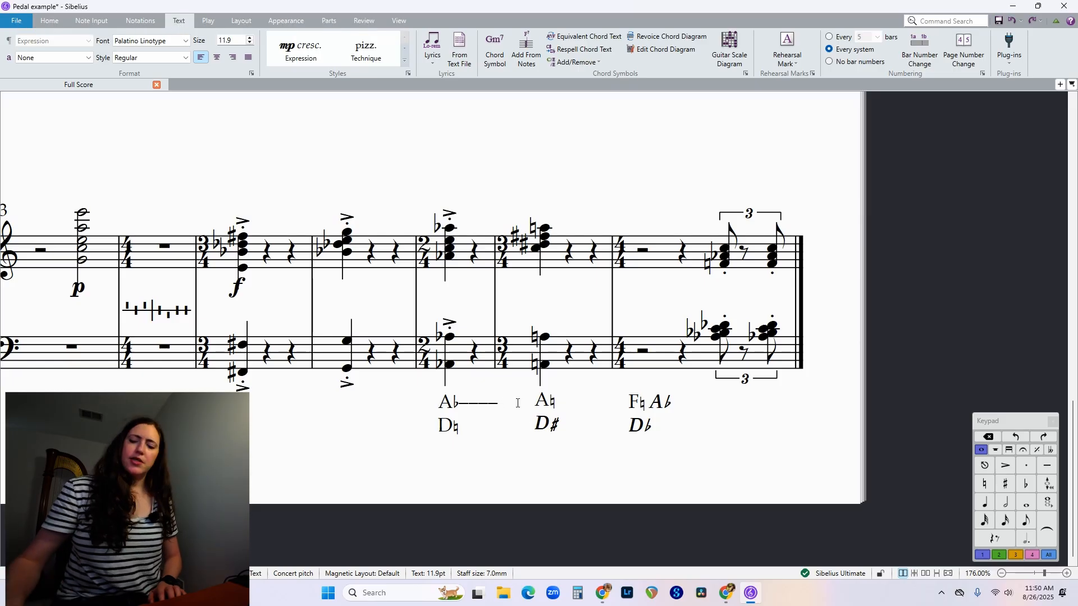
text(-)
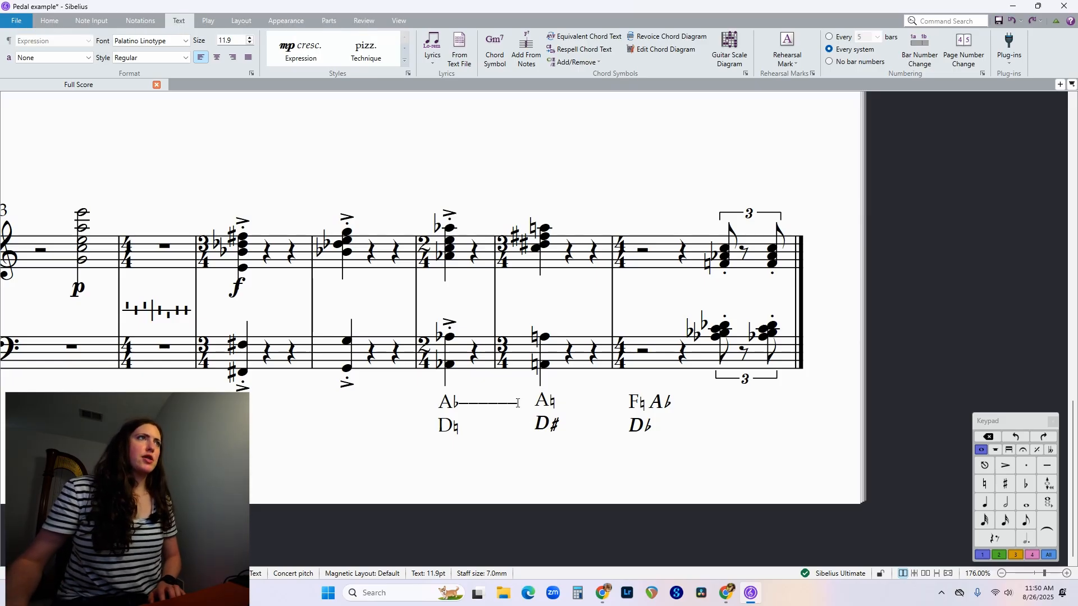
text(---)
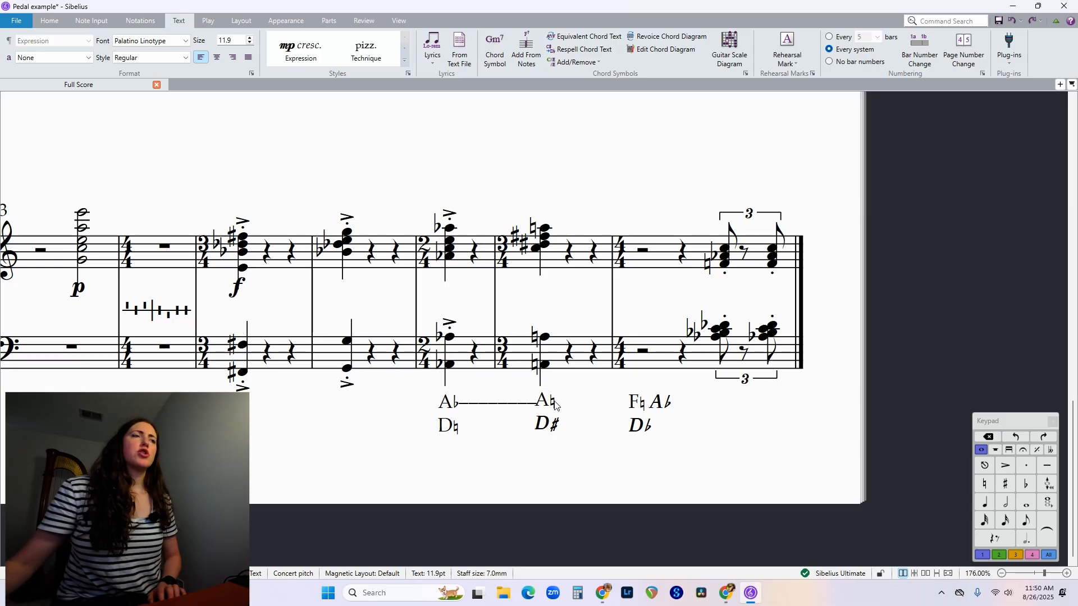
click(585, 432)
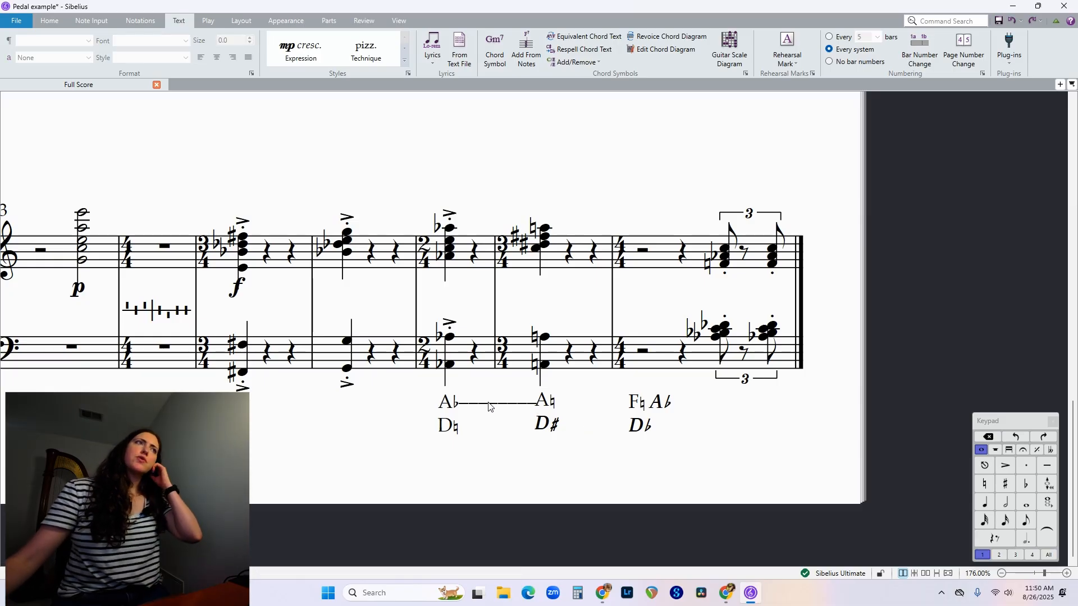
Remove the letter A from bar 18's A♮ and shift that pedal text right to the end of the dashed line.
double_click(549, 405)
key(Up)
key(Left)
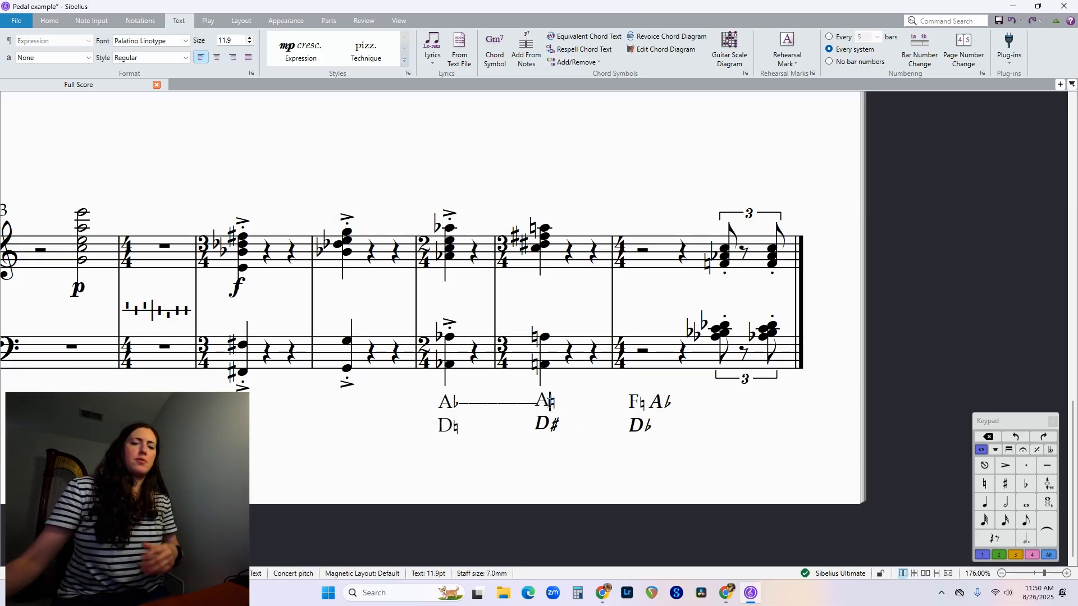
key(BackSpace)
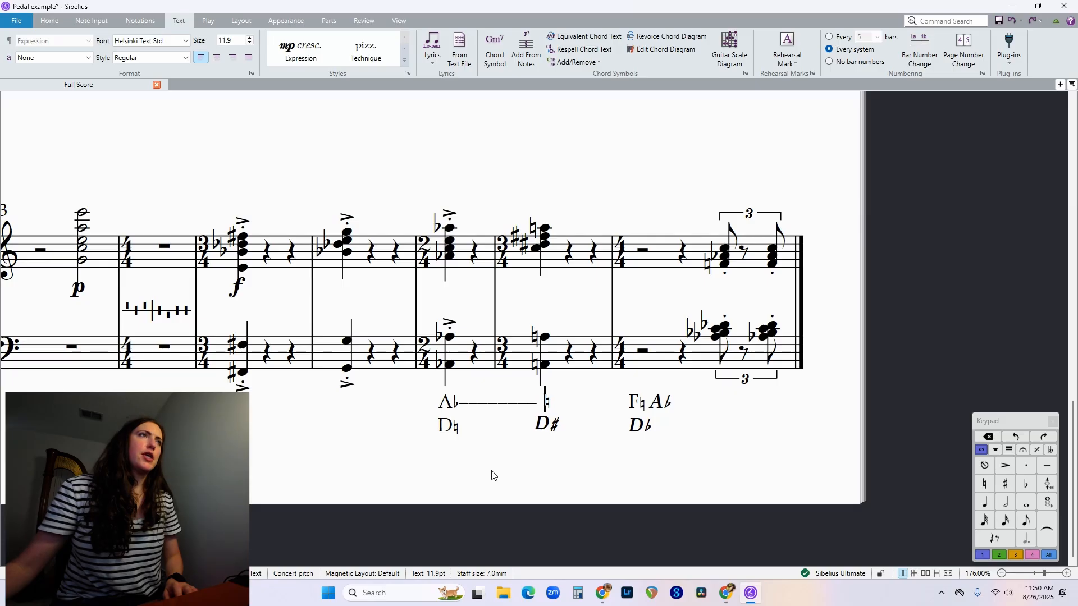
key(Escape)
key(Escape)
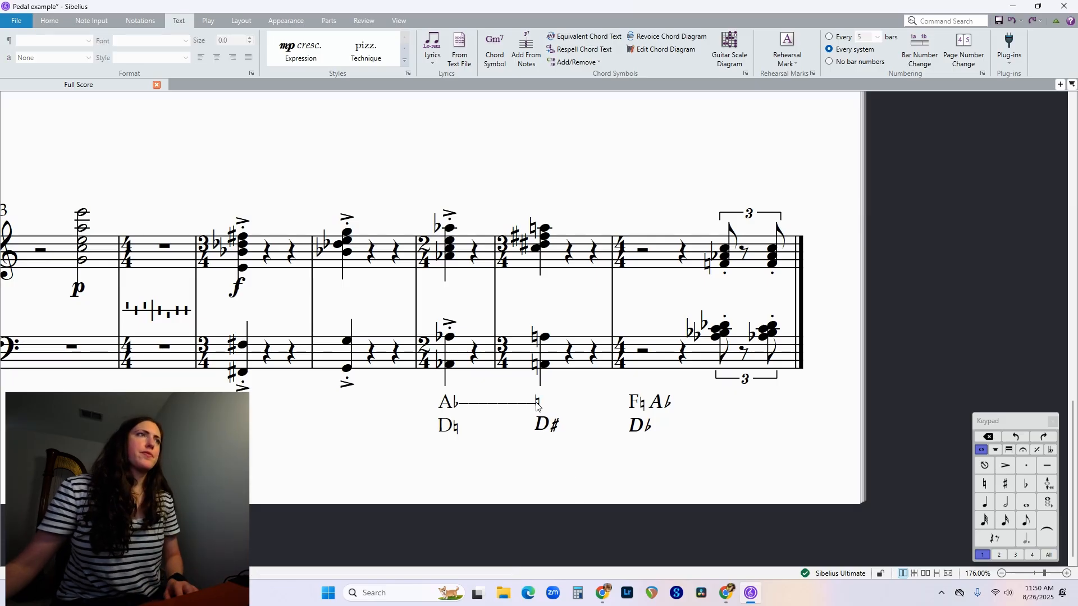
drag(537, 404, 542, 406)
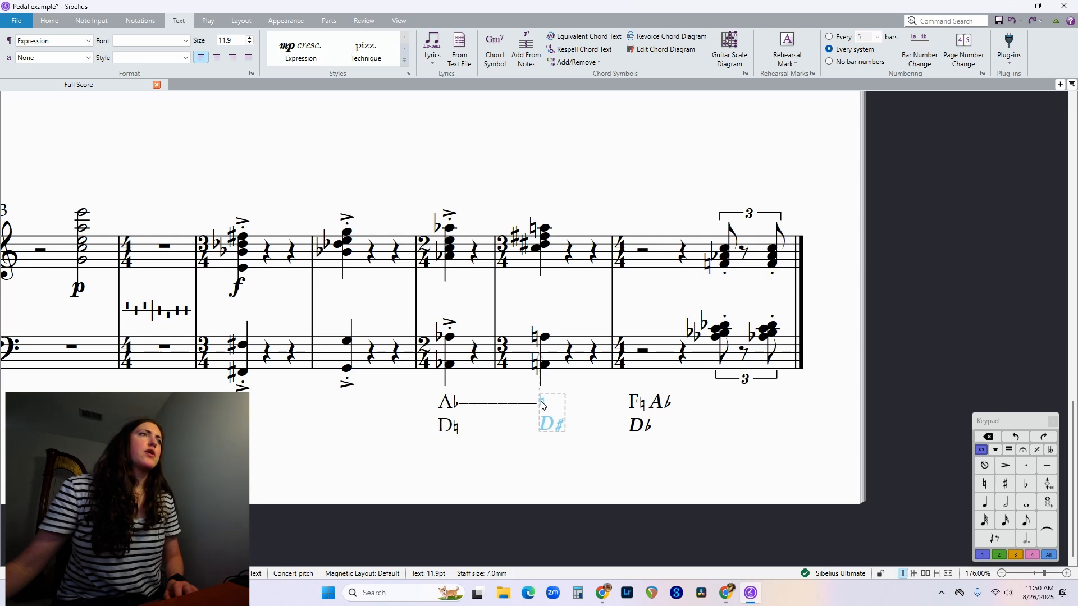
click(523, 464)
Extend a matching line of dashes from bar 17's D♮ to the D♯ of bar 18.
double_click(460, 430)
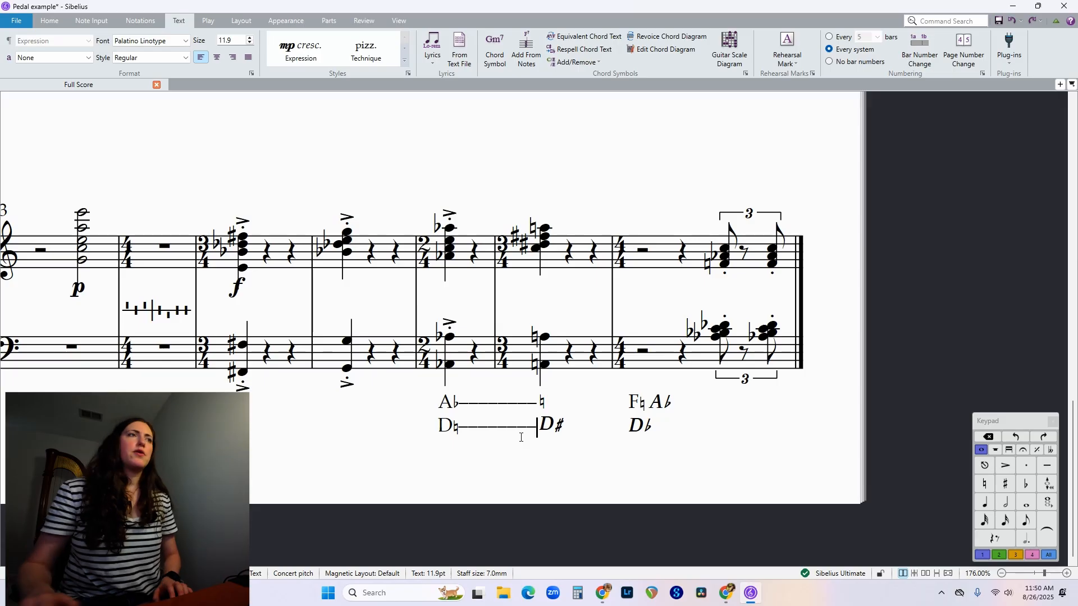
key(Escape)
key(Escape)
Replace bar 18's bold italic D♯ with a lone ♯ in Palatino Linotype at the end of the dashed line.
double_click(559, 431)
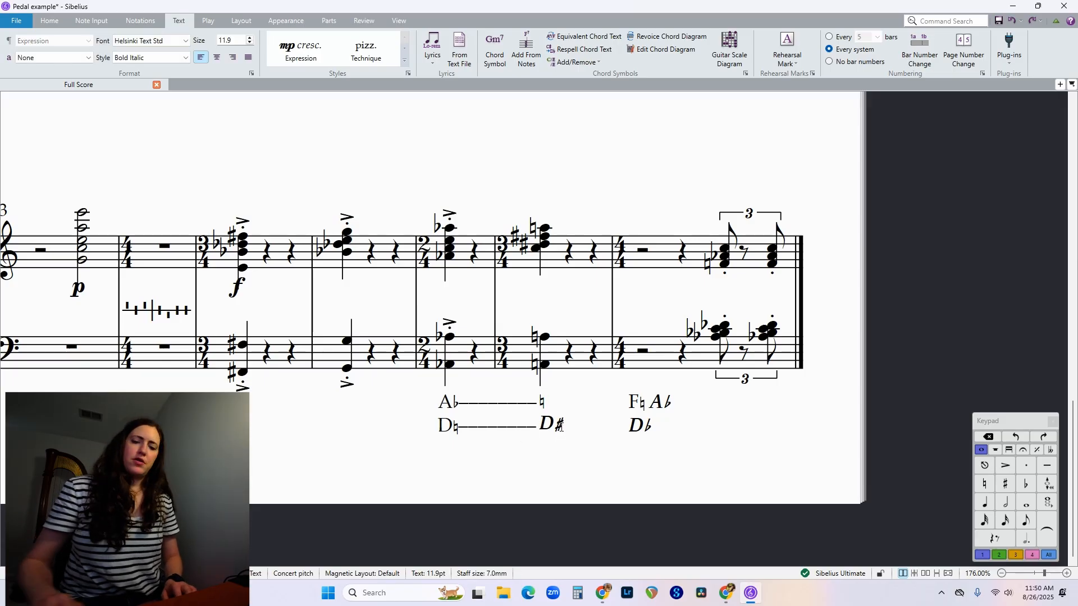
key(BackSpace)
key(BackSpace)
click(141, 40)
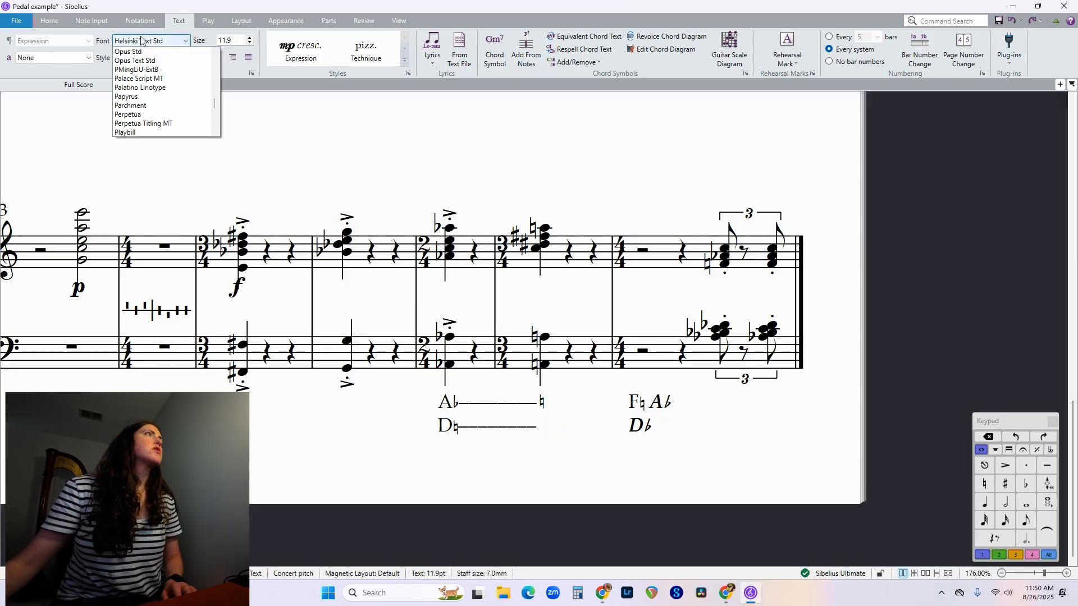
scroll(141, 40, down, 10)
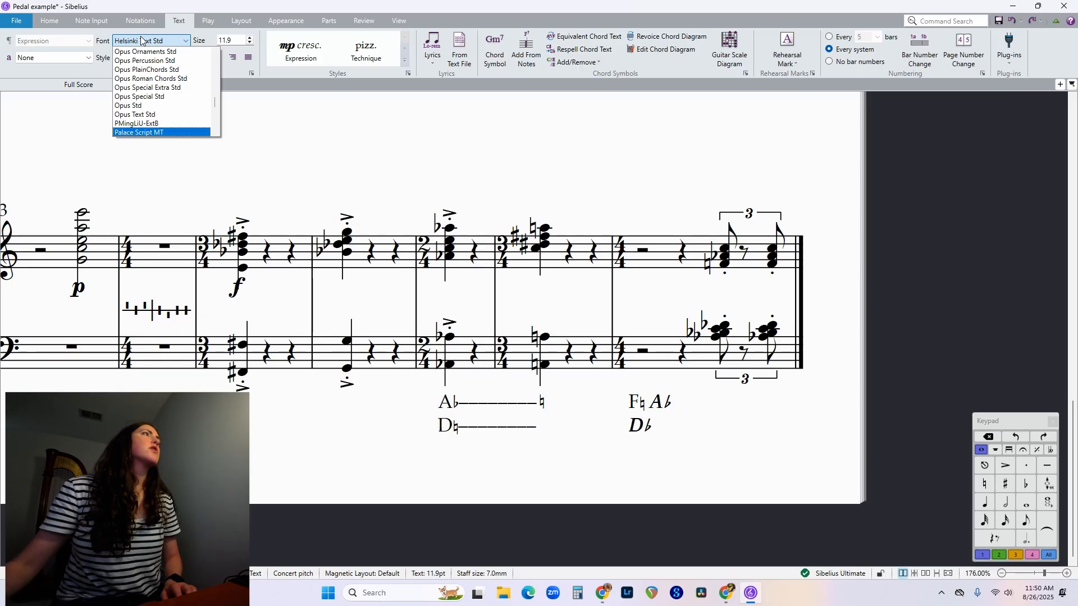
scroll(141, 40, up, 15)
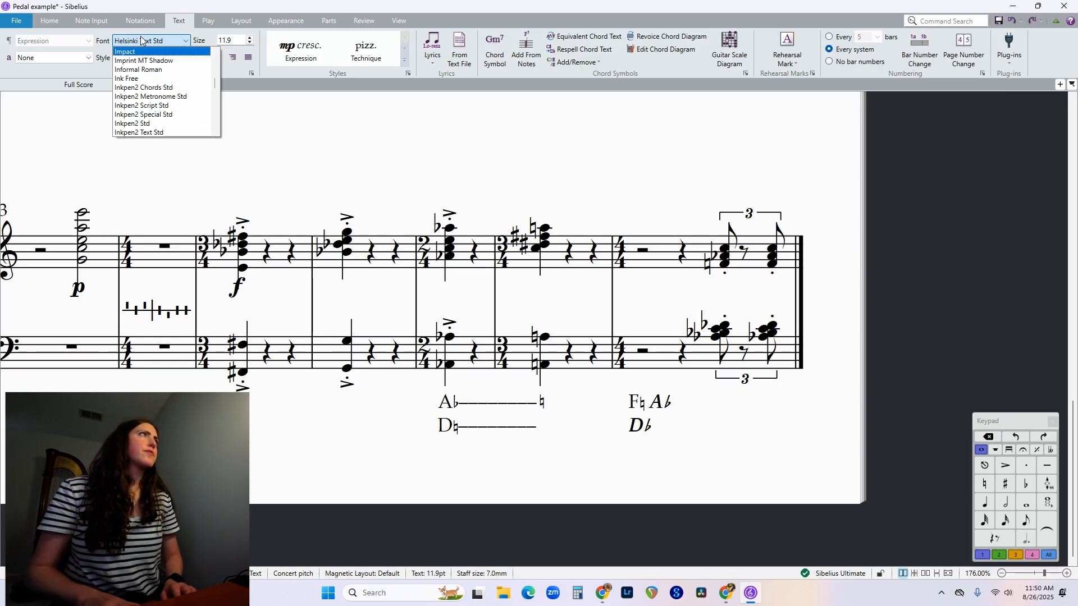
scroll(141, 40, down, 10)
scroll(141, 40, down, 1)
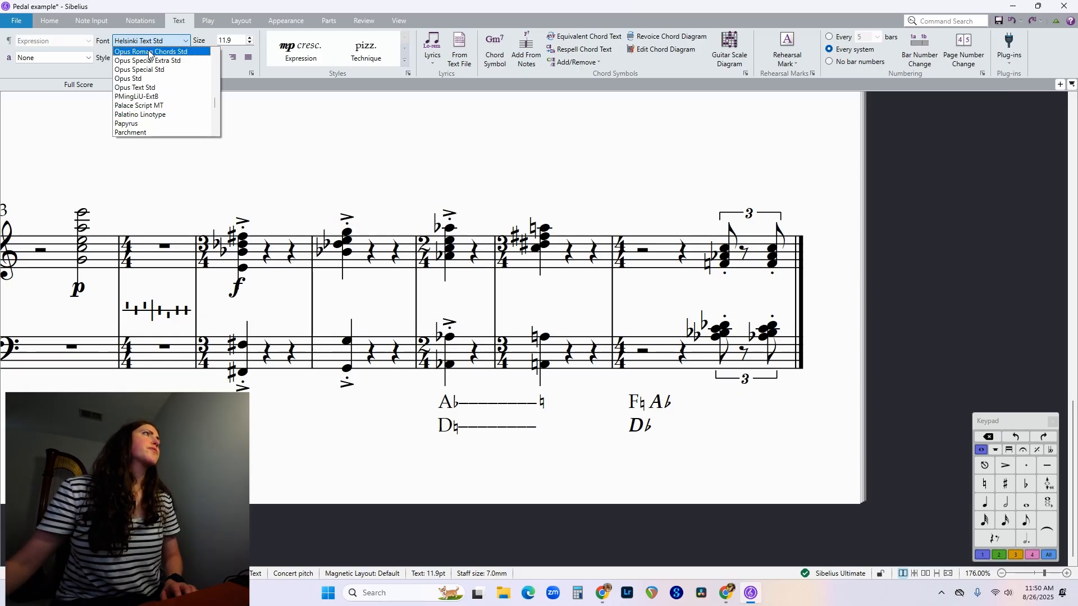
click(138, 115)
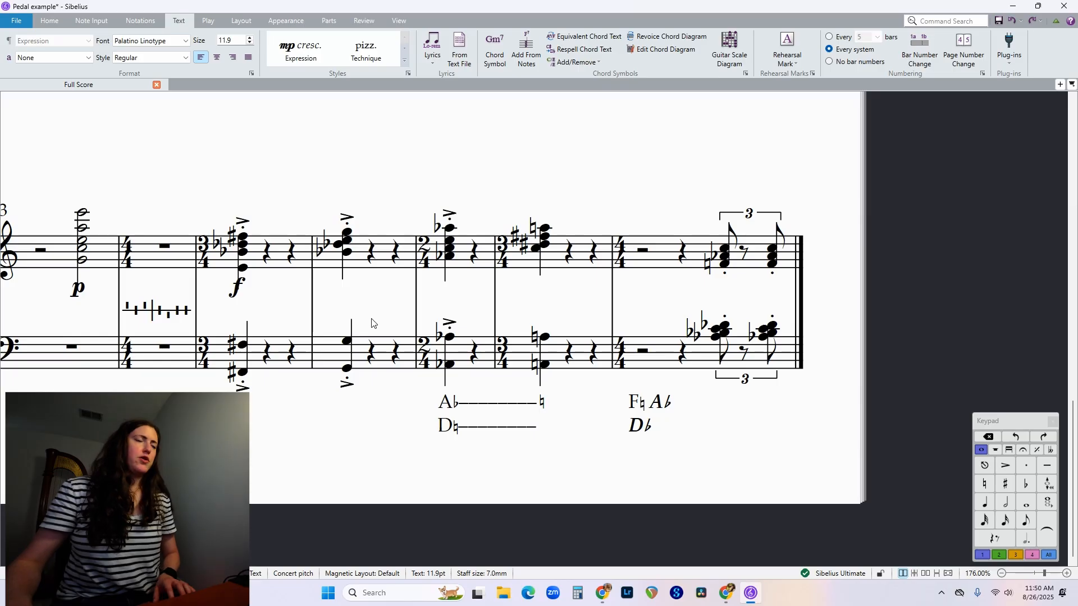
key(ctrl+8)
click(574, 455)
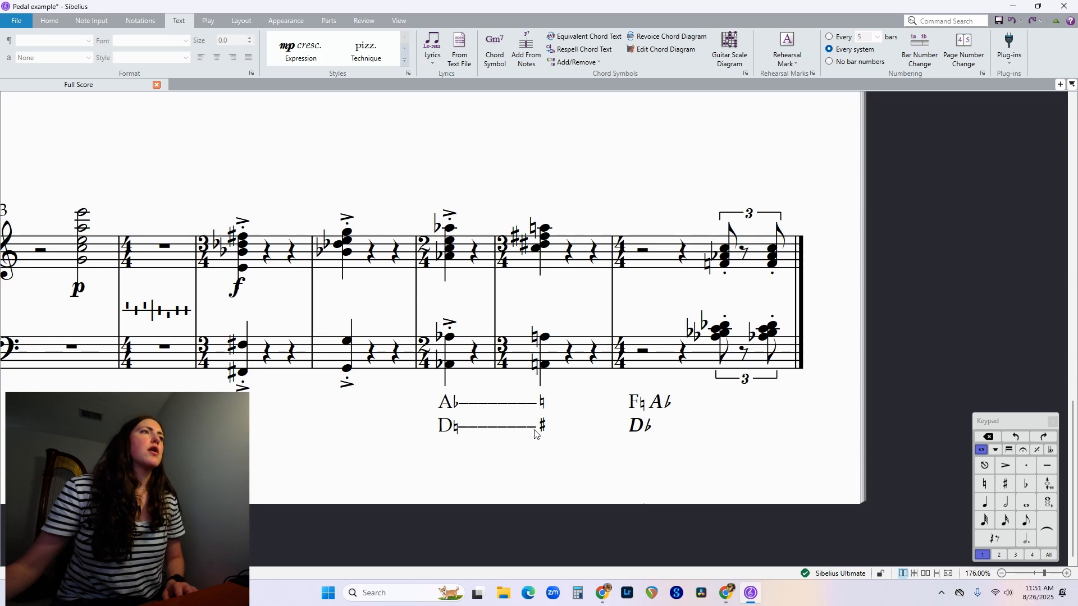
Examine the reference system's pedal-change text above and its special-character list to compare with the new pedal texts.
double_click(539, 409)
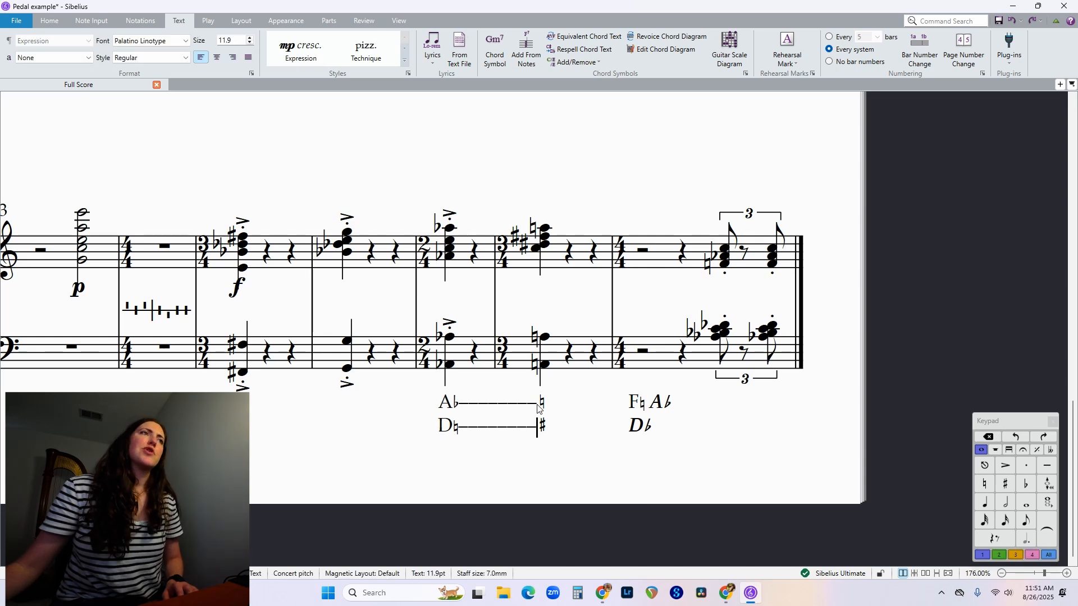
click(523, 479)
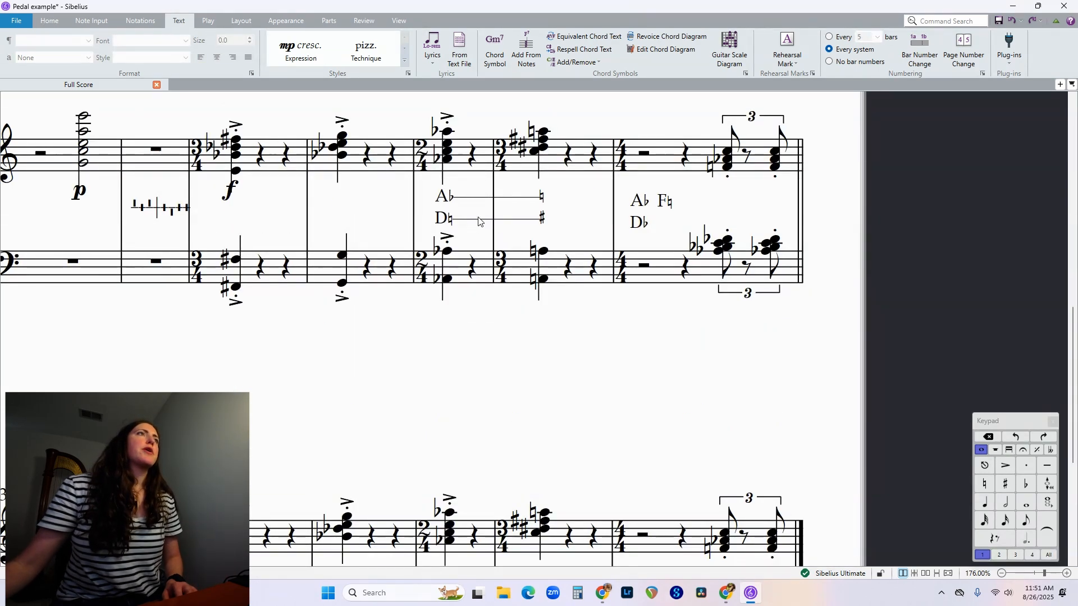
double_click(538, 221)
right_click(538, 221)
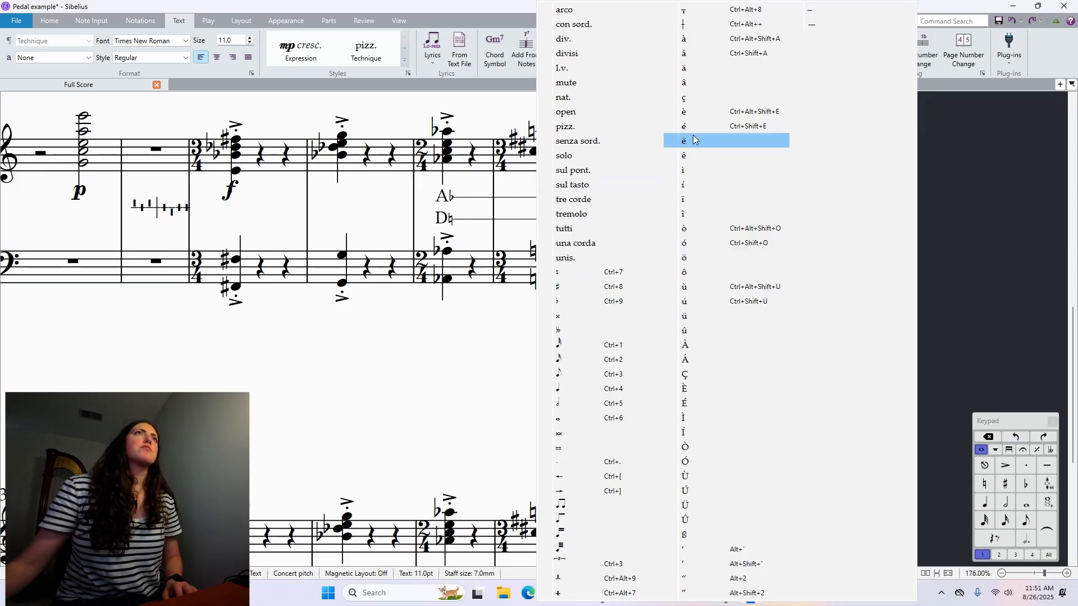
click(464, 379)
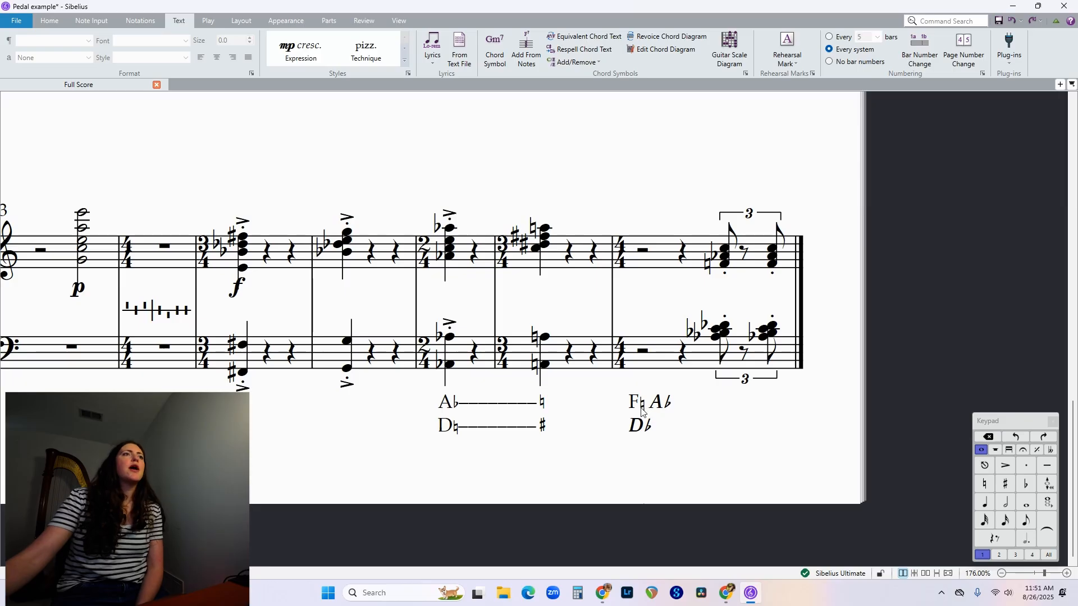
scroll(643, 413, up, 2)
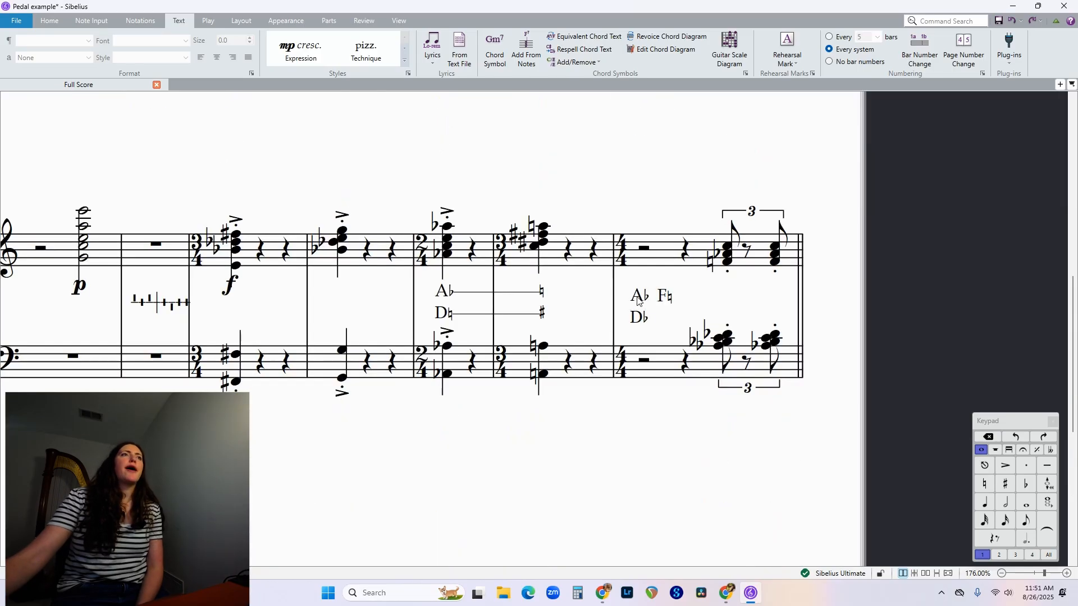
scroll(667, 317, down, 2)
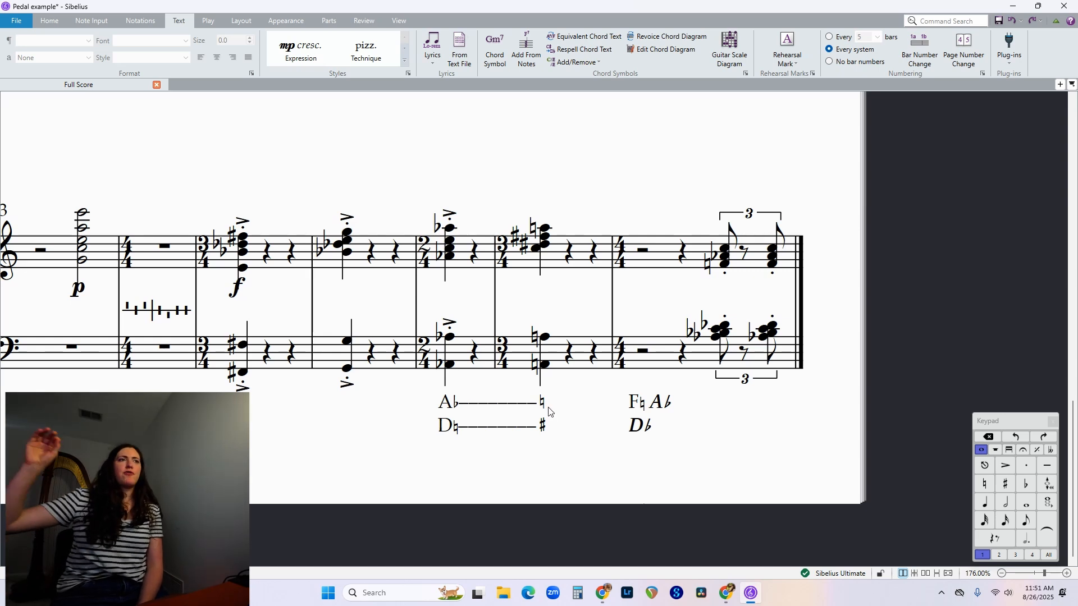
Delete the F♮ A♭ line from bar 19's pedal text, keeping the D♭ line below it.
double_click(663, 408)
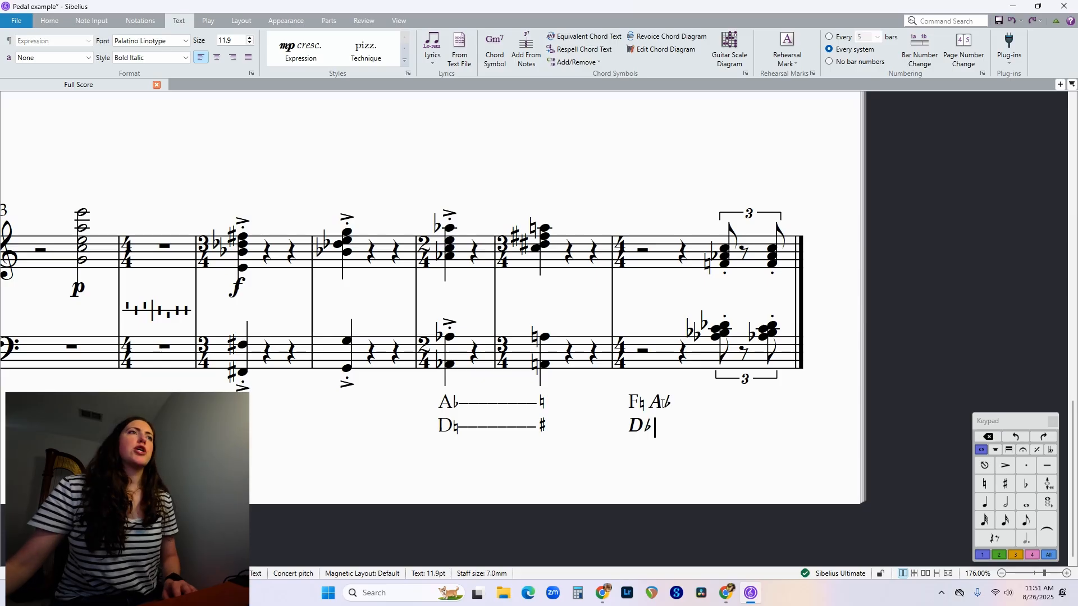
key(BackSpace)
key(BackSpace)
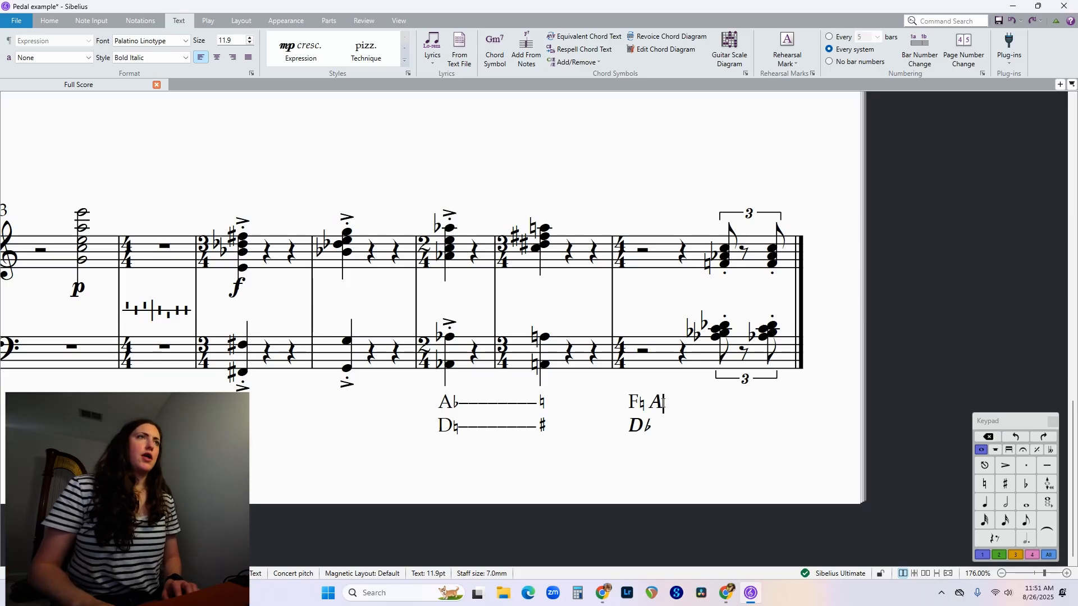
key(BackSpace)
key(BackSpace)
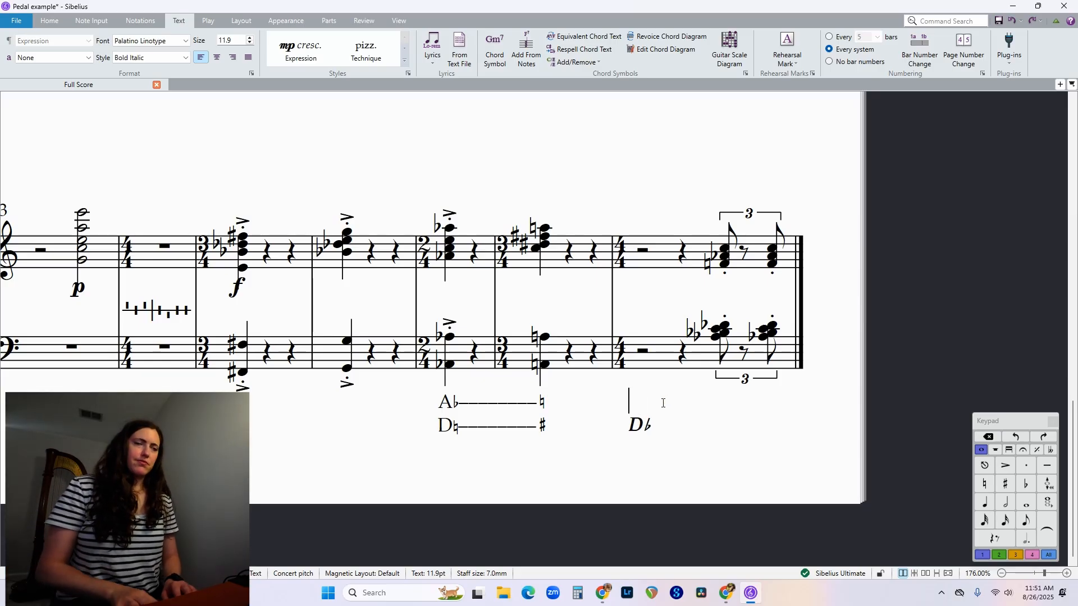
Enter A♭ in Regular style on the upper line of bar 19's pedal text.
text(A)
key(BackSpace)
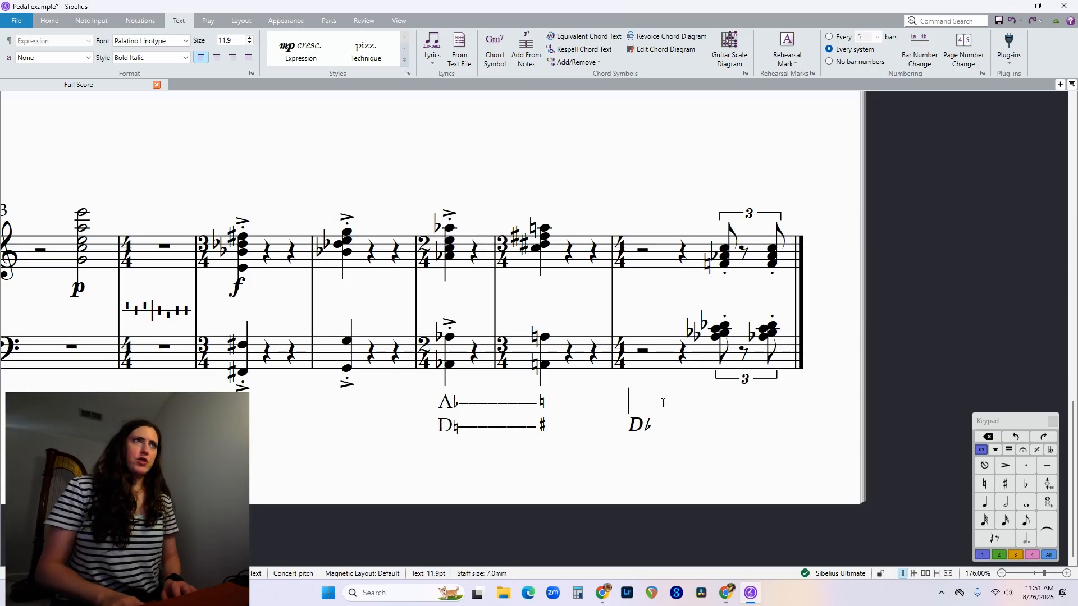
click(125, 59)
click(131, 69)
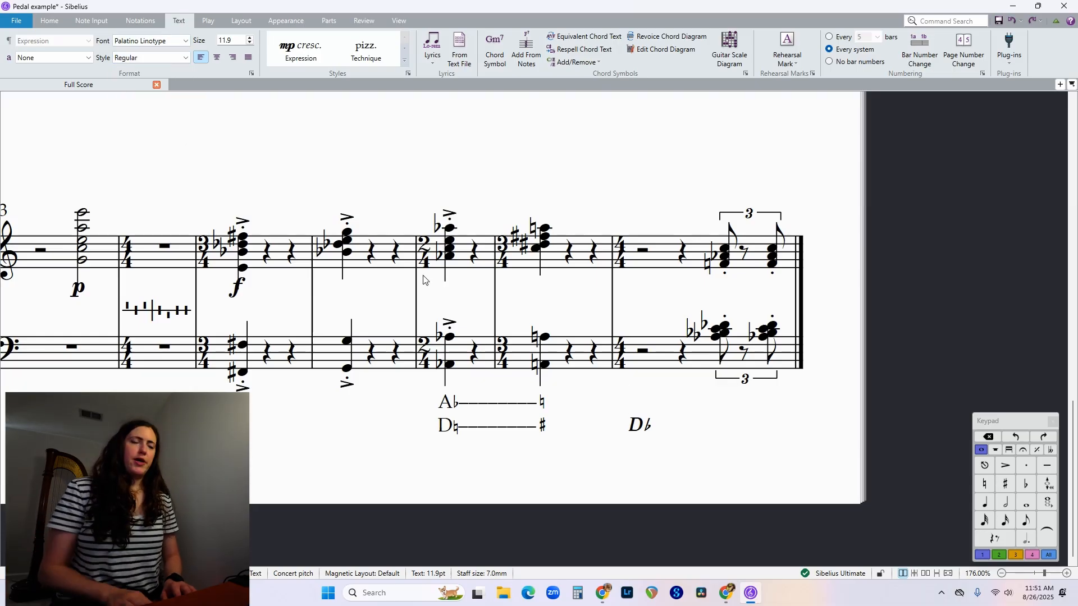
text(A)
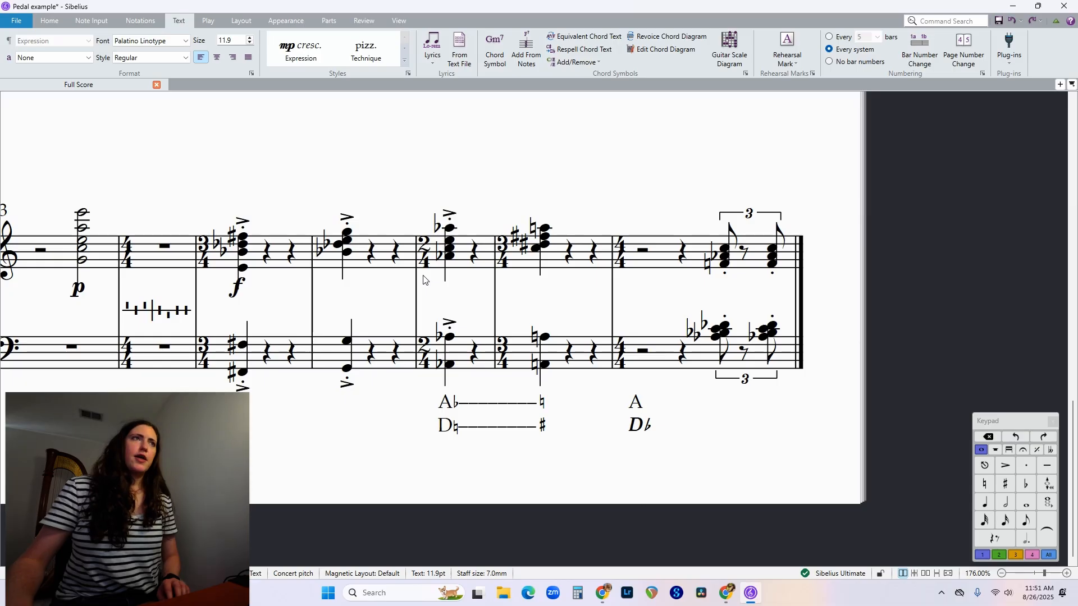
key(ctrl+9)
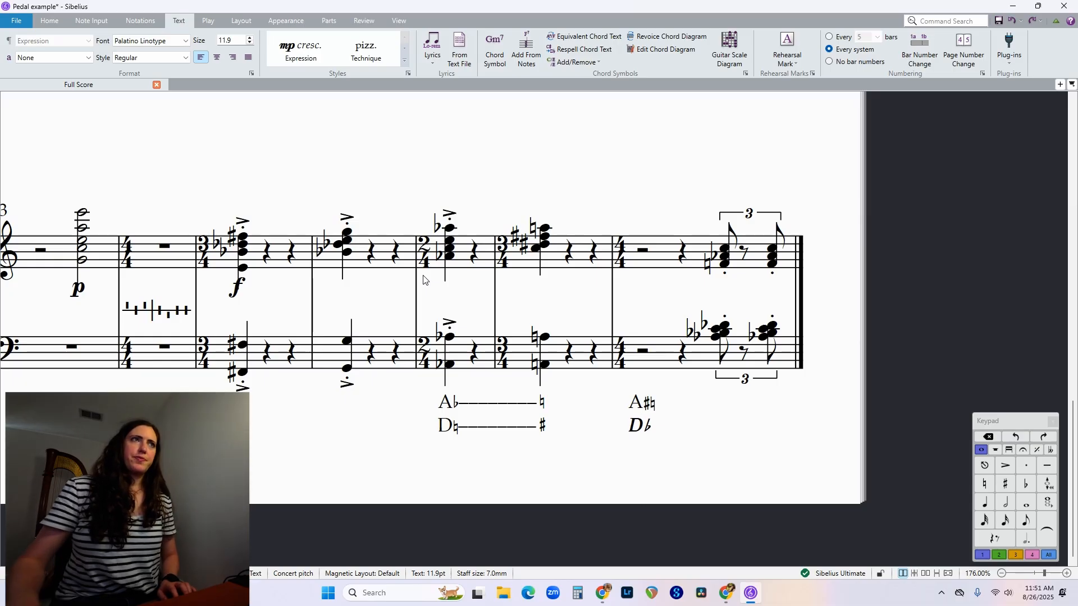
key(BackSpace)
key(ctrl+7)
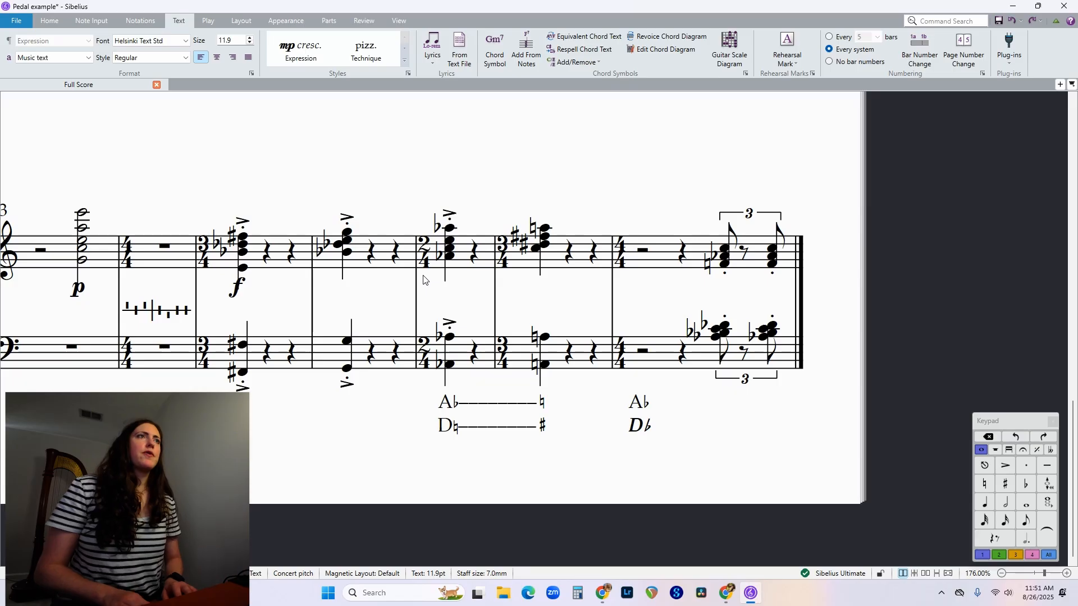
text(F)
key(BackSpace)
key(BackSpace)
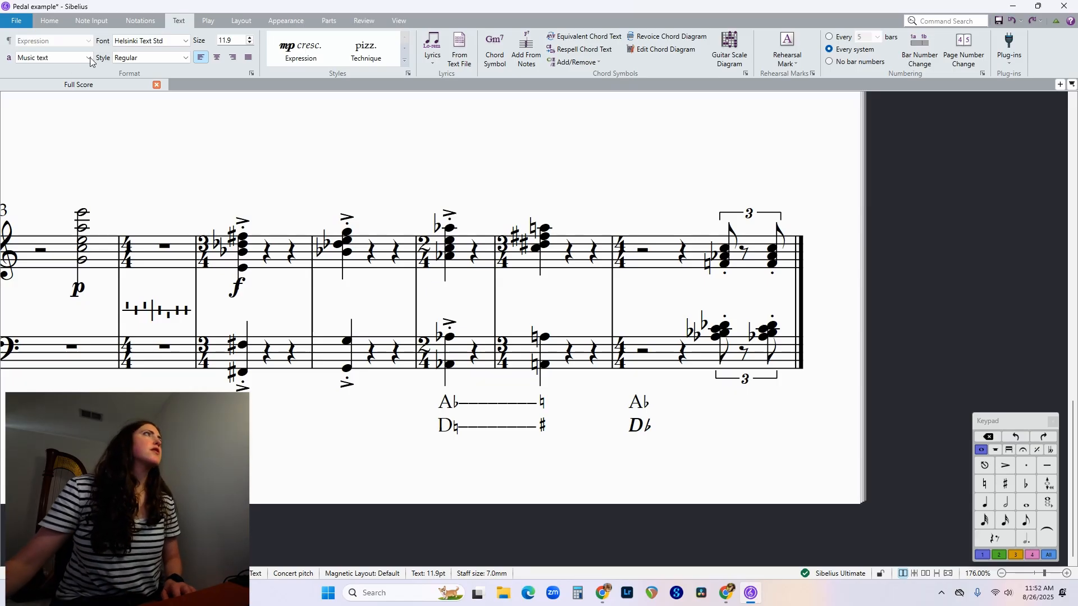
Add F♮ after the A♭ in bar 19's pedal text, using the Palatino Linotype font.
click(131, 43)
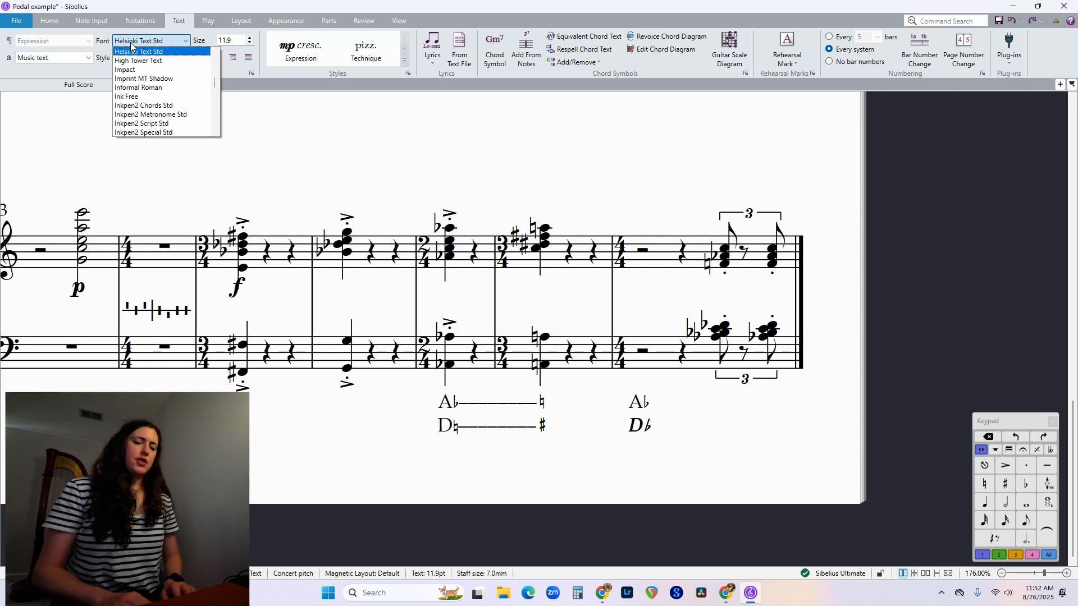
text(pa)
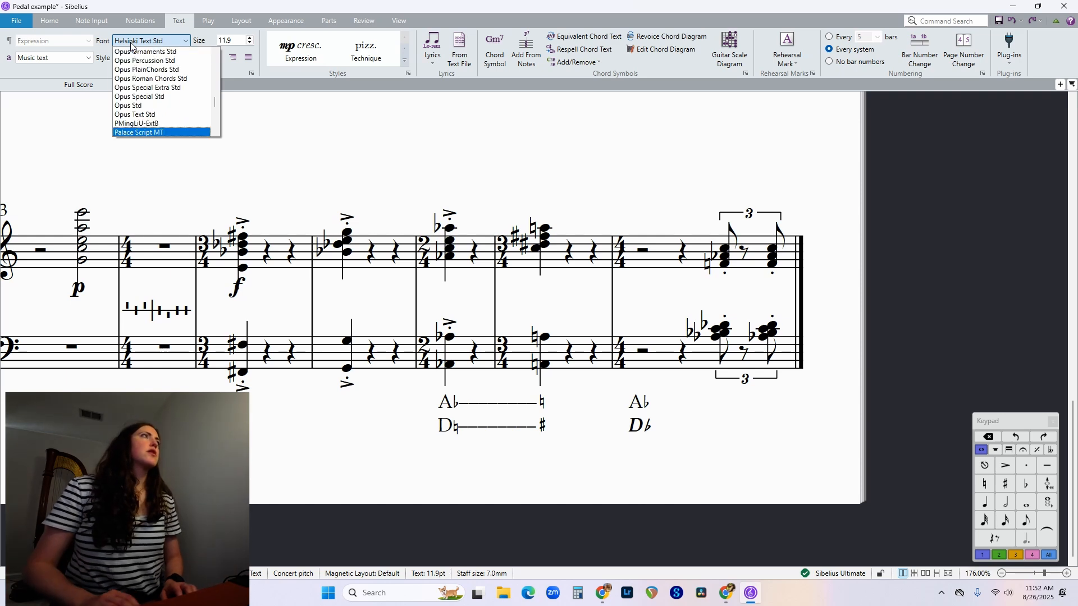
text(l)
text(p)
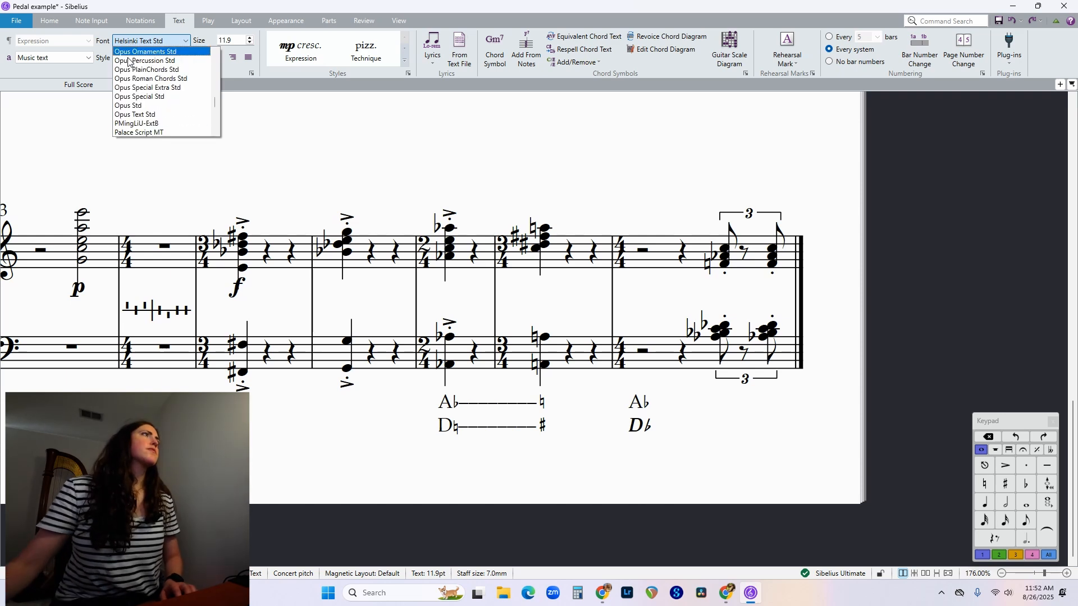
scroll(130, 62, down, 1)
click(147, 114)
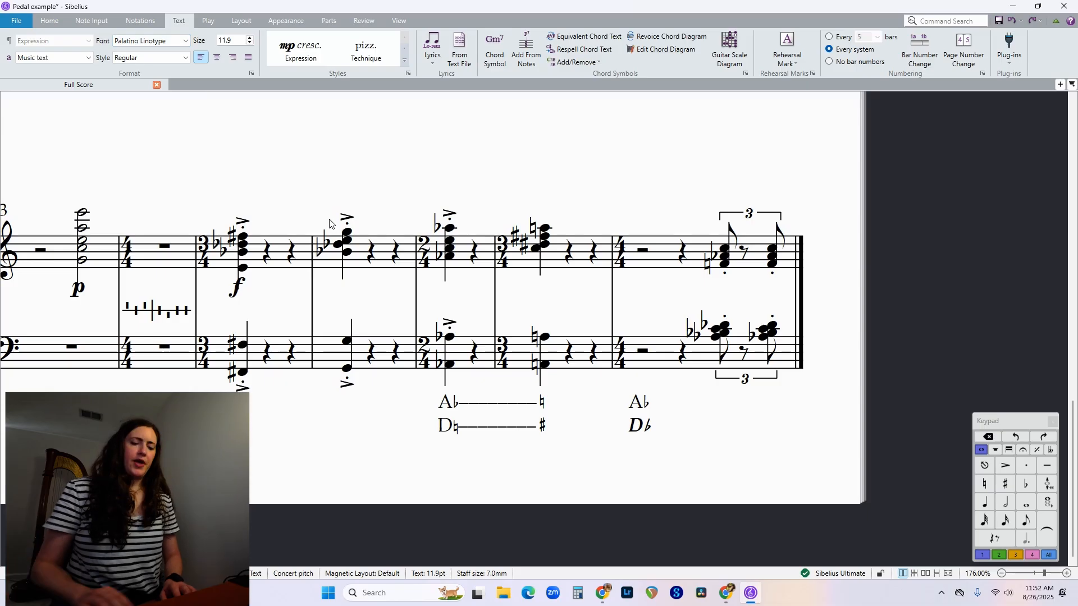
text(F)
key(ctrl+8)
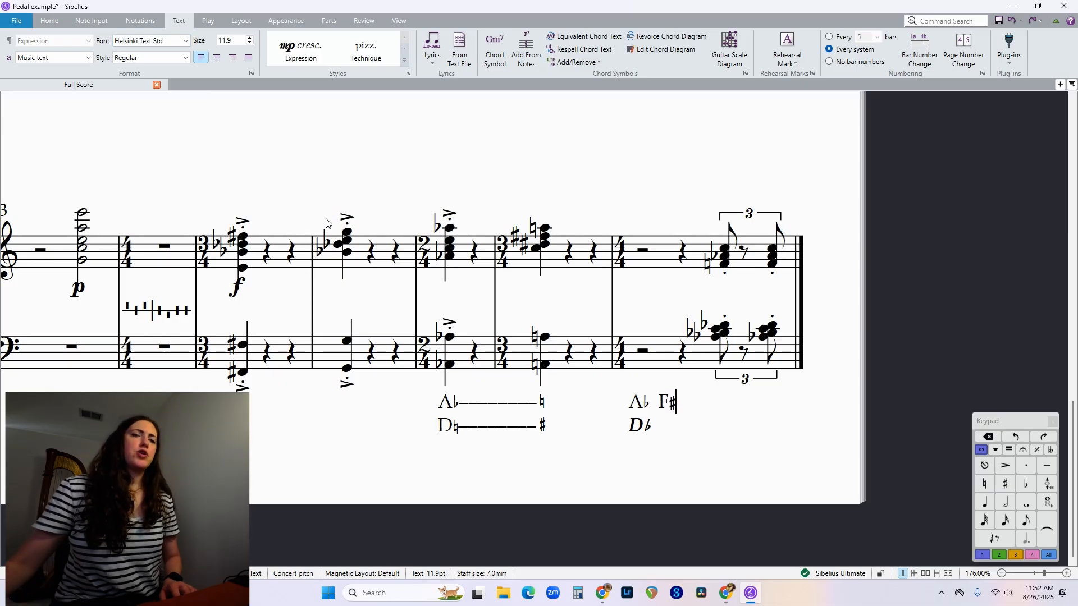
key(BackSpace)
key(ctrl+7)
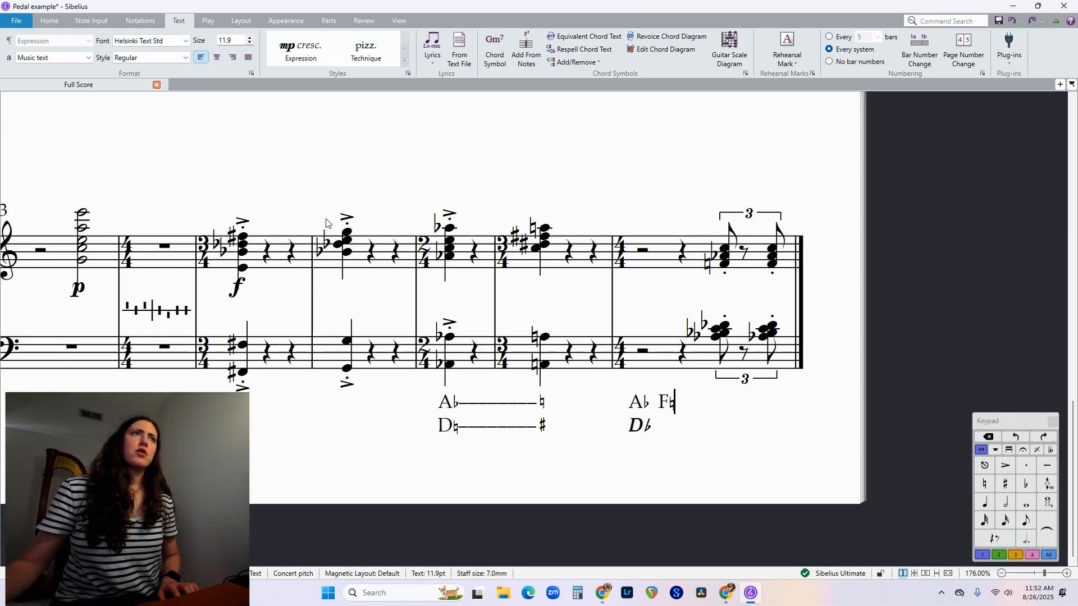
Replace the bold italic D♭ on the lower line of bar 19's pedal text with D♭ in Regular style.
click(655, 427)
key(BackSpace)
key(BackSpace)
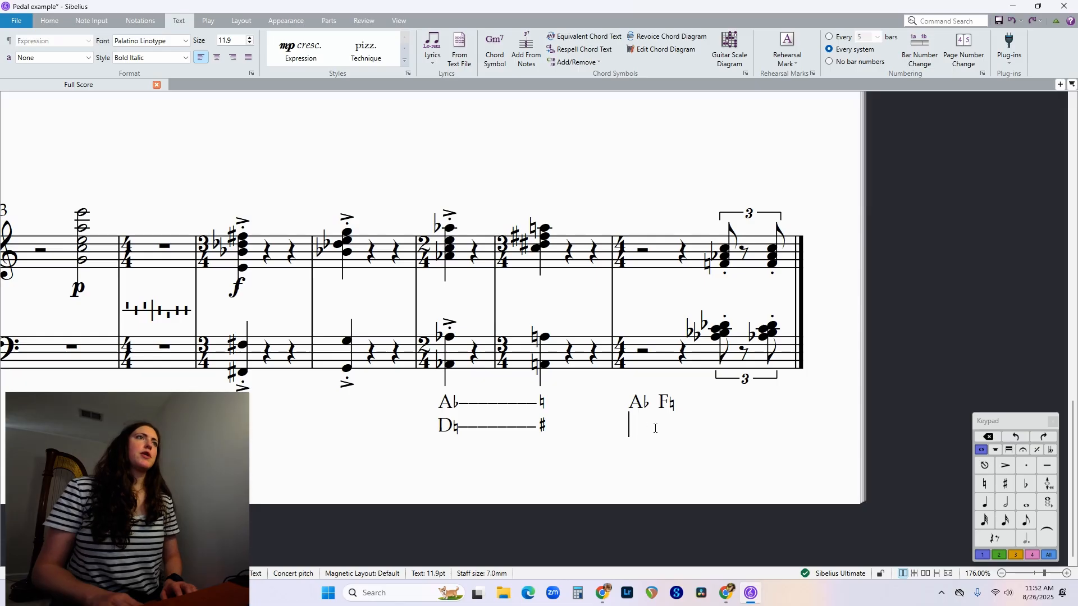
text(D)
key(BackSpace)
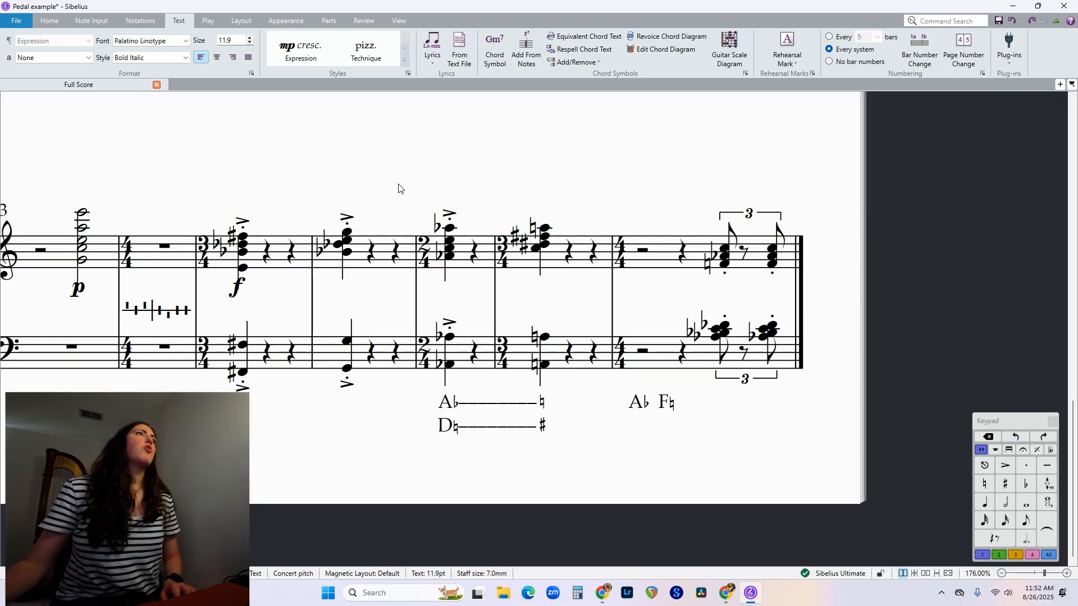
click(135, 60)
click(133, 68)
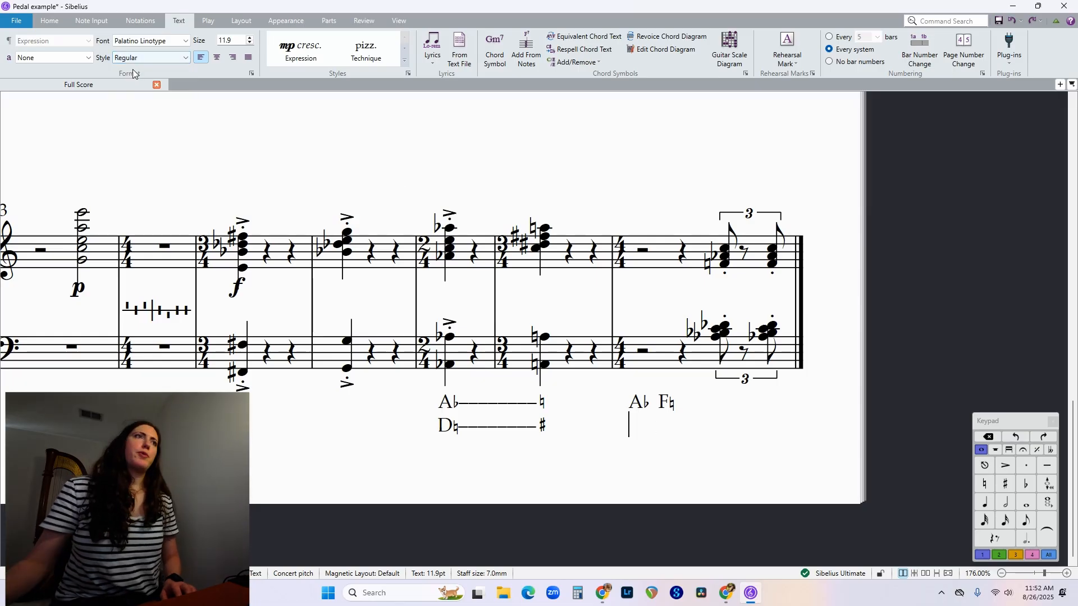
text(D)
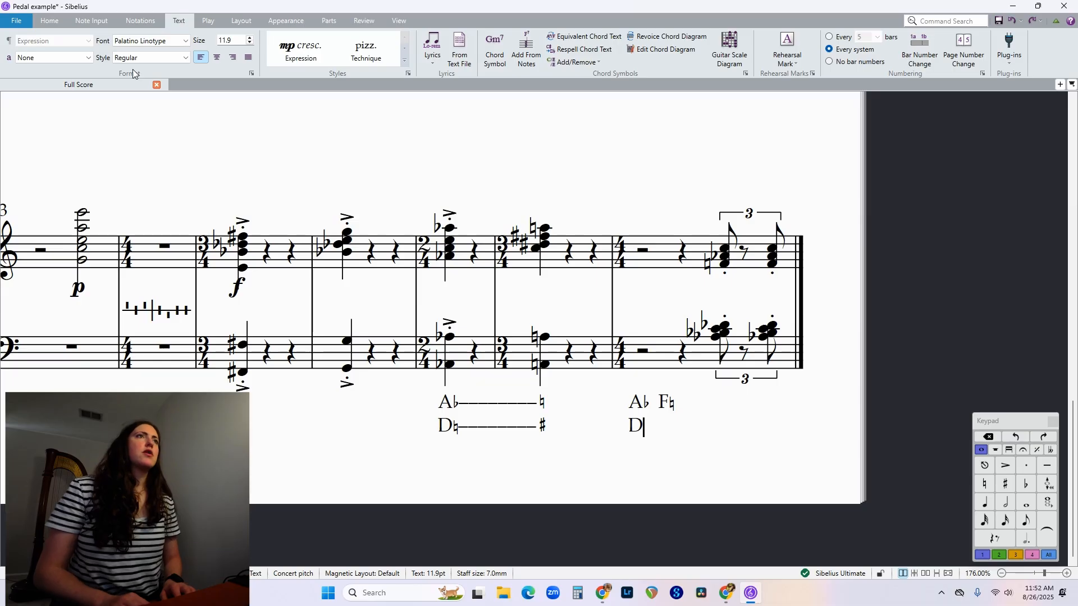
key(ctrl+9)
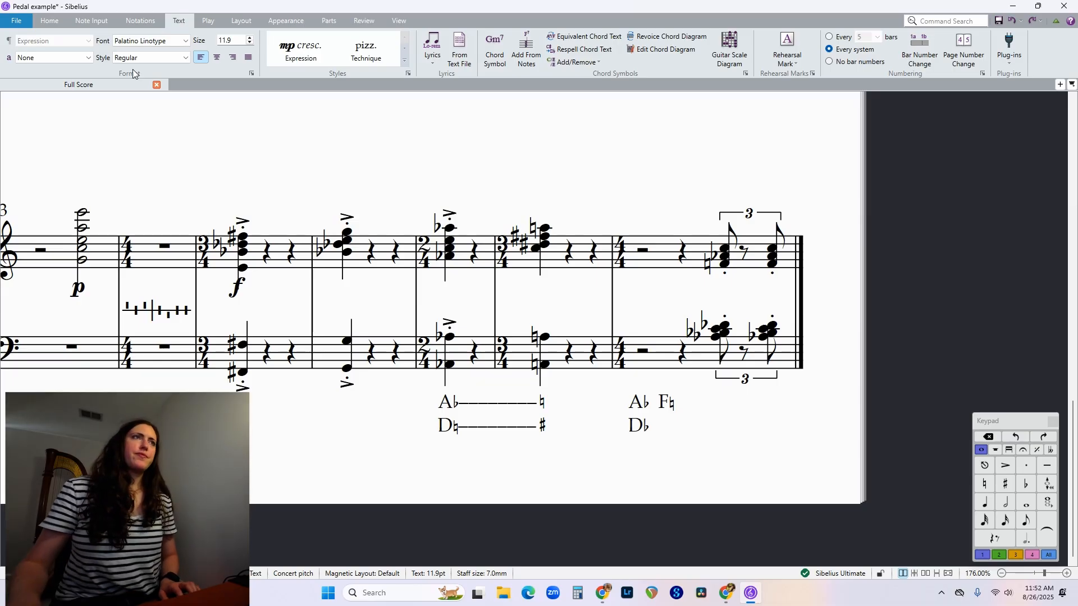
click(694, 453)
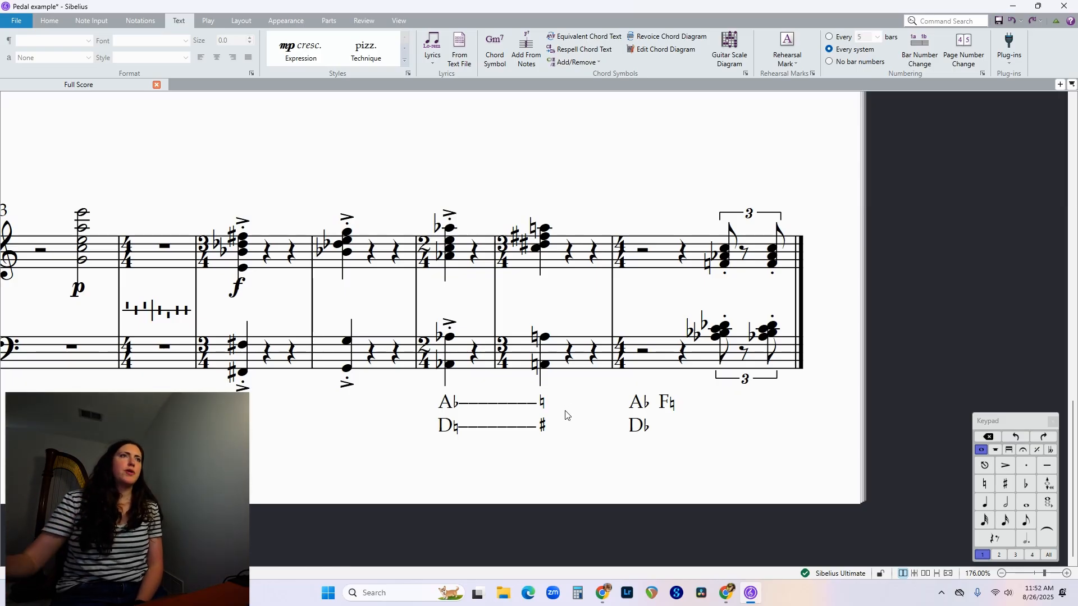
Enter the pedal text E♮ in Regular Palatino Linotype beneath the bass-staff chord in bar 15.
click(242, 373)
key(ctrl+e)
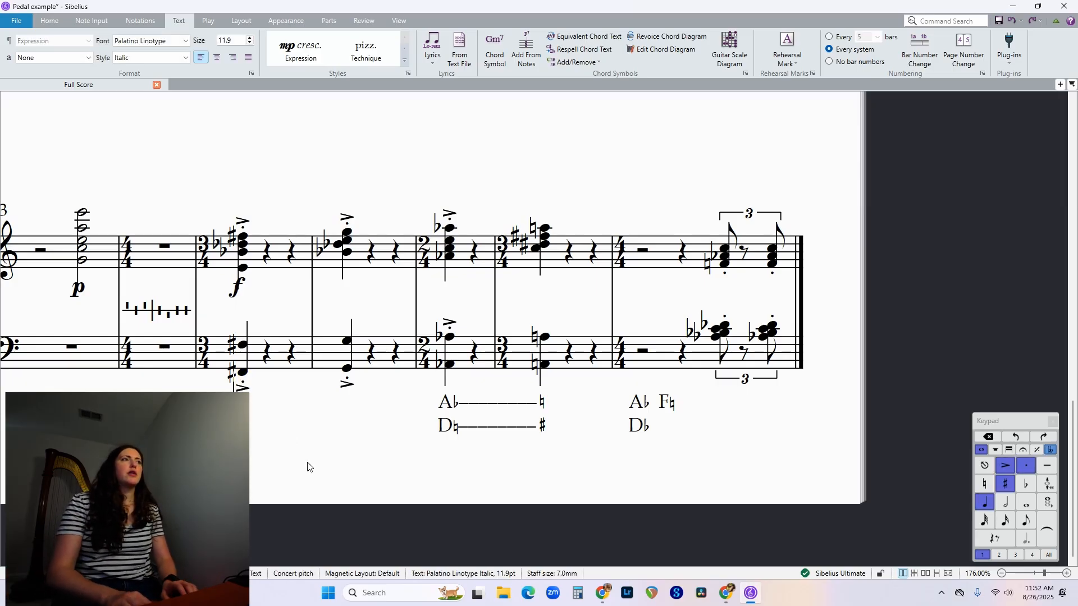
text(F)
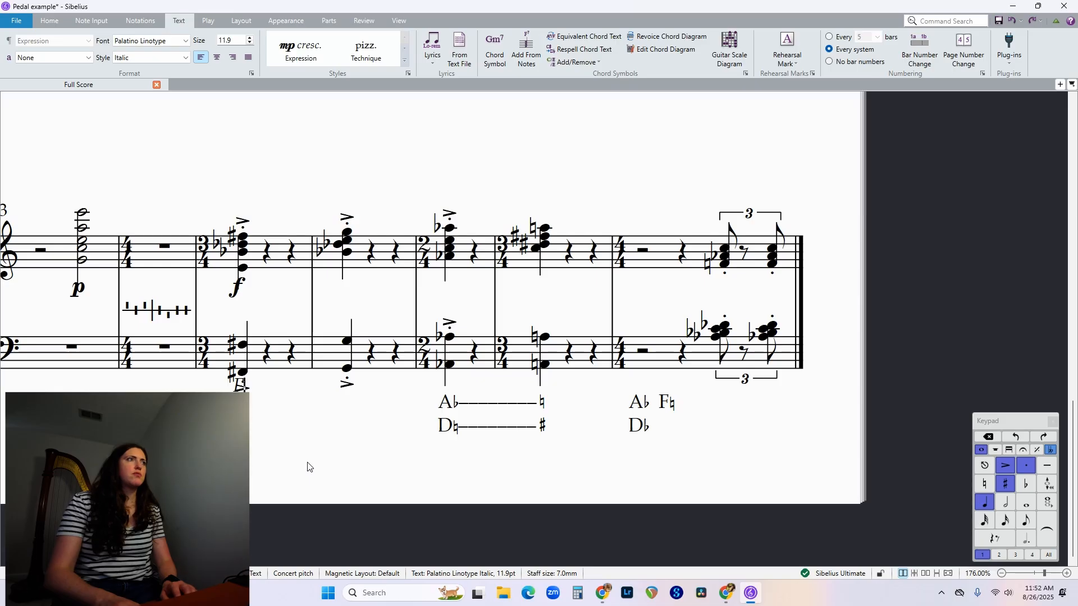
key(BackSpace)
key(ctrl+i)
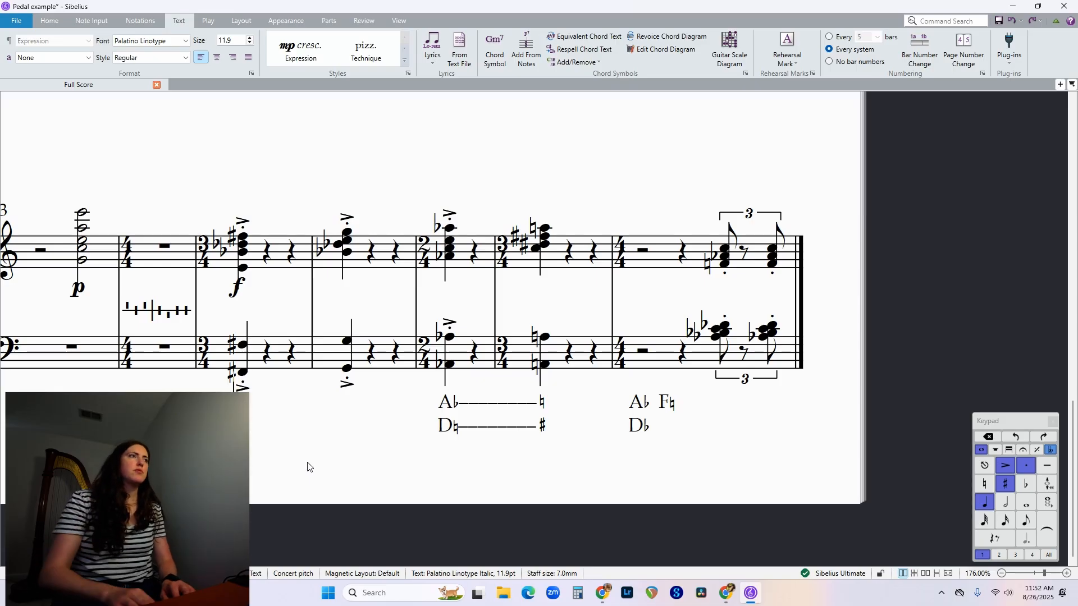
text(E)
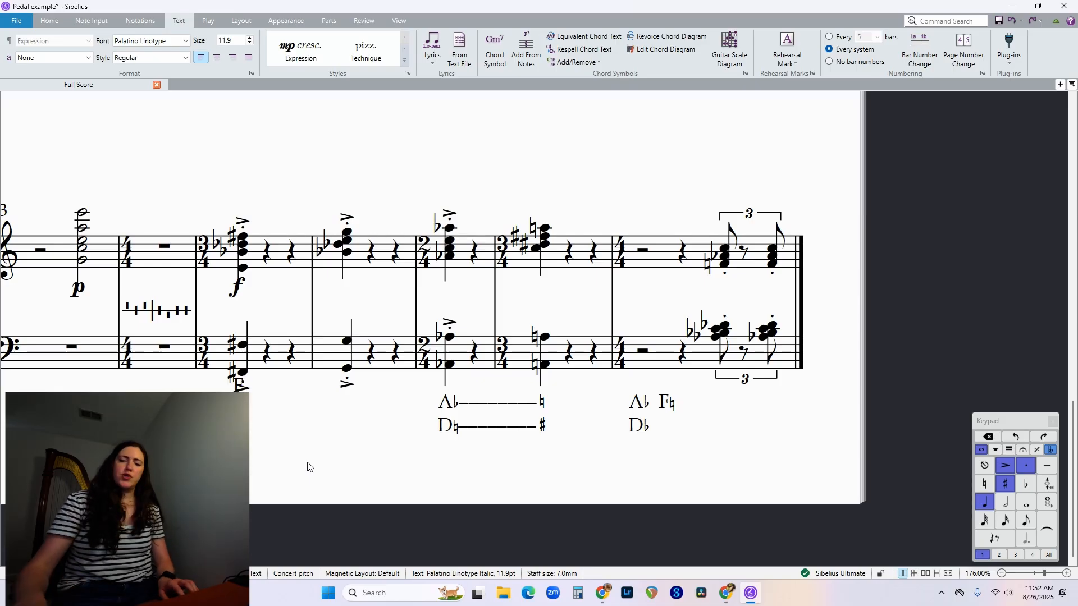
key(ctrl+7)
key(Escape)
key(Escape)
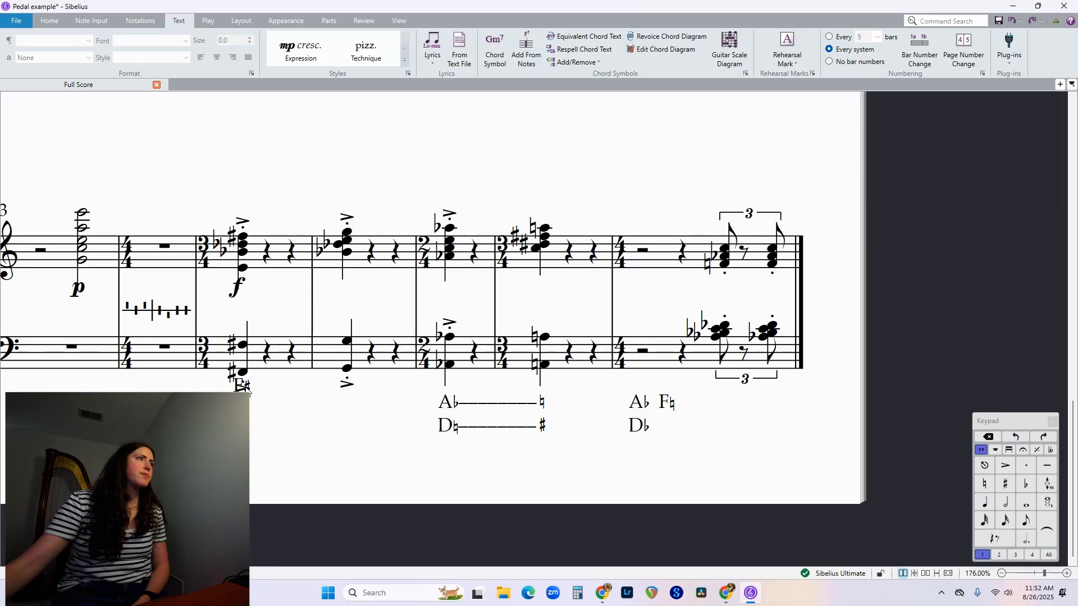
Move bar 15's new pedal text down so it sits clear of the accent below the bass note.
drag(244, 386, 249, 405)
key(ctrl+z)
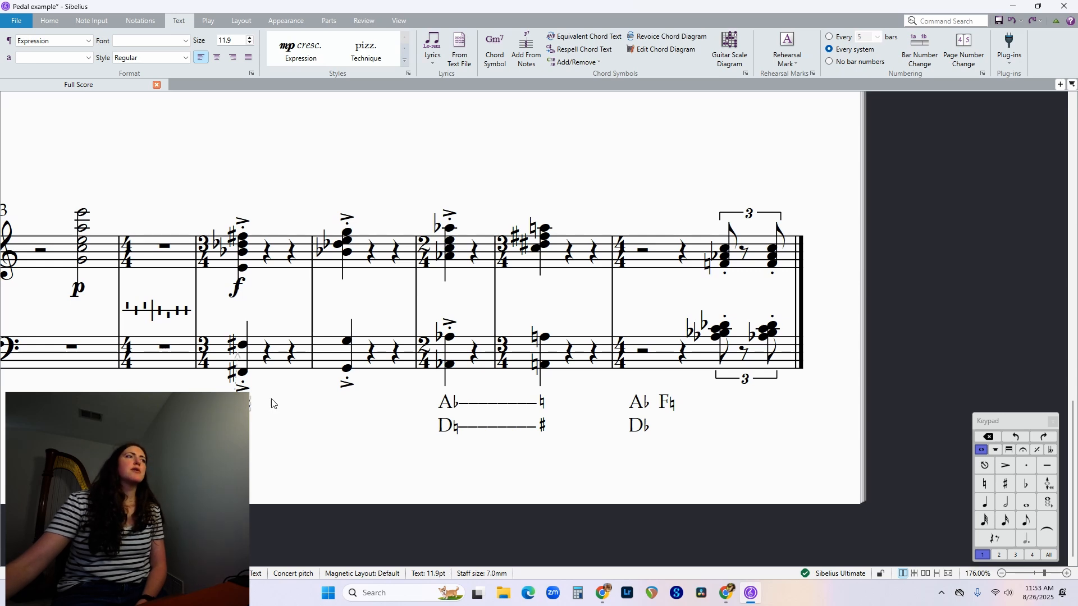
click(274, 403)
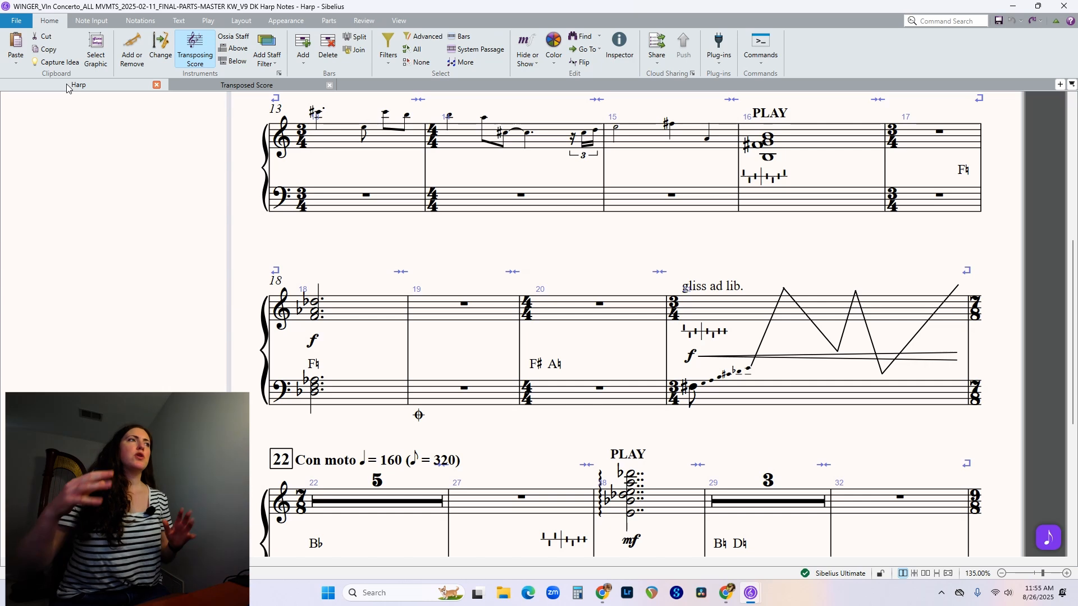
Set the F♮ pedal text in bar 18 of the violin concerto's harp part to Show in All.
double_click(314, 365)
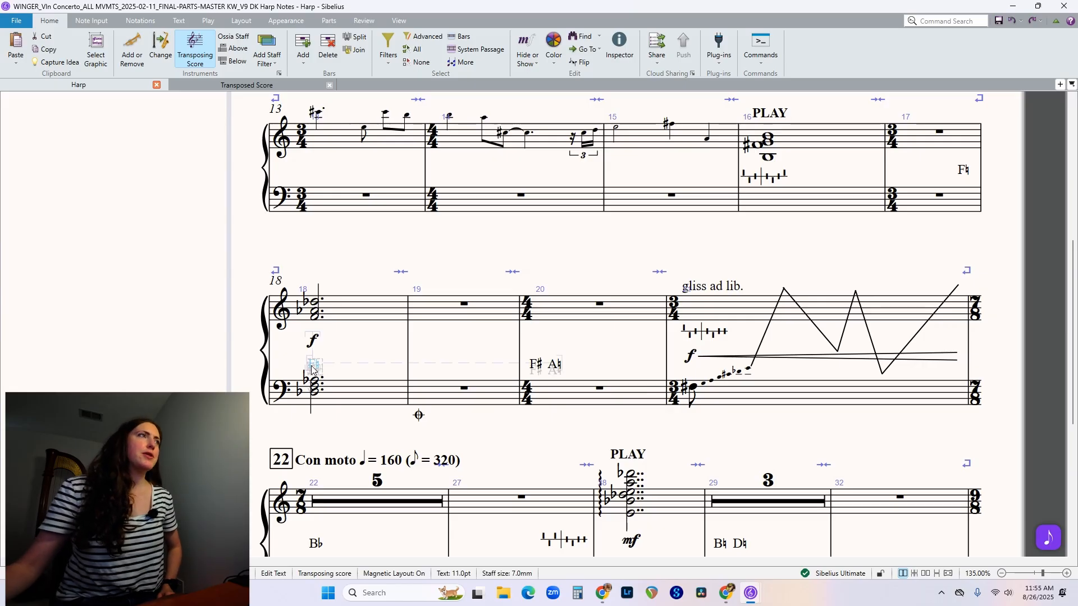
right_click(314, 366)
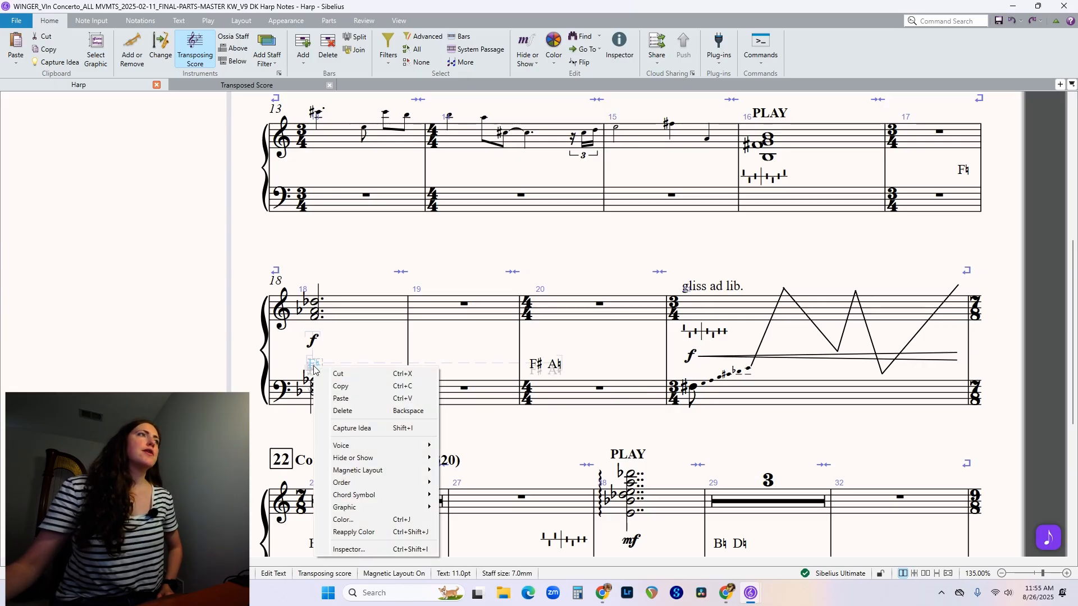
mouse_move(360, 462)
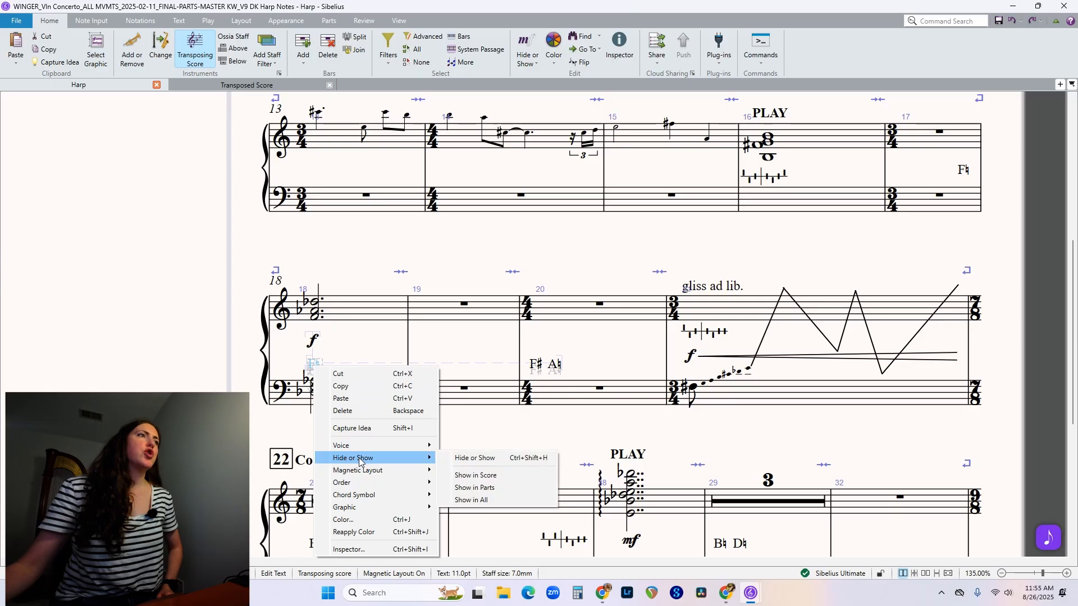
click(494, 502)
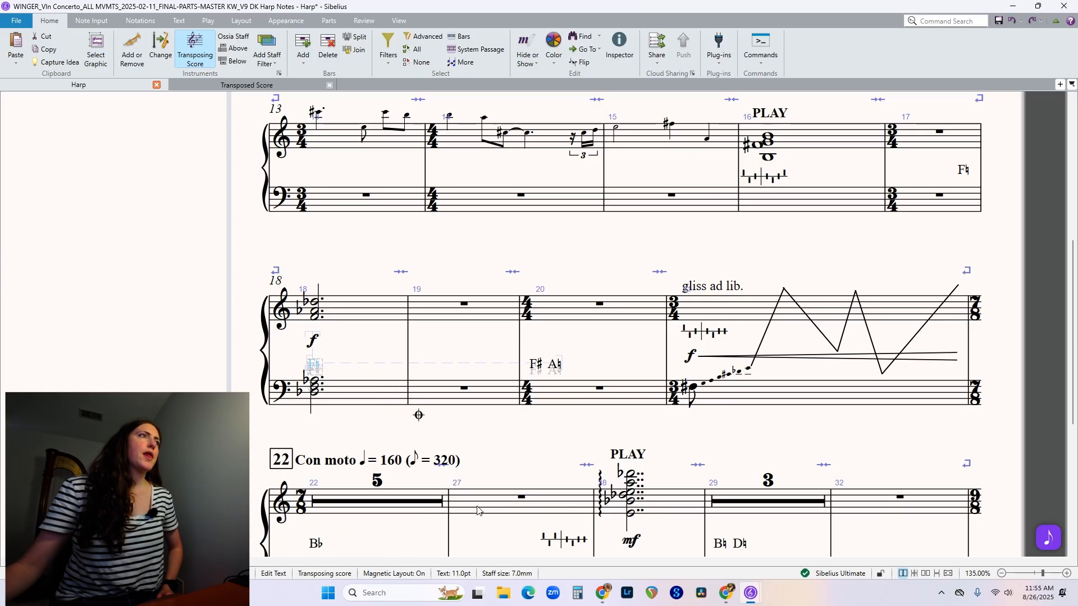
click(360, 278)
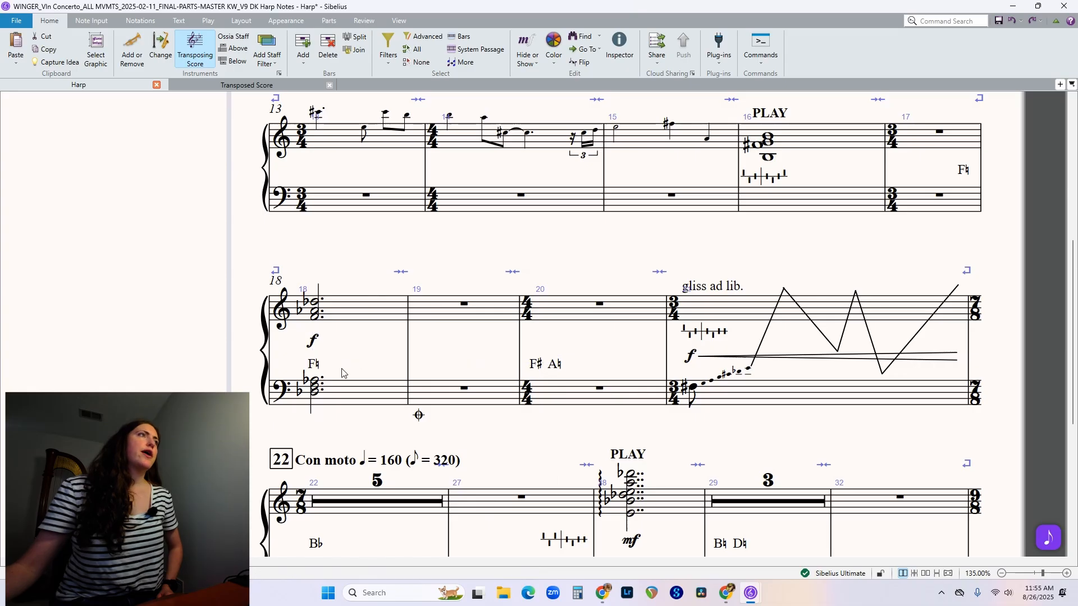
In the Transposed Score, set the F♮ pedal text below the harp's bar 18 to Show in Parts.
click(253, 89)
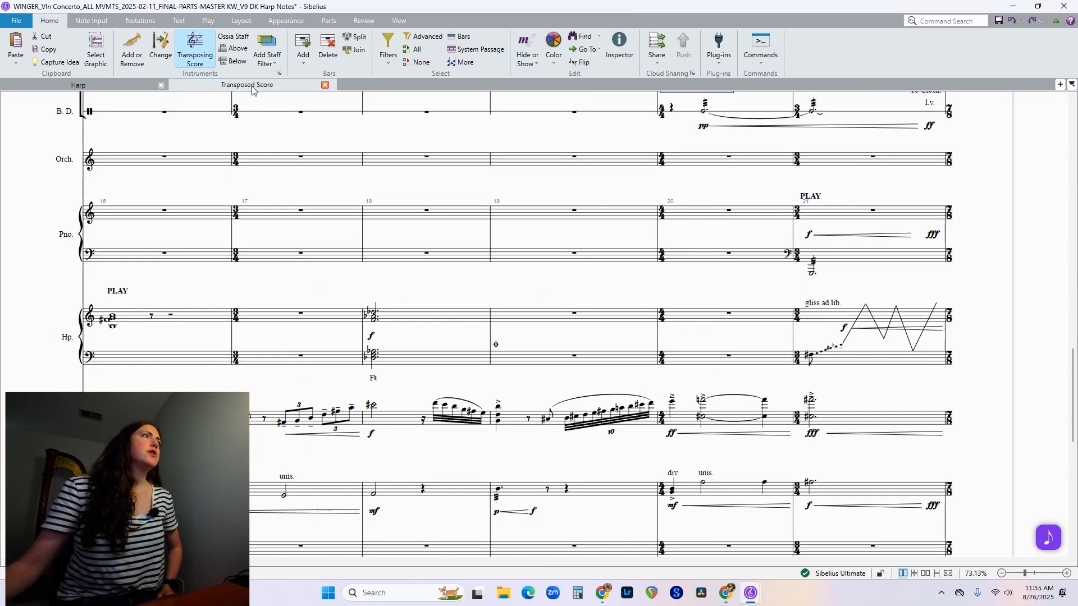
click(375, 381)
right_click(374, 381)
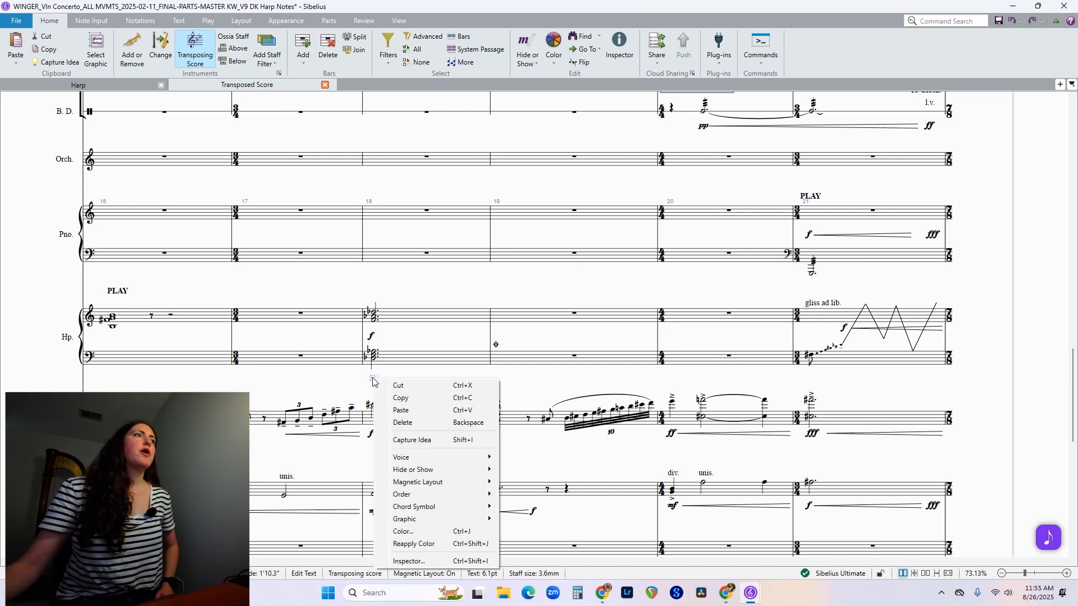
mouse_move(413, 471)
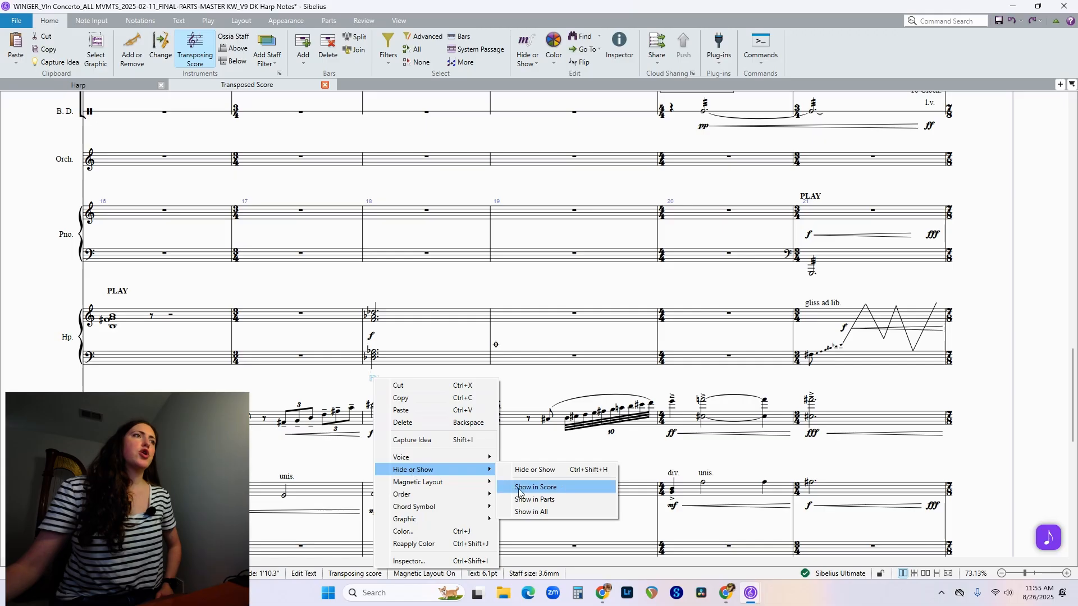
click(535, 499)
key(Escape)
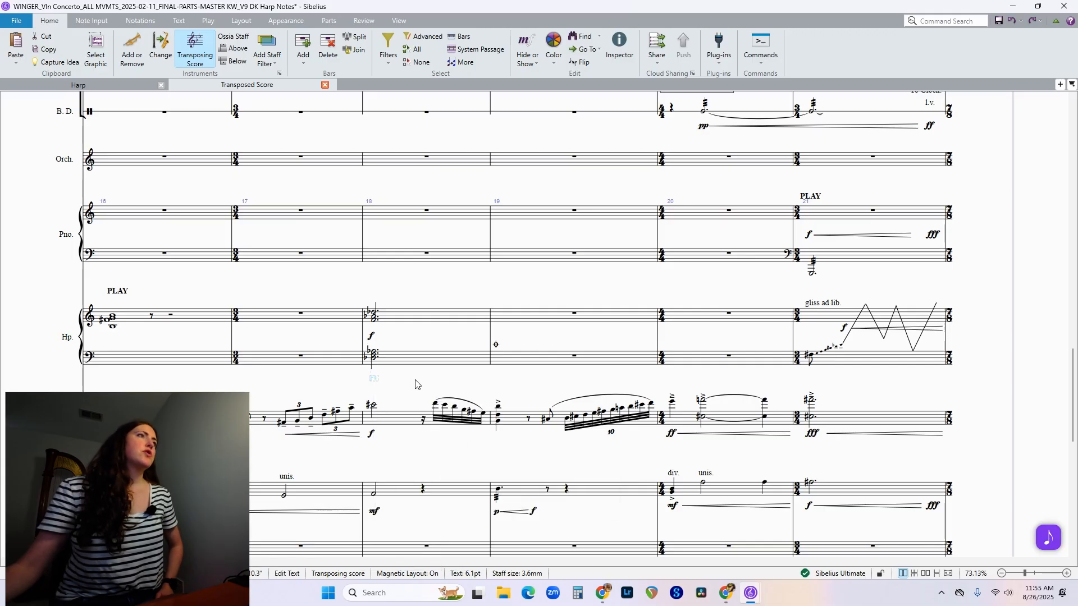
Return to the Harp part and set the pedal diagram in the gliss ad lib. bar to Show in All.
click(93, 86)
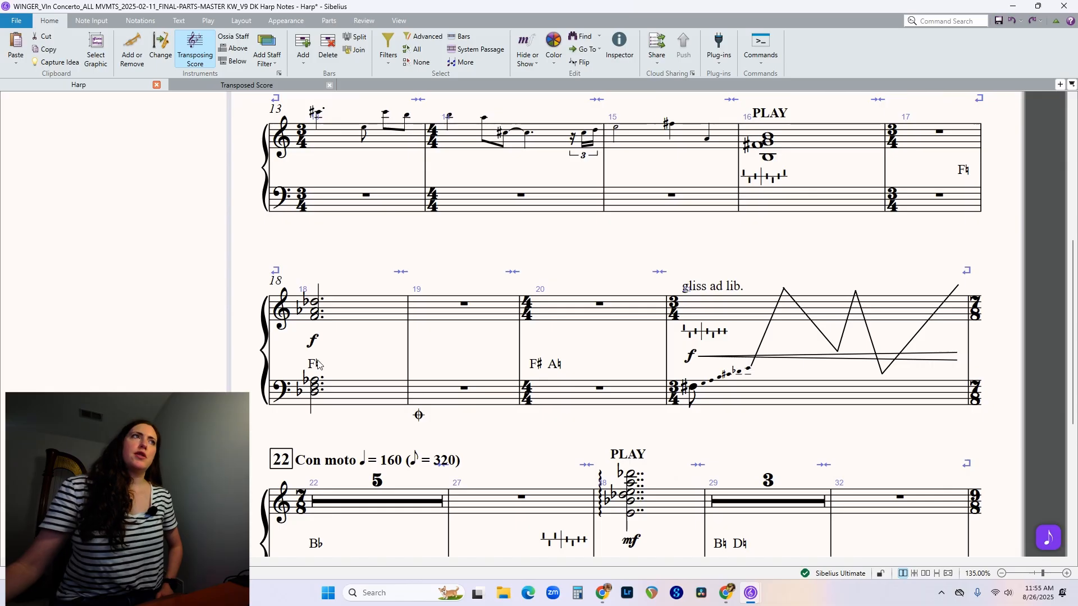
click(706, 336)
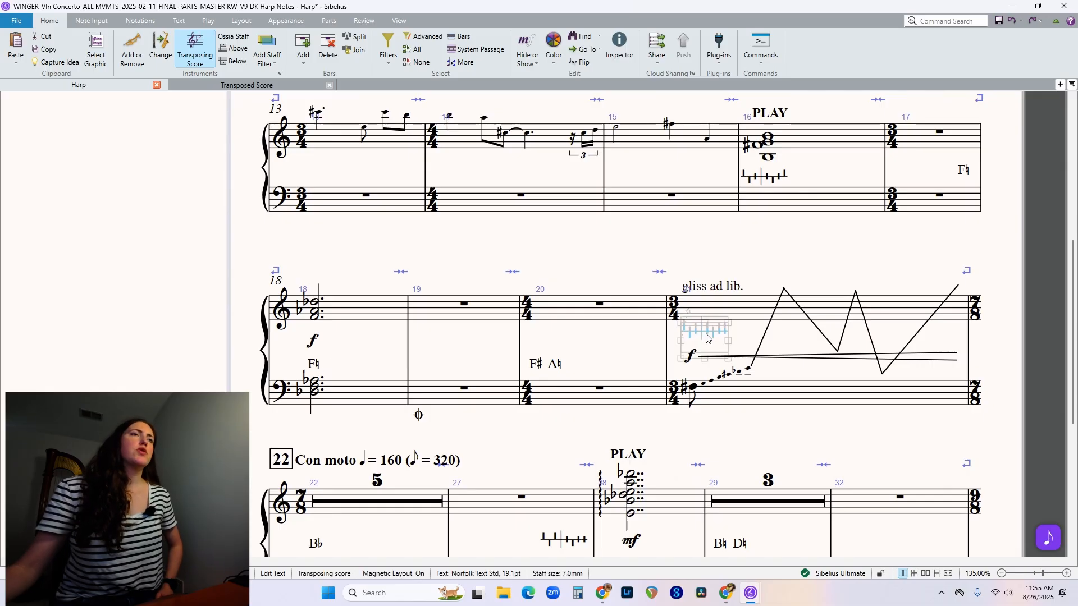
right_click(709, 336)
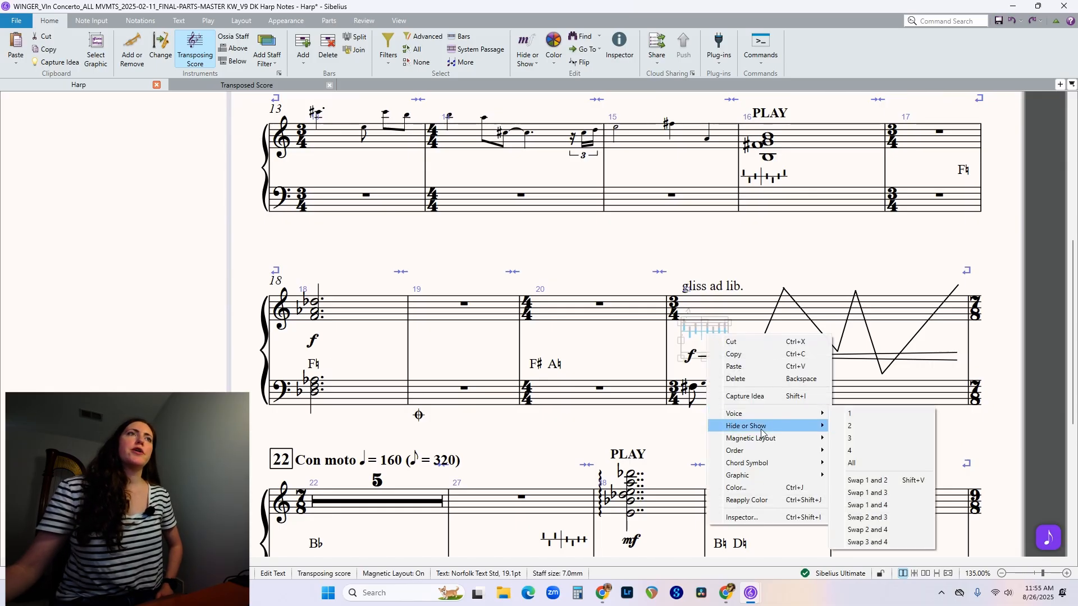
mouse_move(765, 428)
click(880, 468)
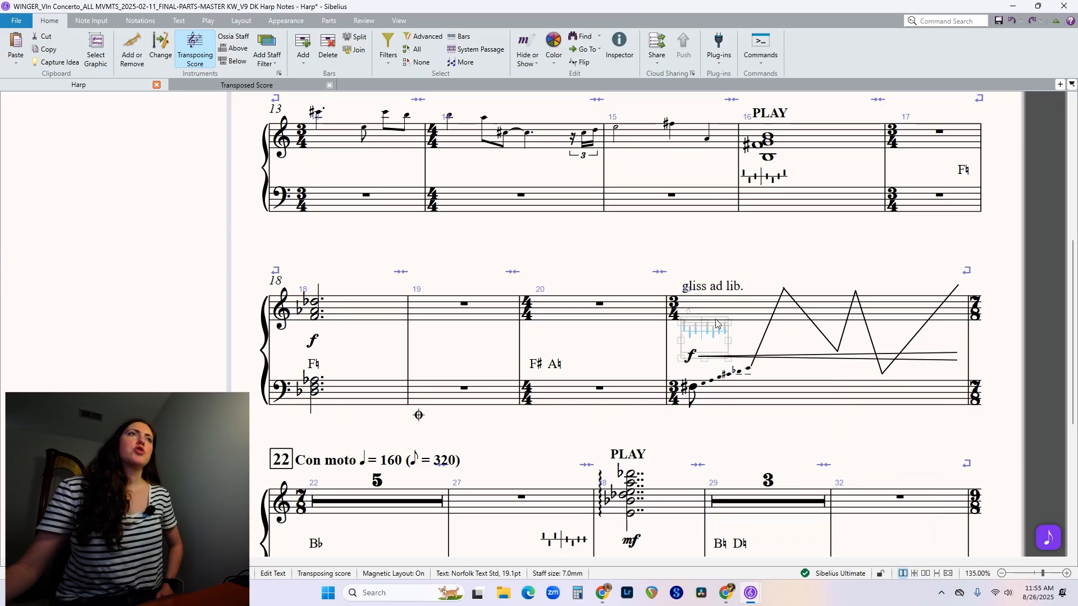
key(Escape)
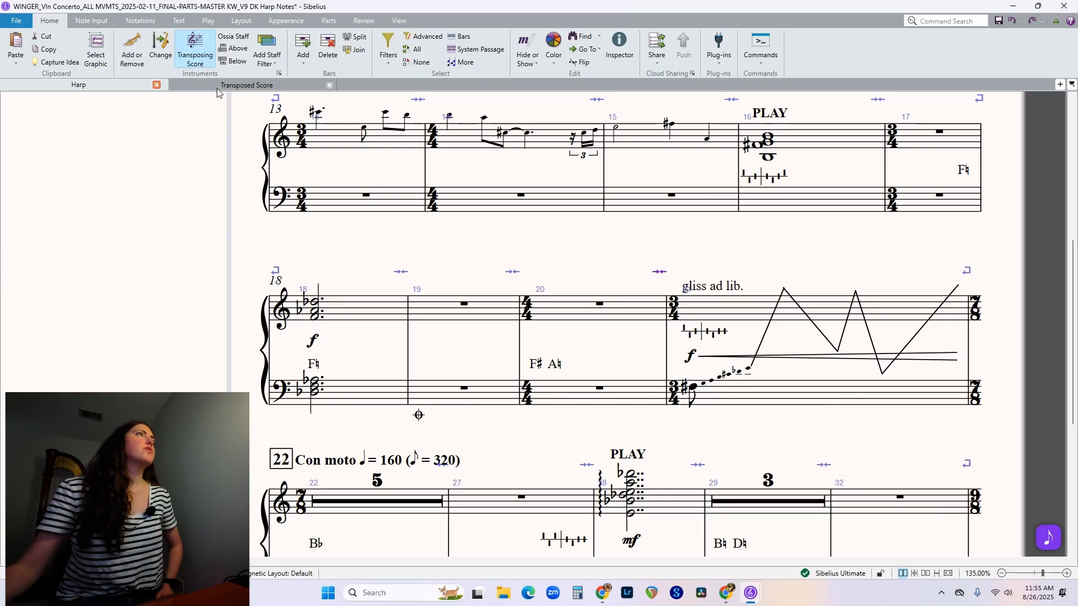
In the Transposed Score, set the harp's bar 21 pedal diagram to Show in Parts, and return to the Harp part.
click(219, 87)
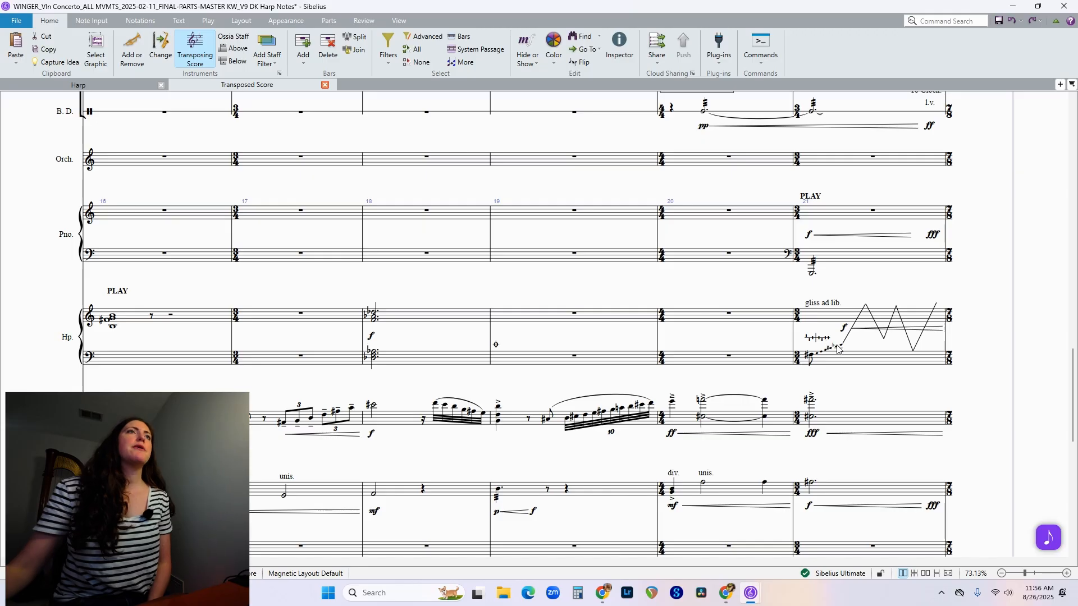
click(818, 339)
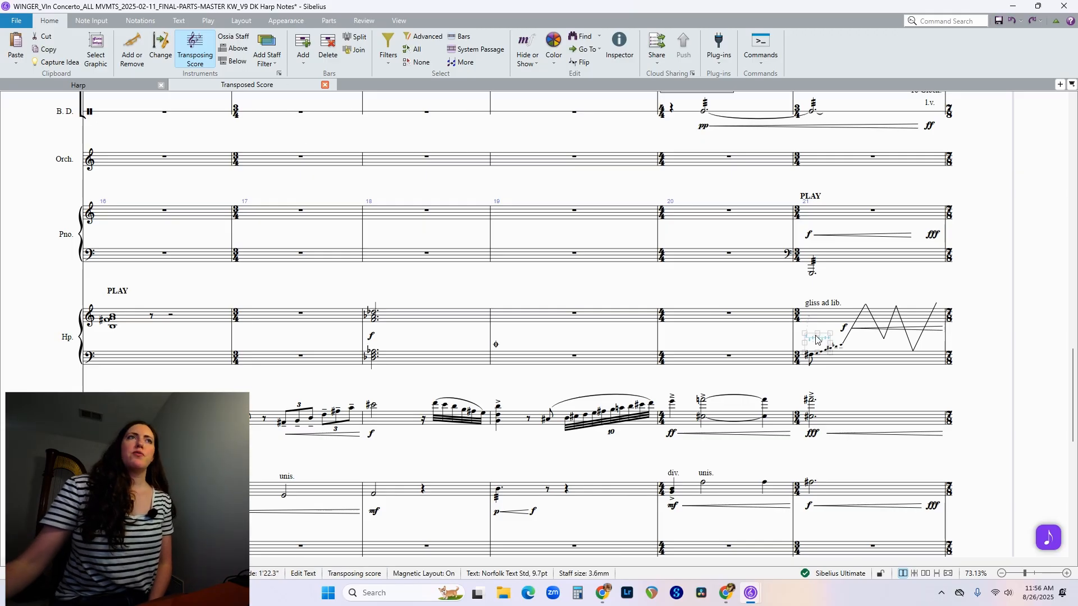
right_click(818, 339)
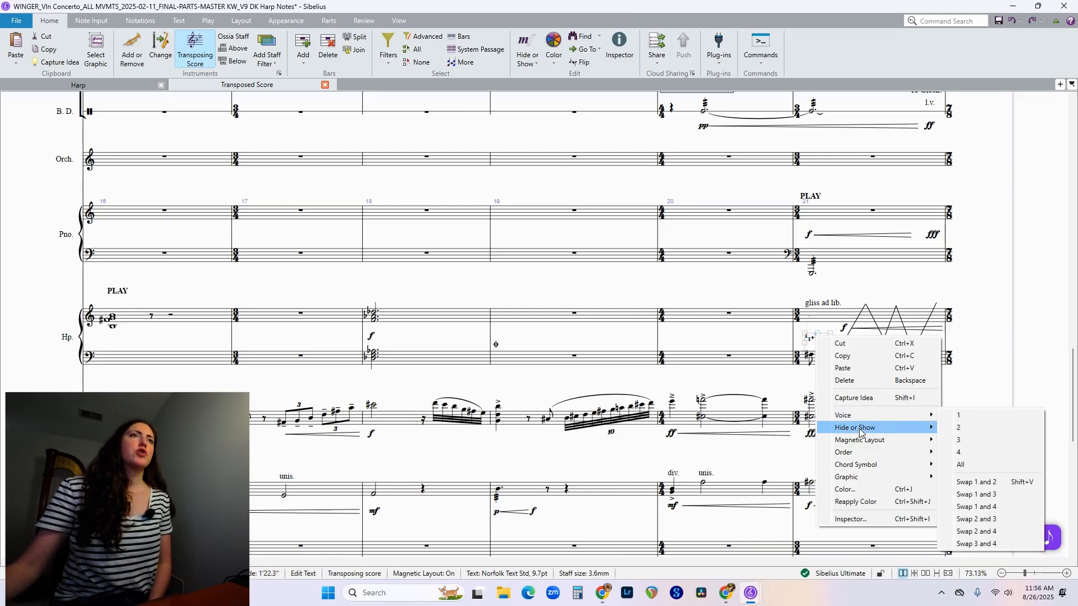
mouse_move(876, 428)
click(996, 464)
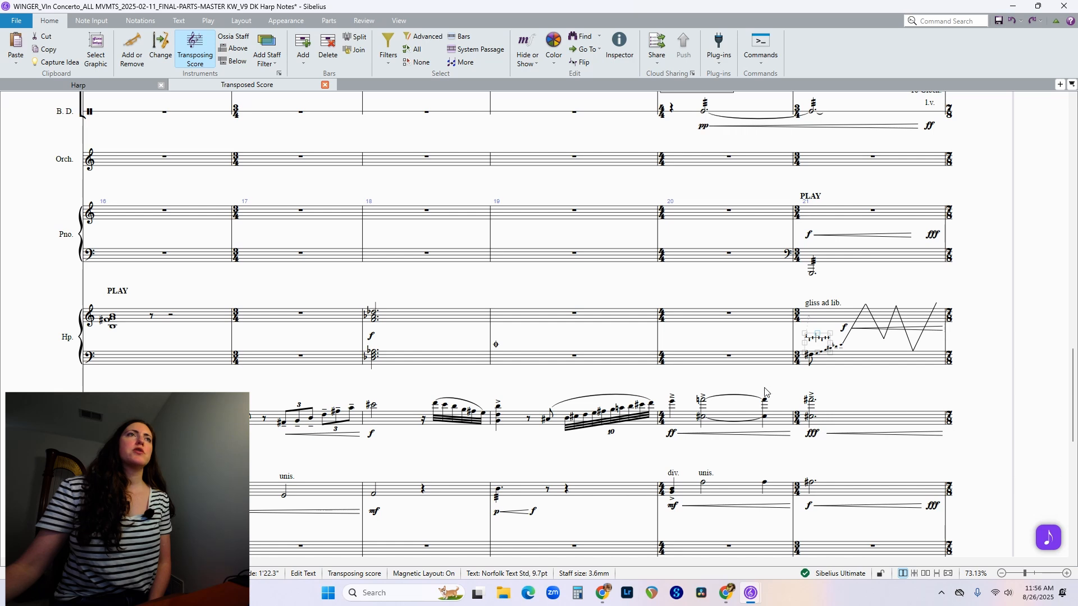
click(798, 372)
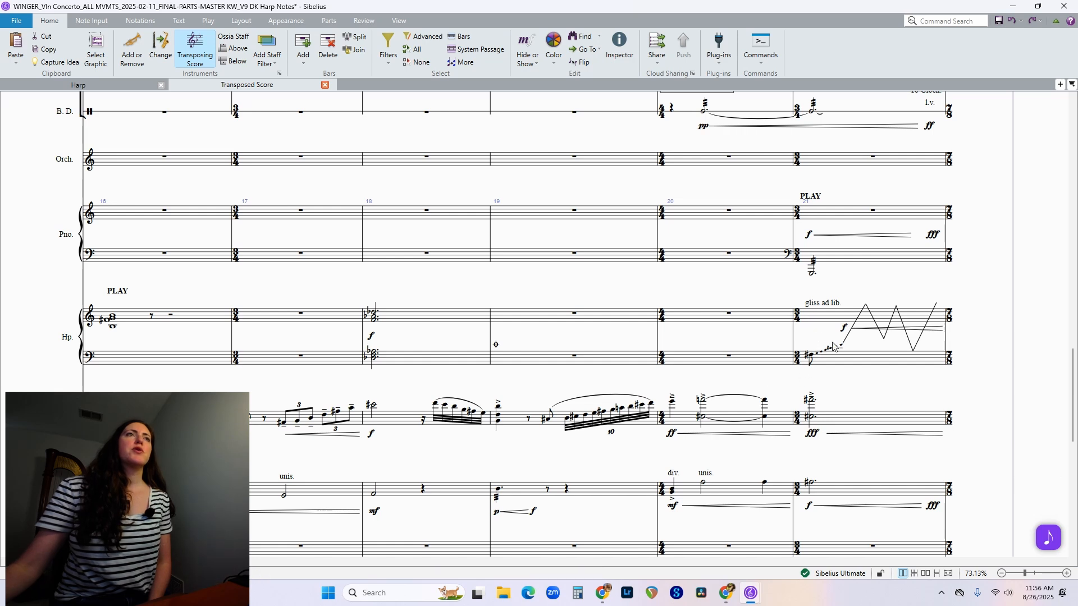
click(79, 84)
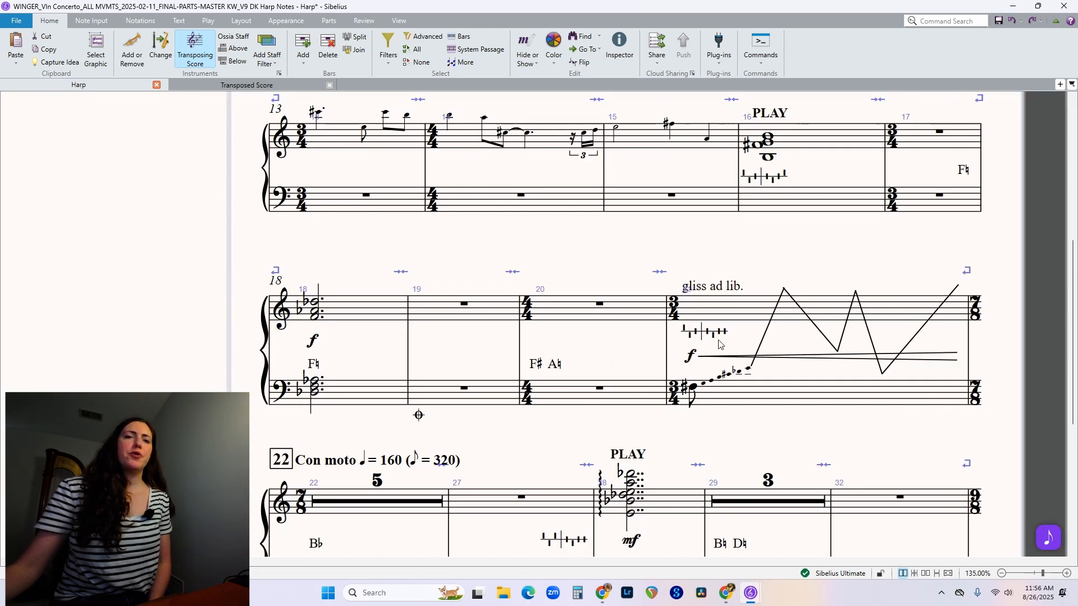